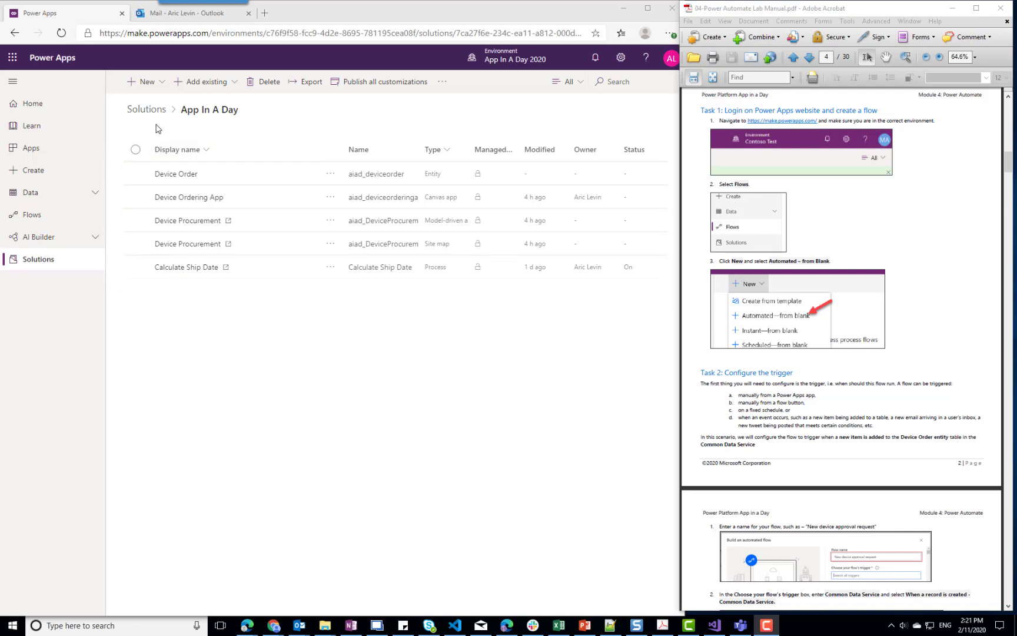
Create a new flow in the App In A Day solution using the Common Data Service (current environment) trigger for created, updated or deleted records.
click(163, 86)
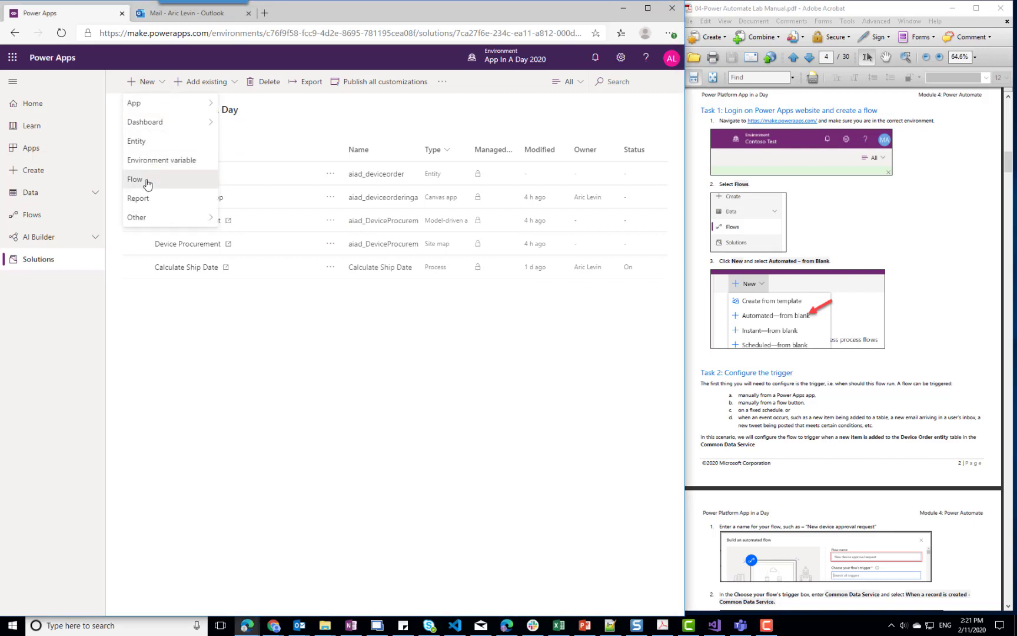
click(147, 180)
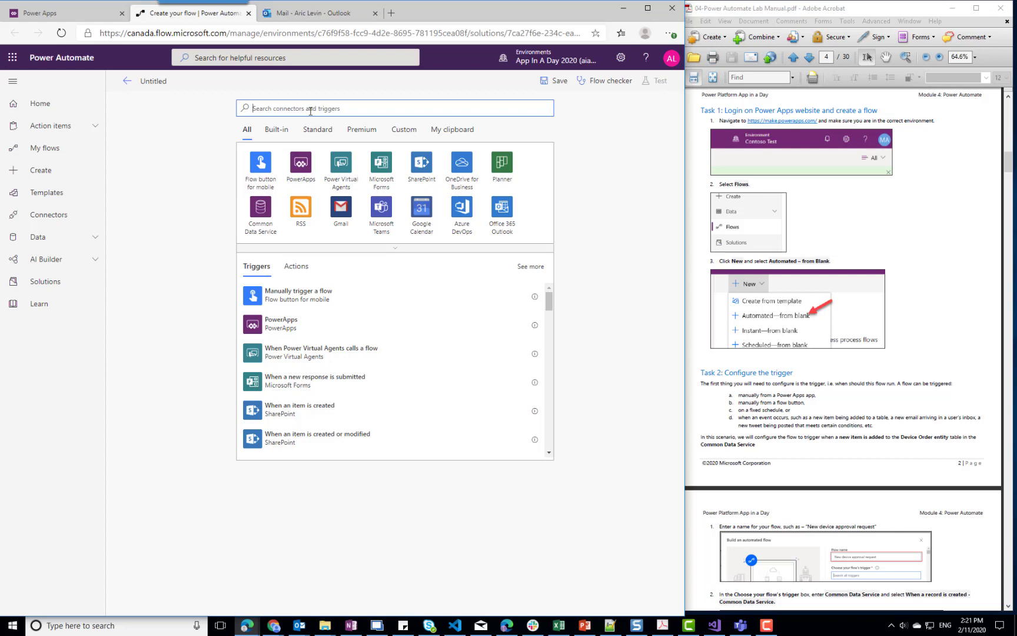
text(common)
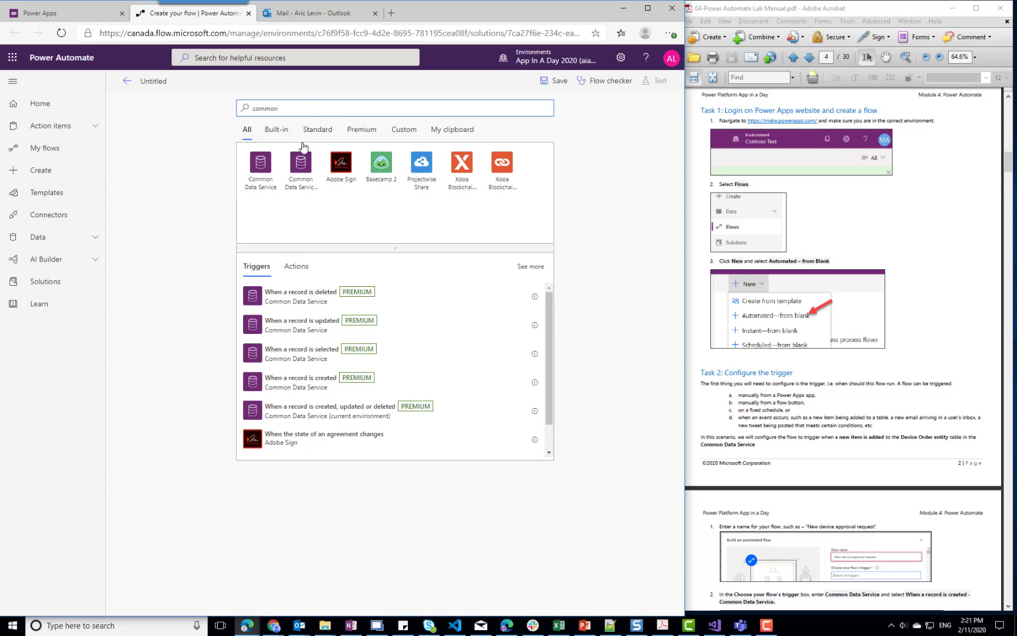
click(302, 169)
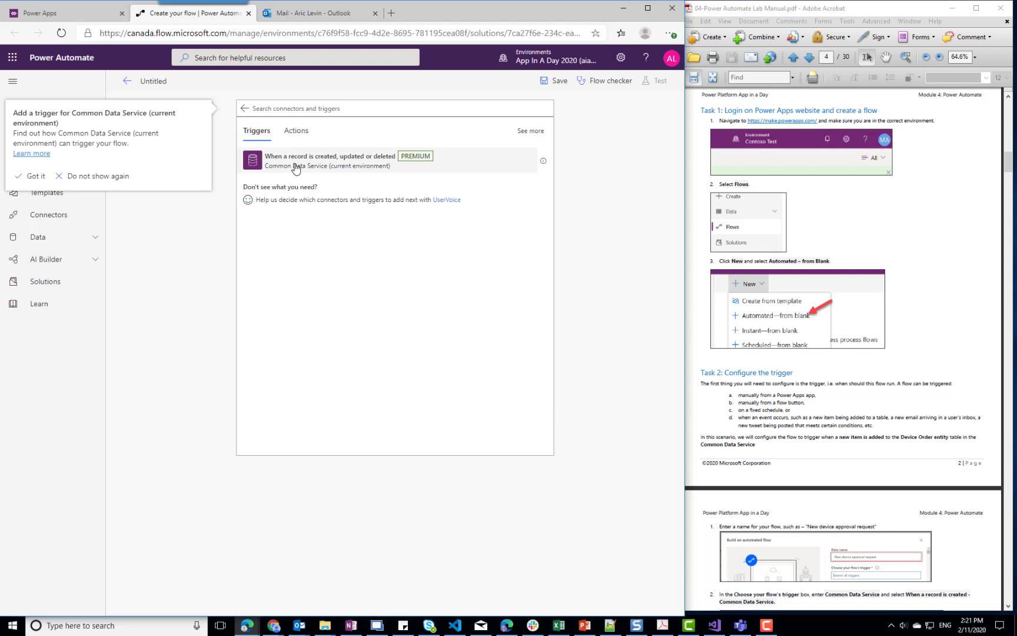
click(327, 166)
click(328, 165)
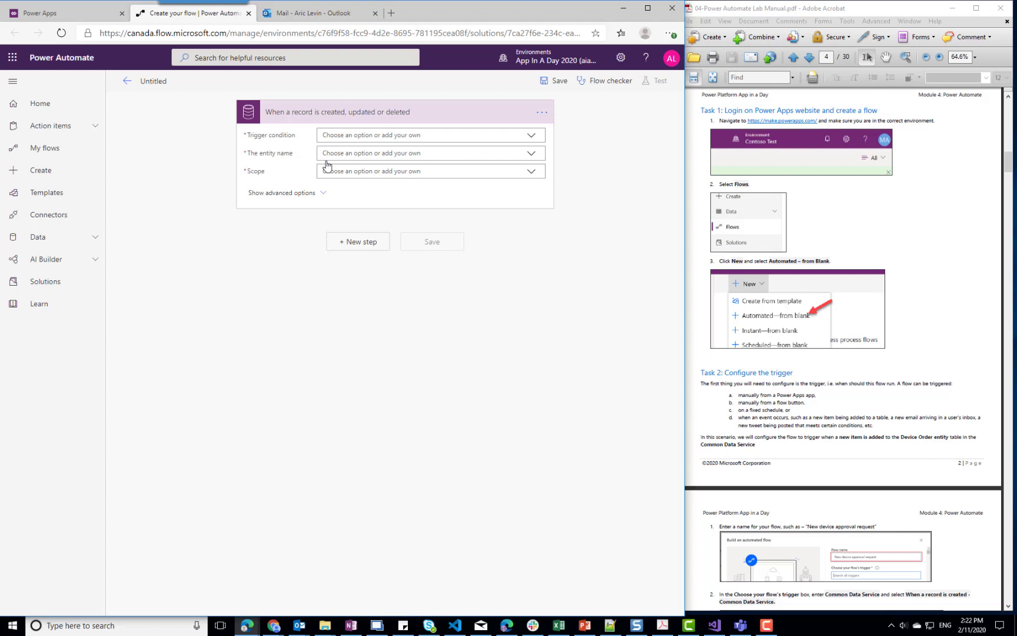
Configure the trigger with condition Create, entity Device Orders and scope Organization.
click(426, 135)
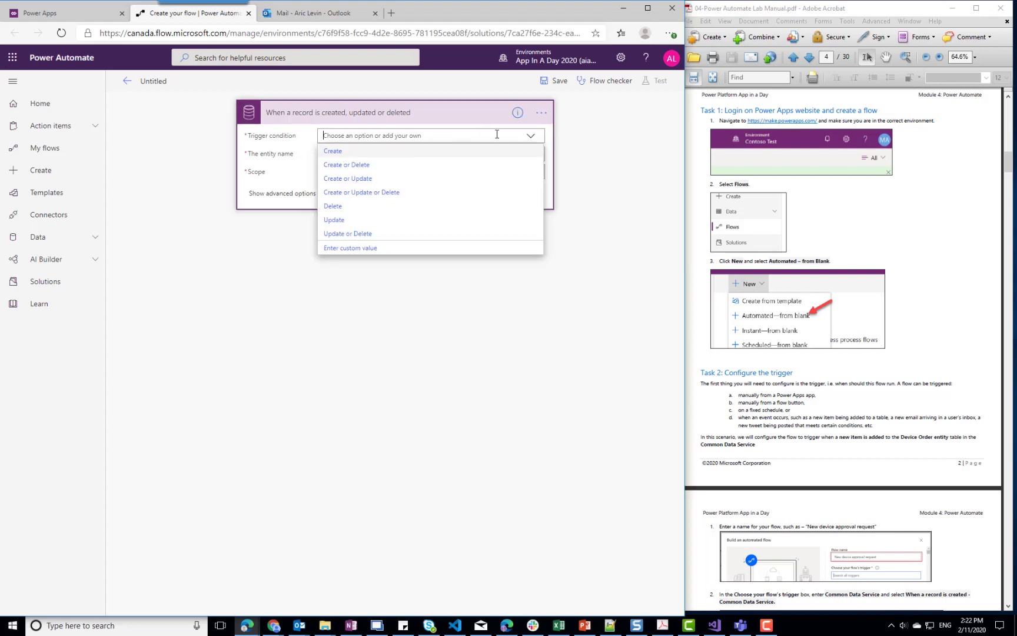
click(346, 153)
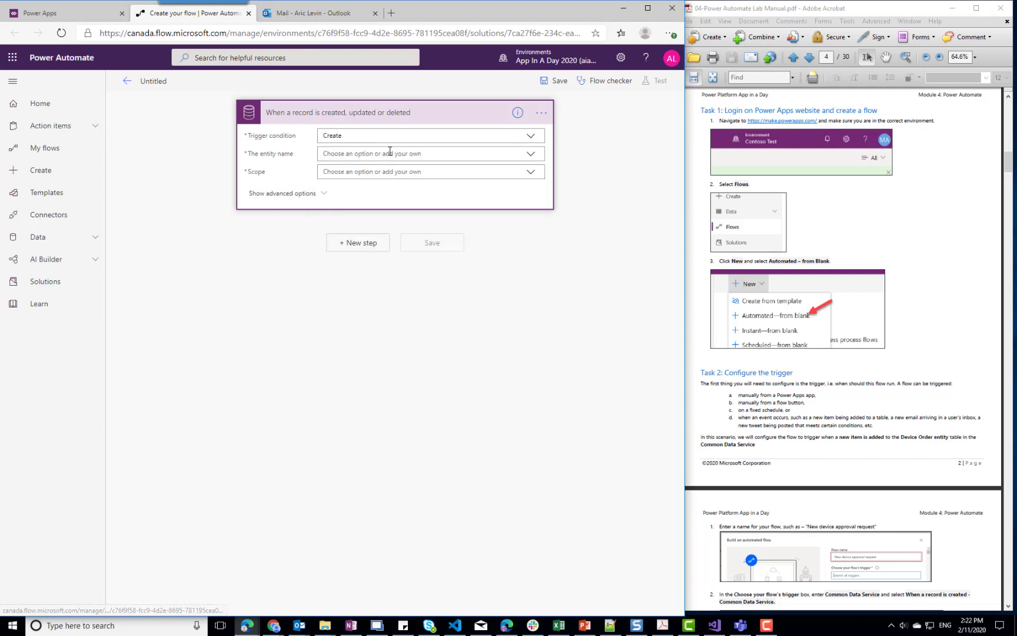
click(530, 156)
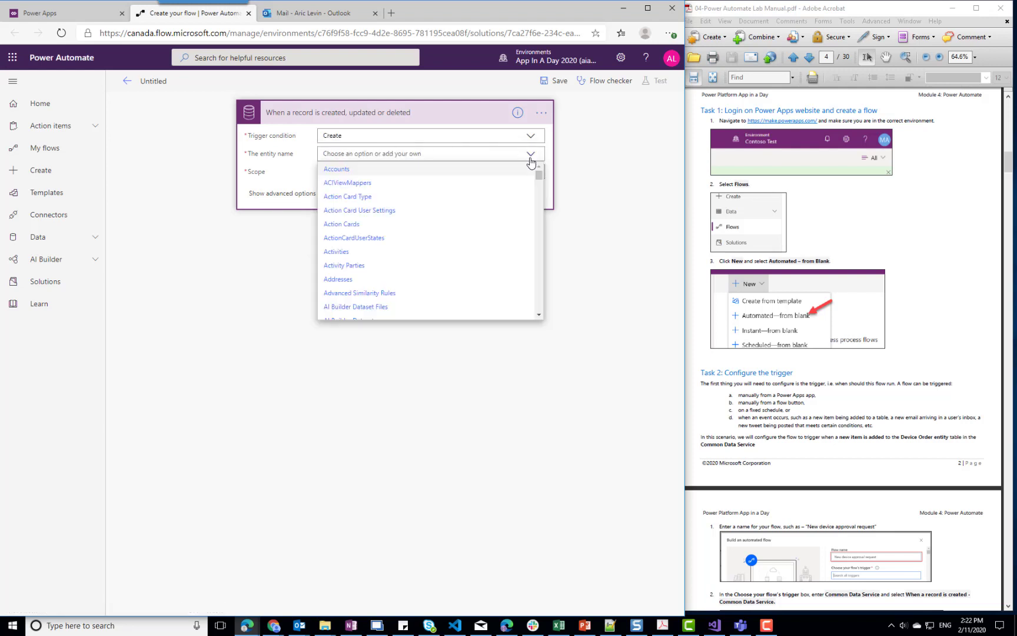
scroll(540, 268, down, 10)
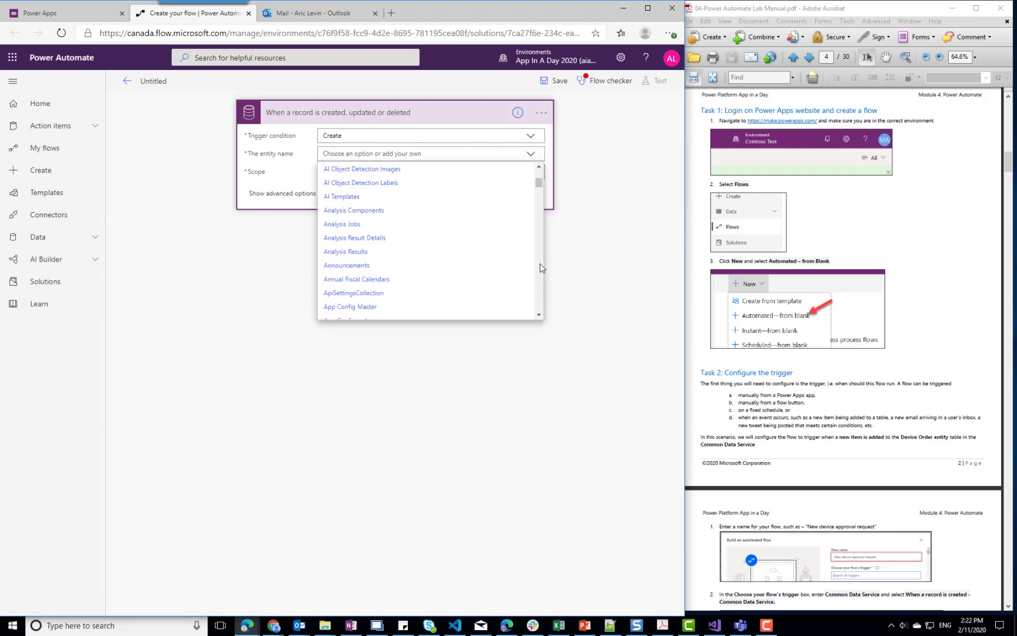
scroll(539, 268, down, 10)
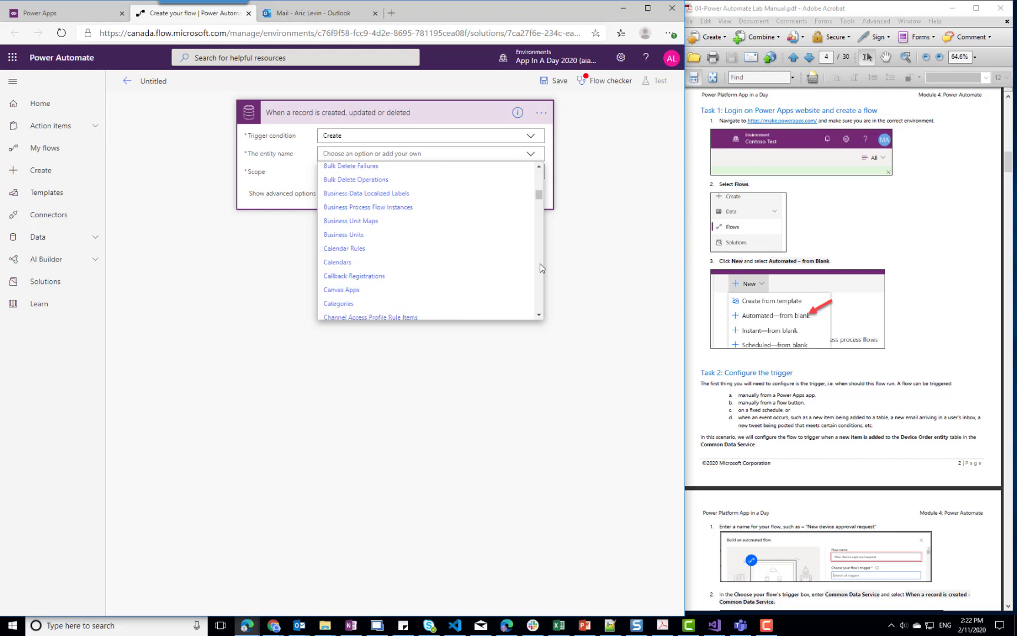
scroll(540, 268, down, 3)
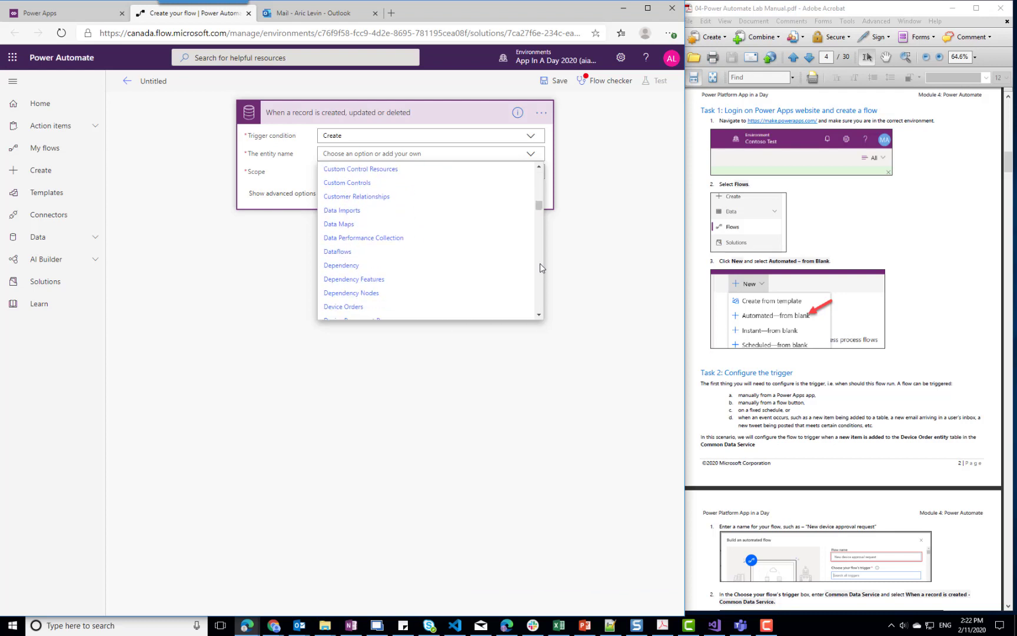
click(356, 307)
click(389, 171)
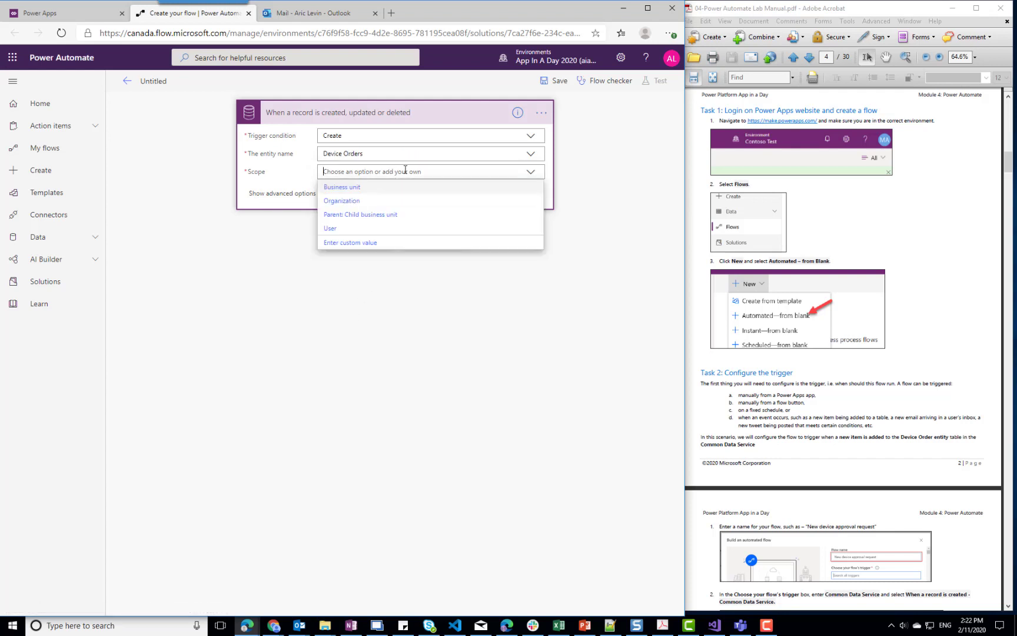
click(353, 201)
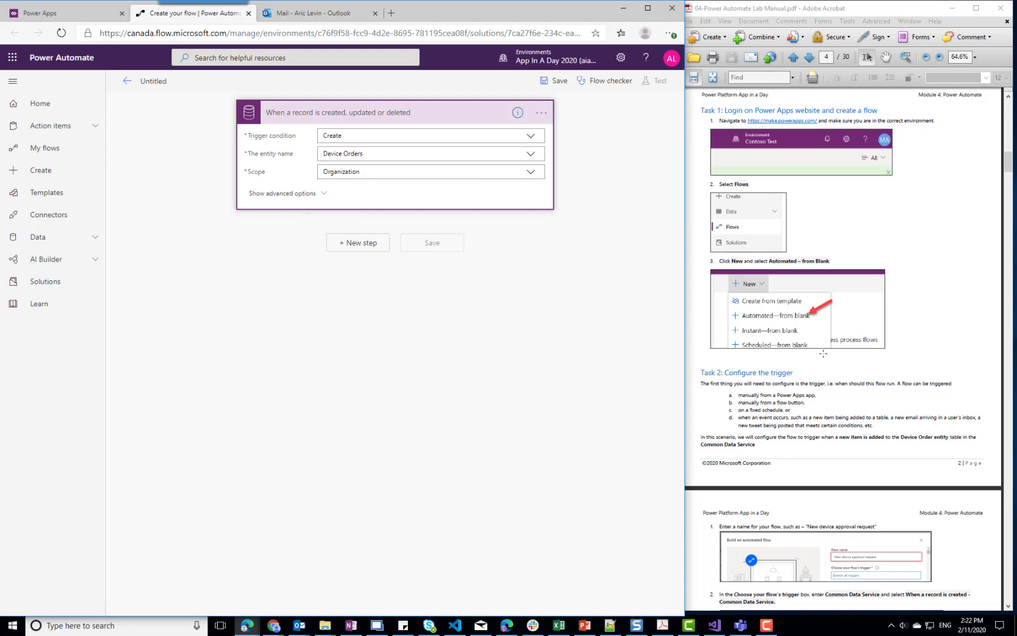
Add a Start and wait for an approval action with approval type Approve/Reject - First to respond.
click(873, 395)
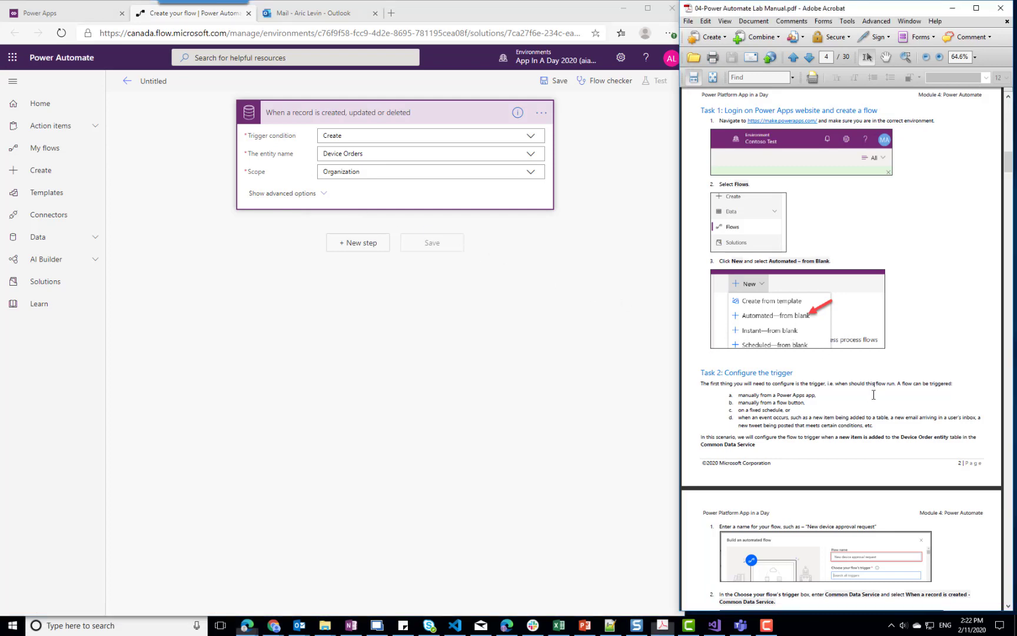
scroll(873, 394, down, 10)
scroll(874, 394, down, 3)
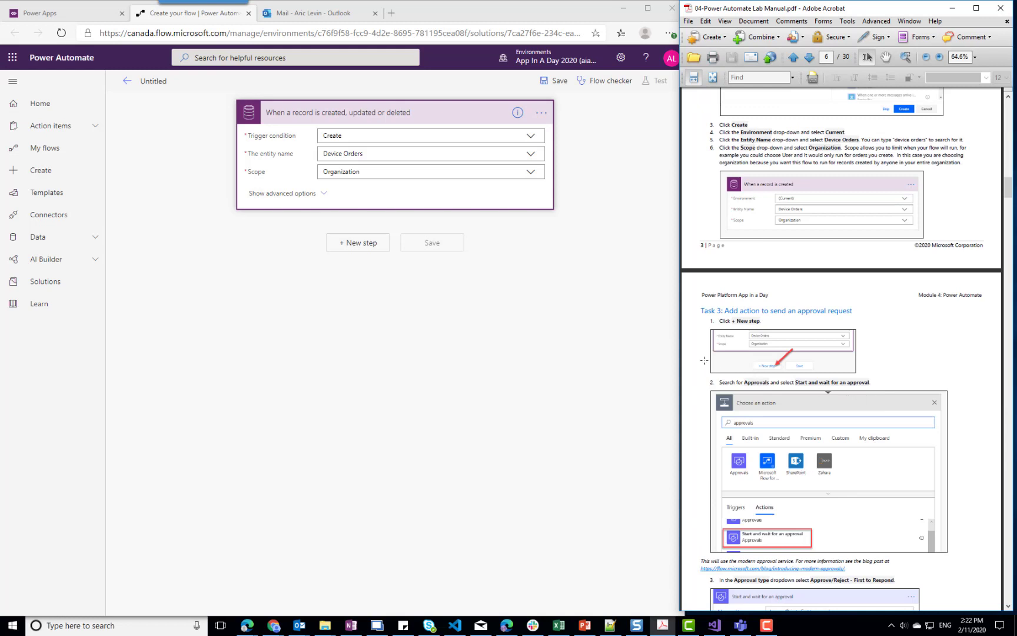
click(356, 245)
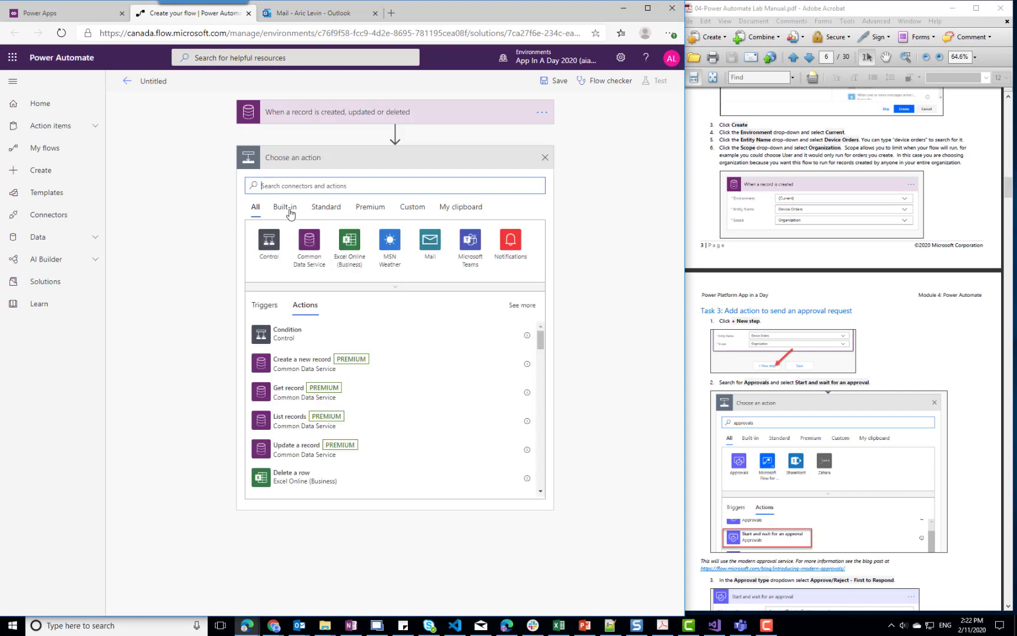
click(289, 186)
text(approvals)
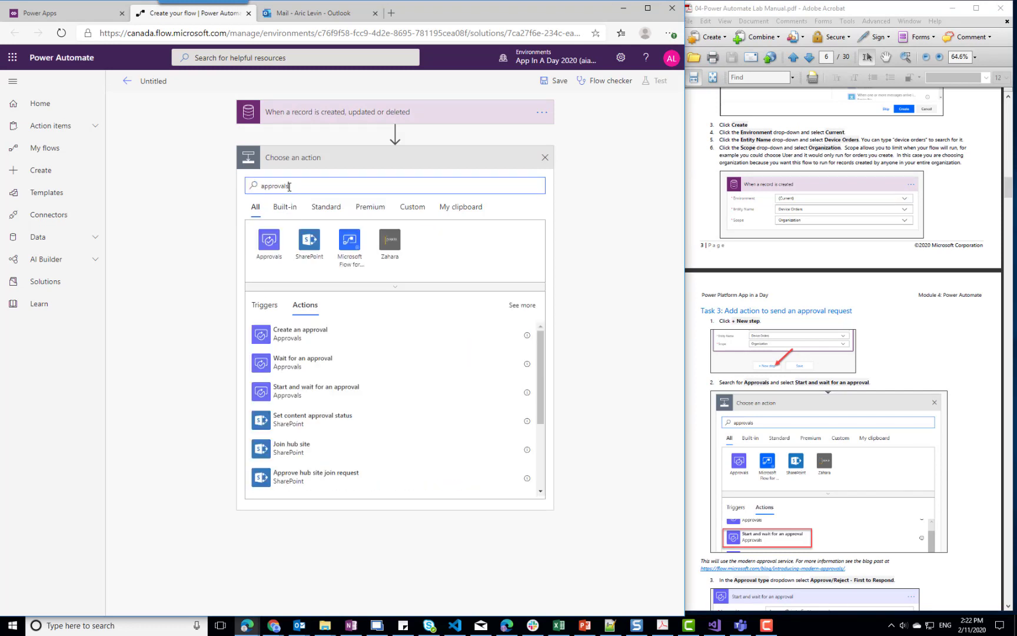
click(329, 393)
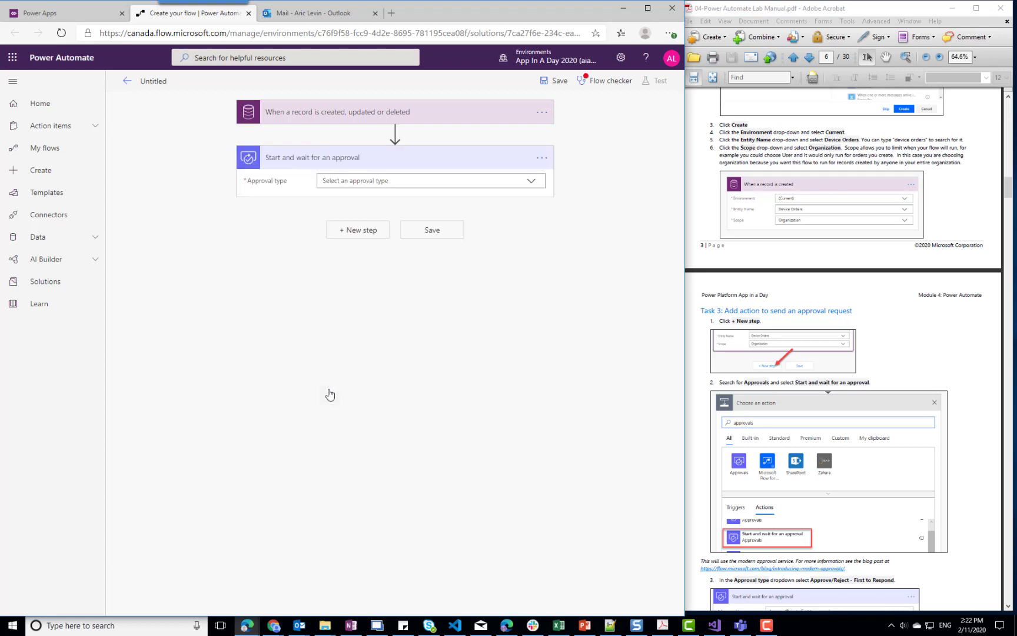
click(527, 183)
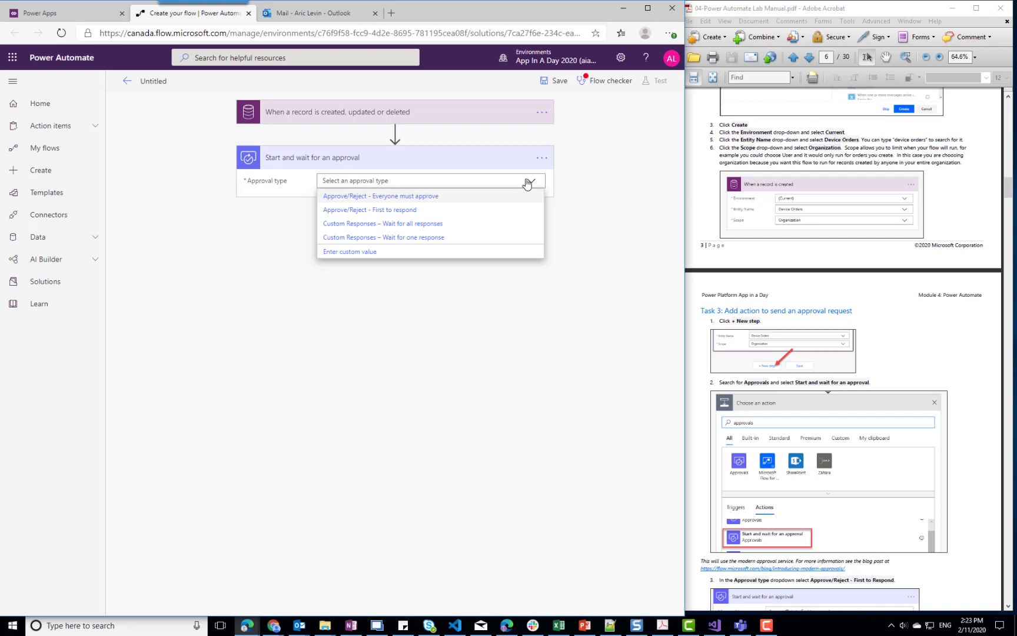
click(393, 213)
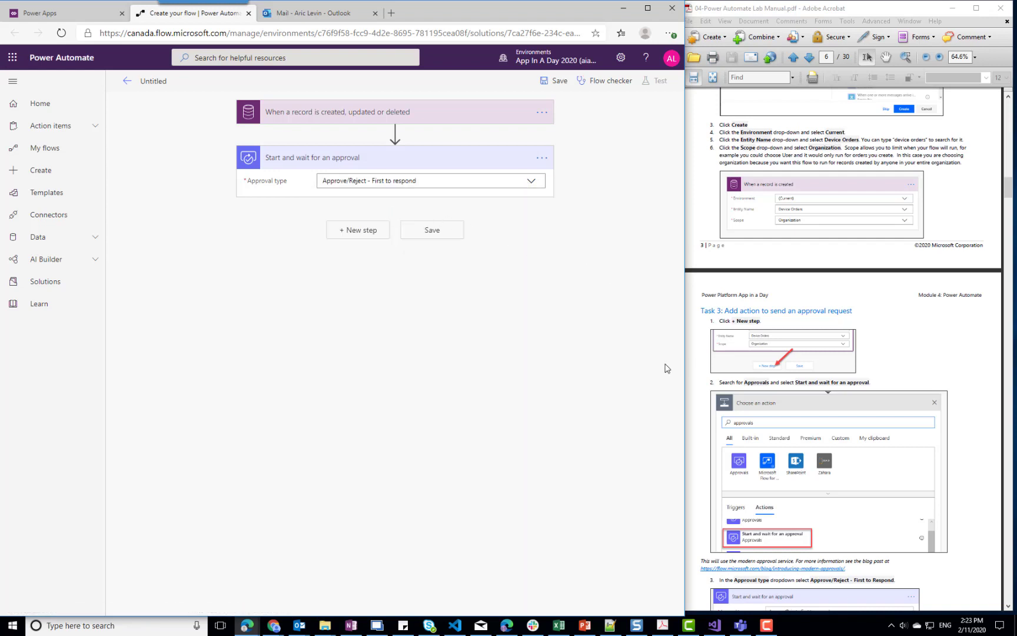
Set the approval title to "New device request for" followed by the Device Name dynamic value.
scroll(949, 443, down, 5)
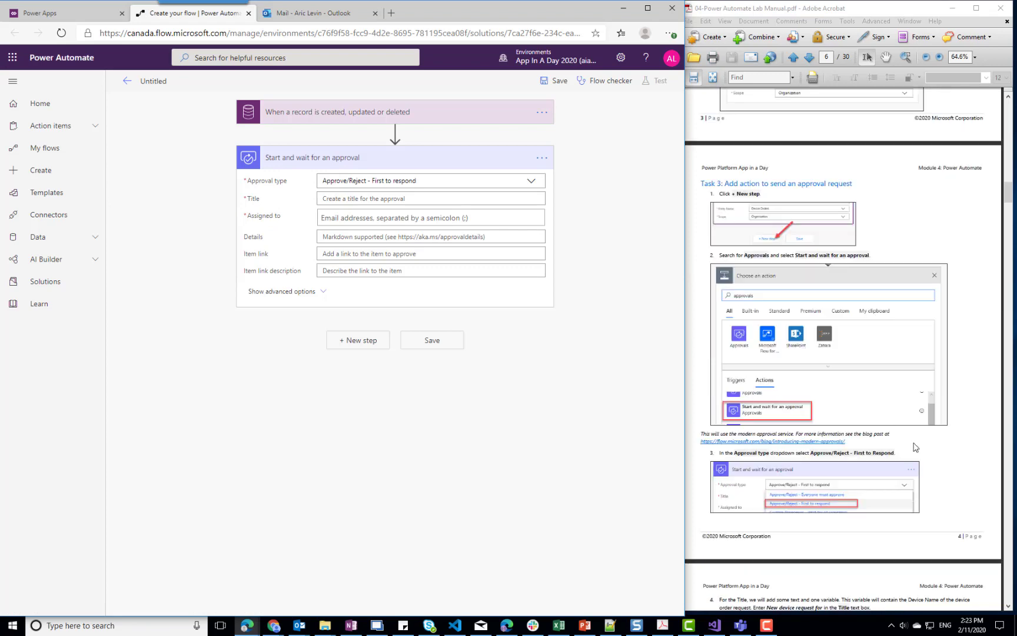
scroll(915, 447, down, 3)
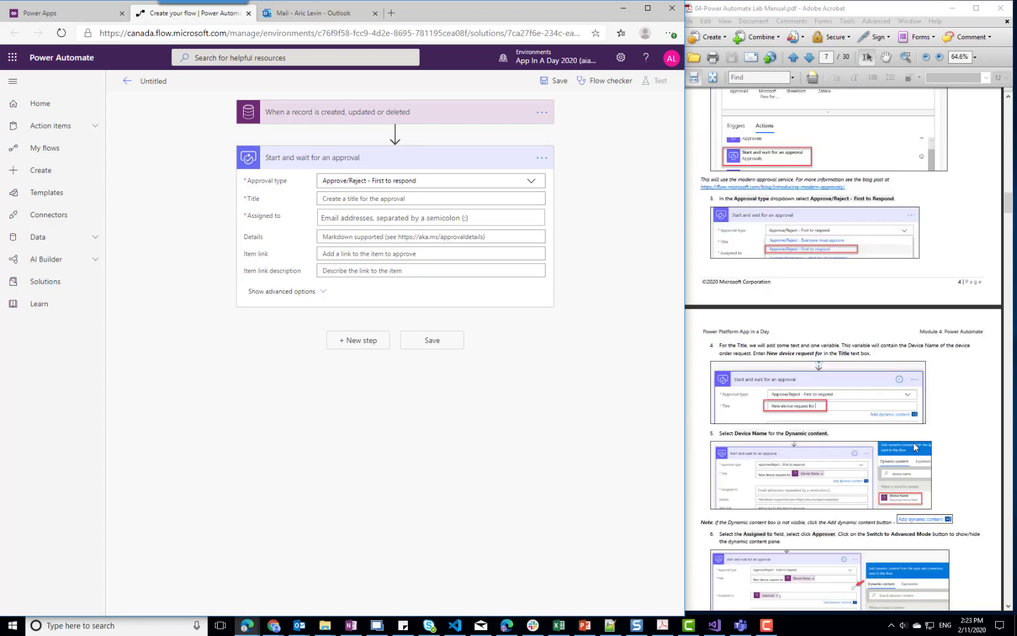
click(345, 198)
text(New d)
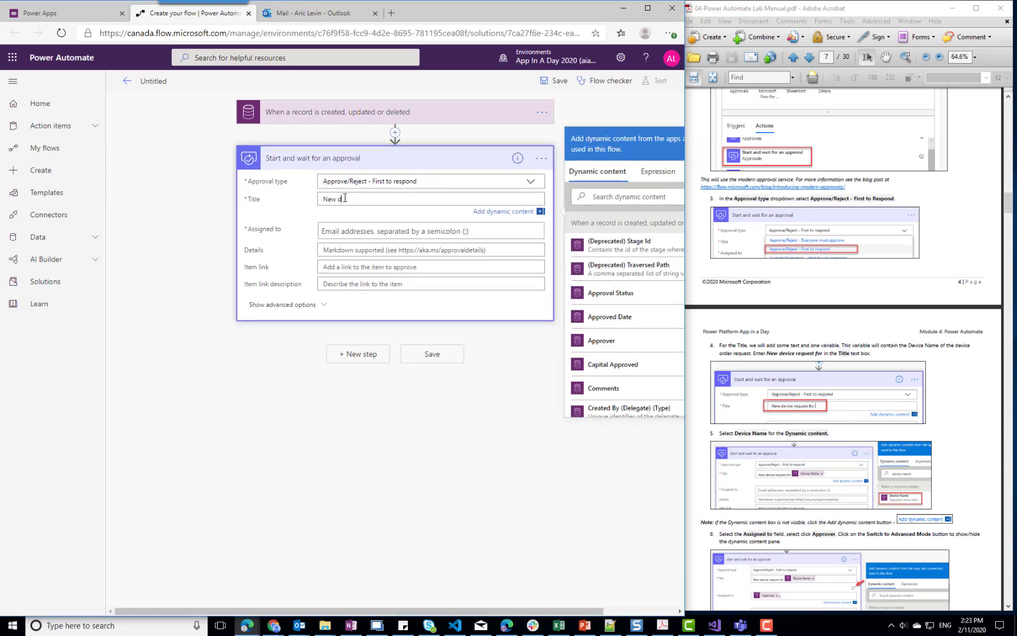
text(evice request for)
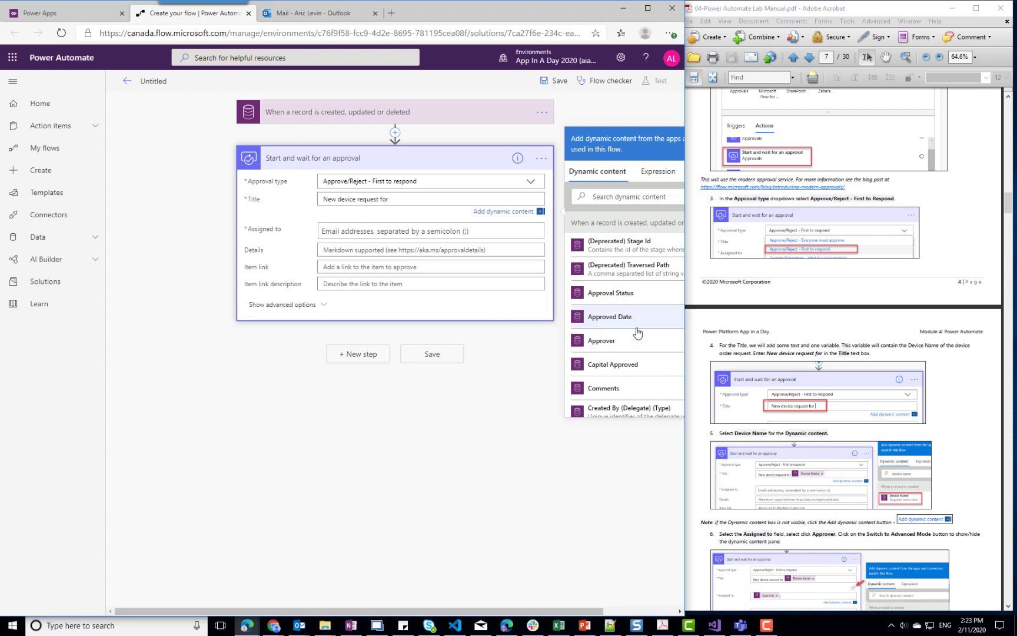
scroll(637, 331, down, 3)
scroll(636, 336, down, 3)
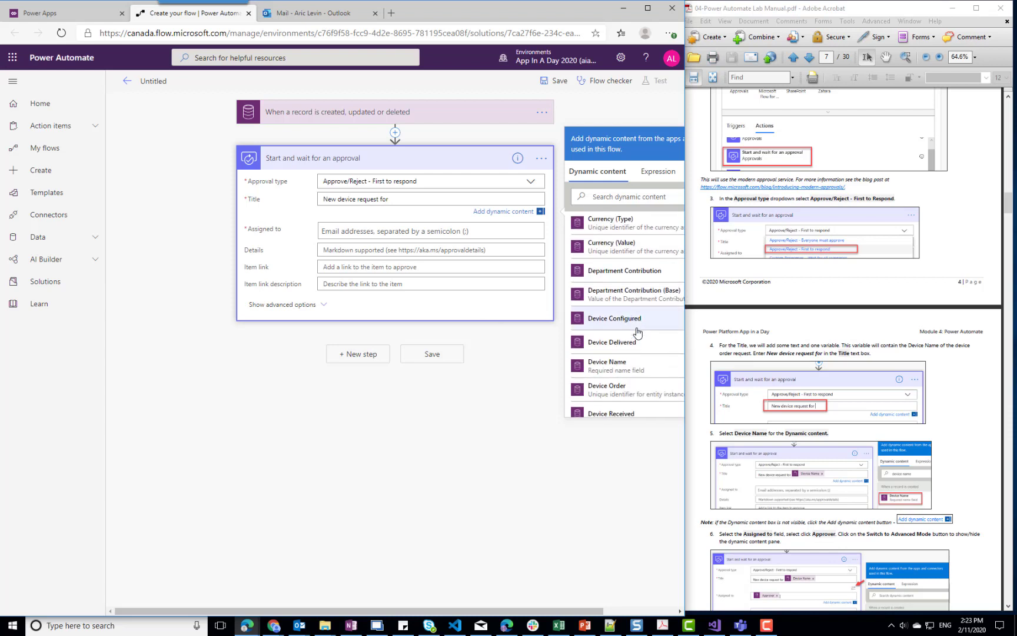
click(626, 366)
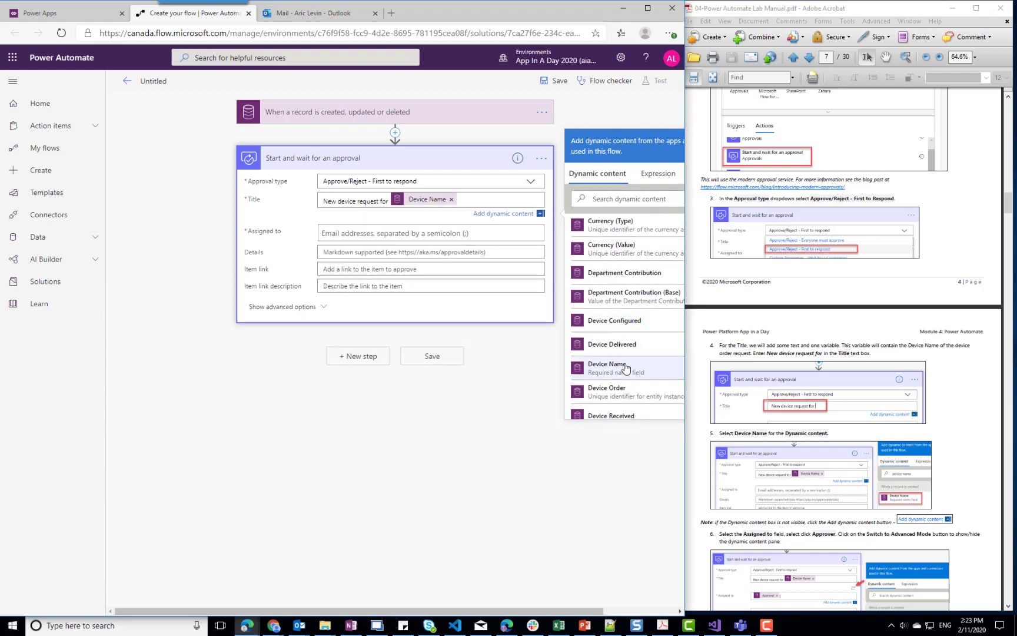
Assign the approval to the Approver dynamic value from the trigger record.
click(389, 233)
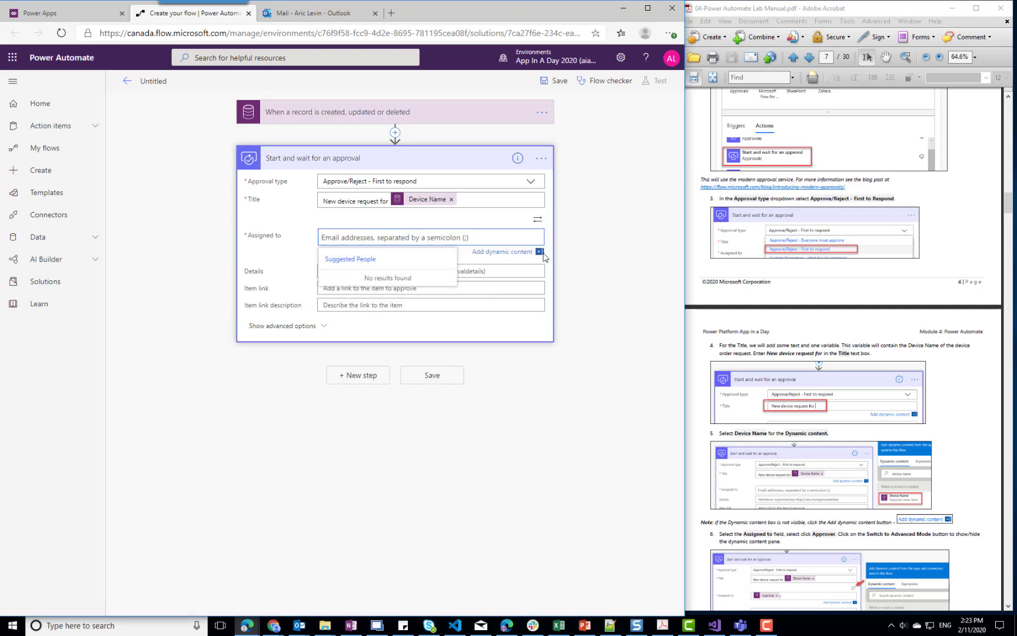
click(519, 251)
click(619, 306)
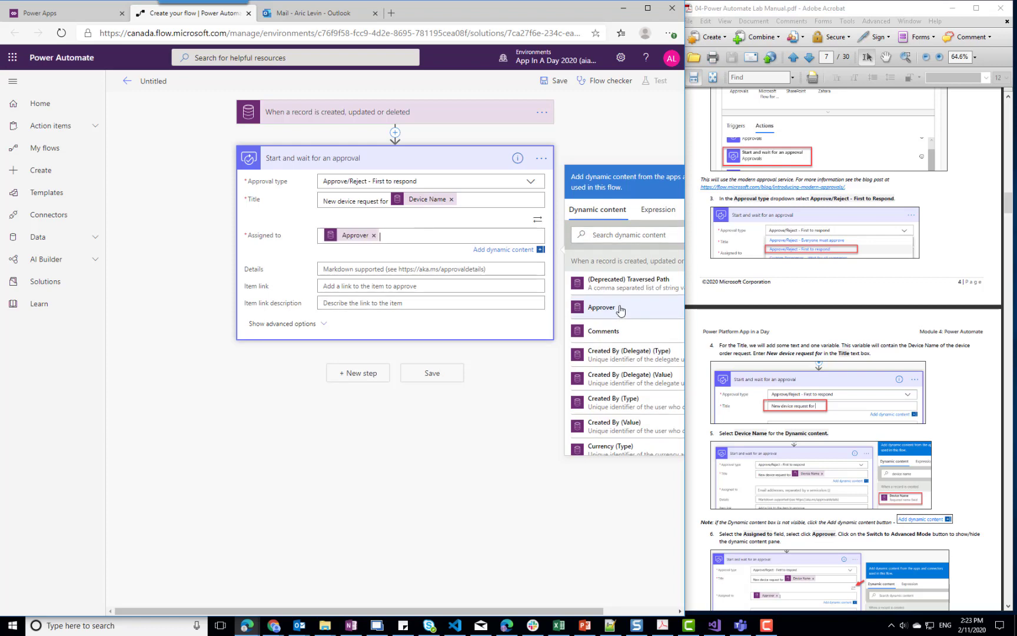
click(405, 269)
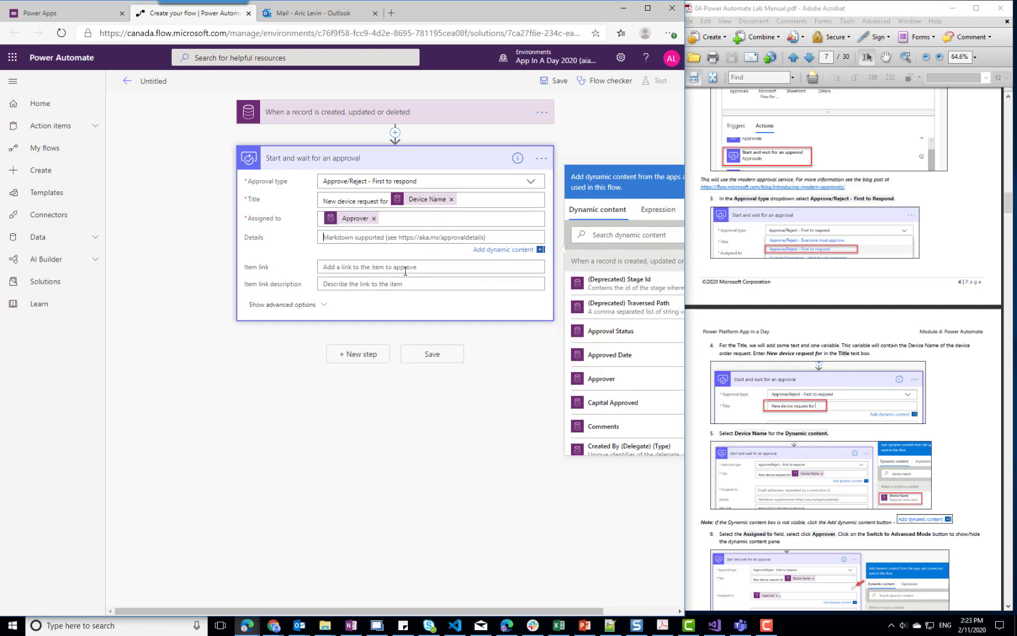
Show the approval action's advanced options and set the Requestor to the Requested By dynamic value.
scroll(785, 410, down, 3)
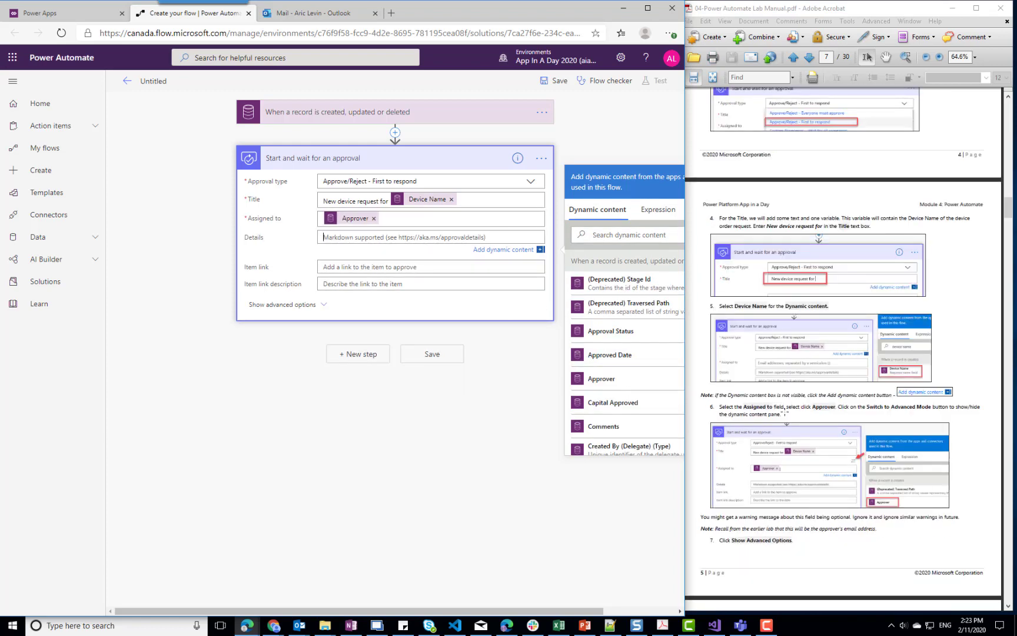
scroll(785, 409, down, 3)
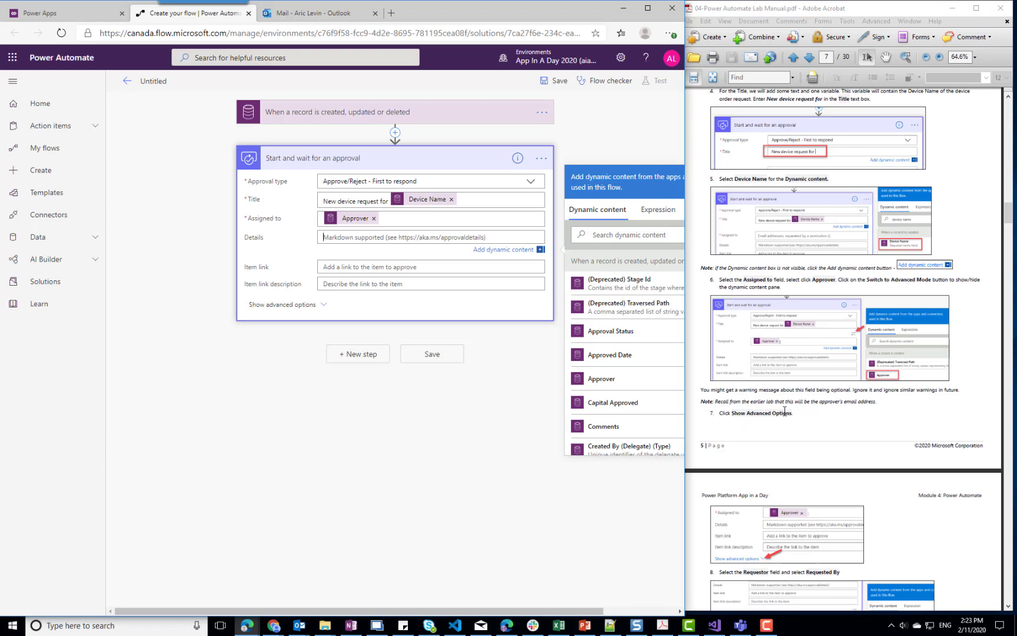
click(306, 305)
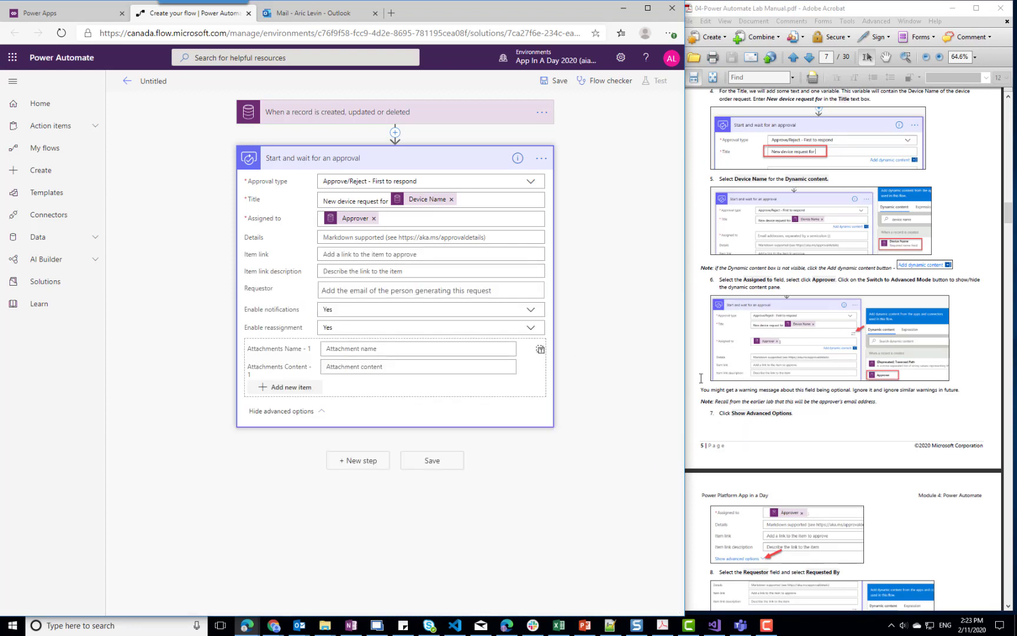
scroll(806, 400, down, 3)
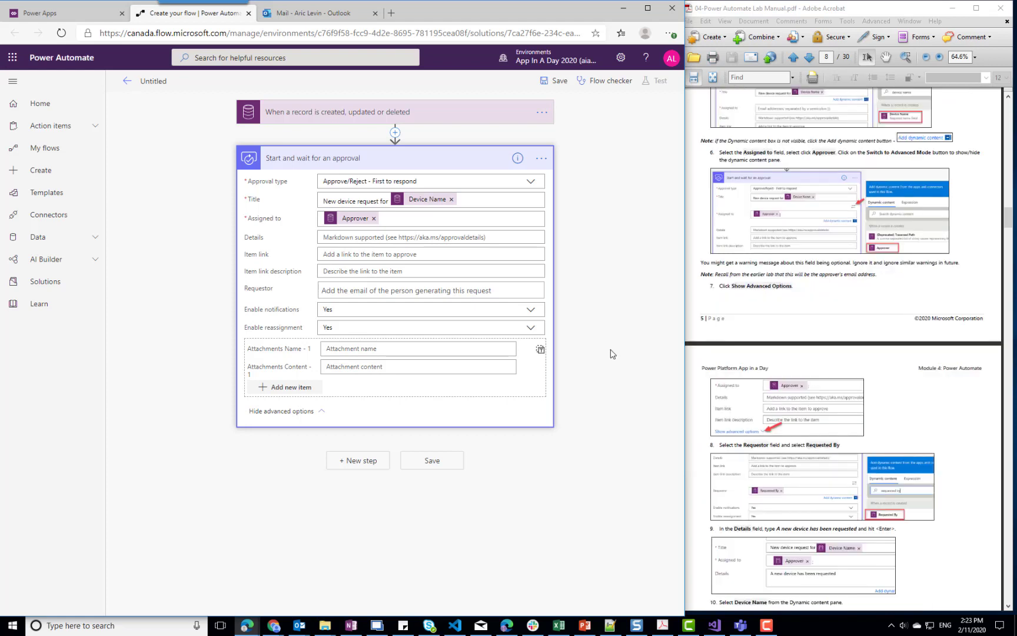
click(361, 291)
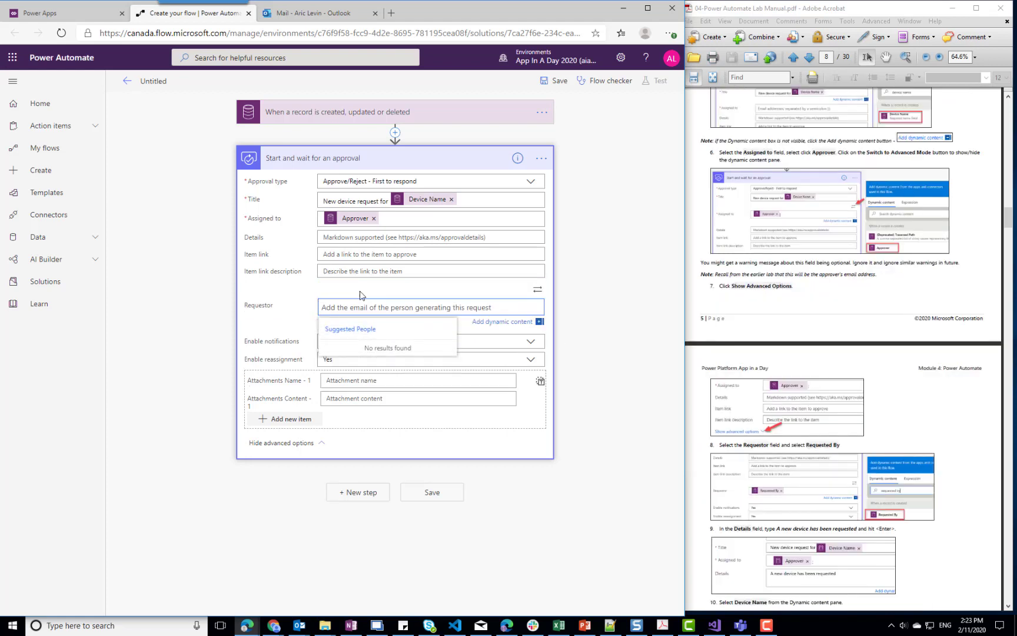
click(539, 323)
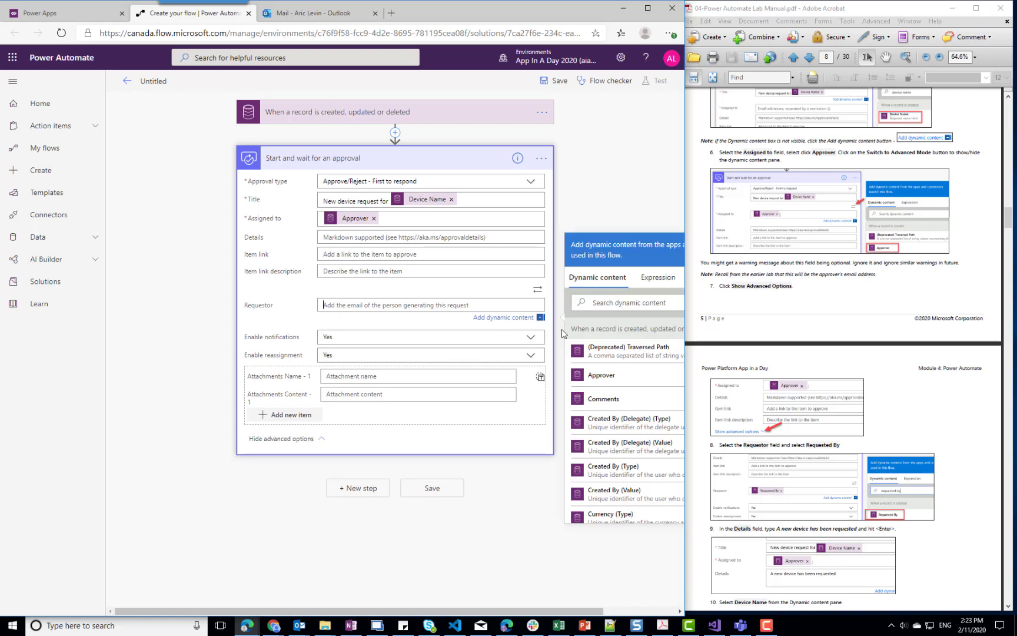
scroll(643, 394, down, 2)
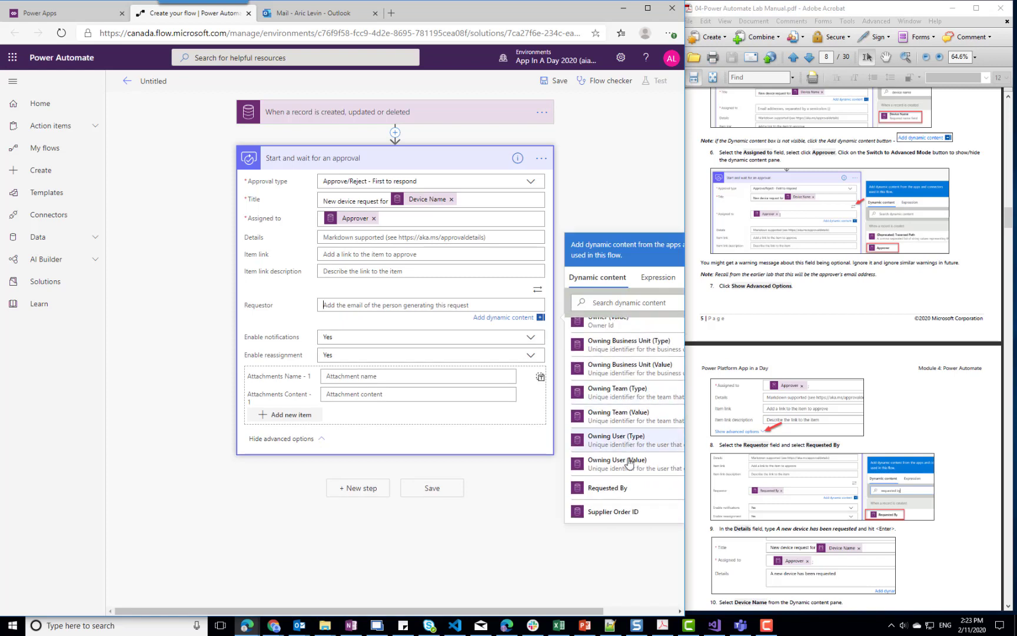
click(626, 489)
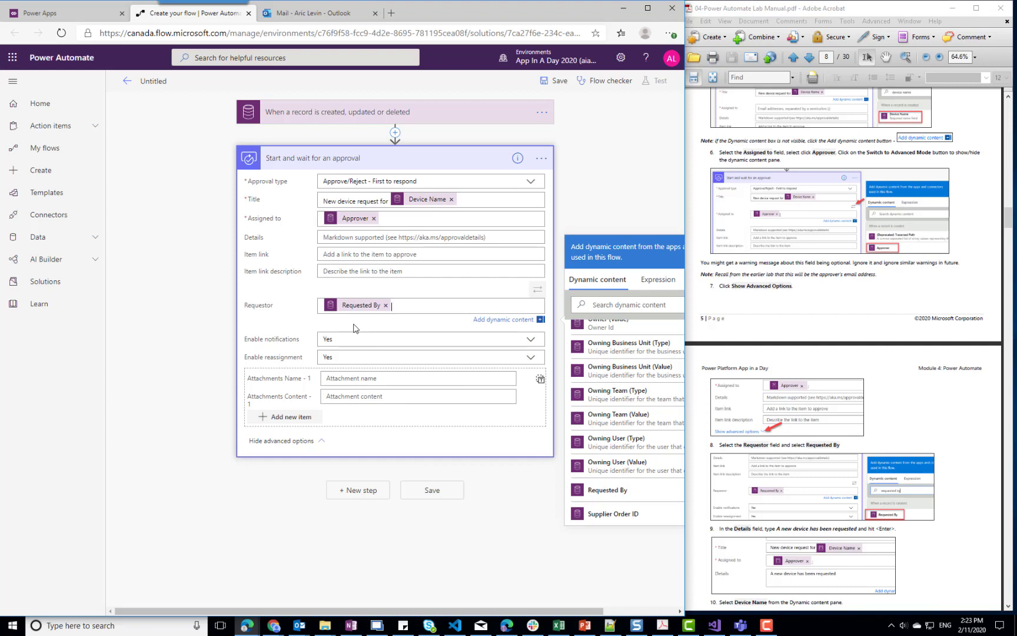
Enter "A new device has been requested:" in the approval's Details and start a new line below it.
click(339, 236)
text(A)
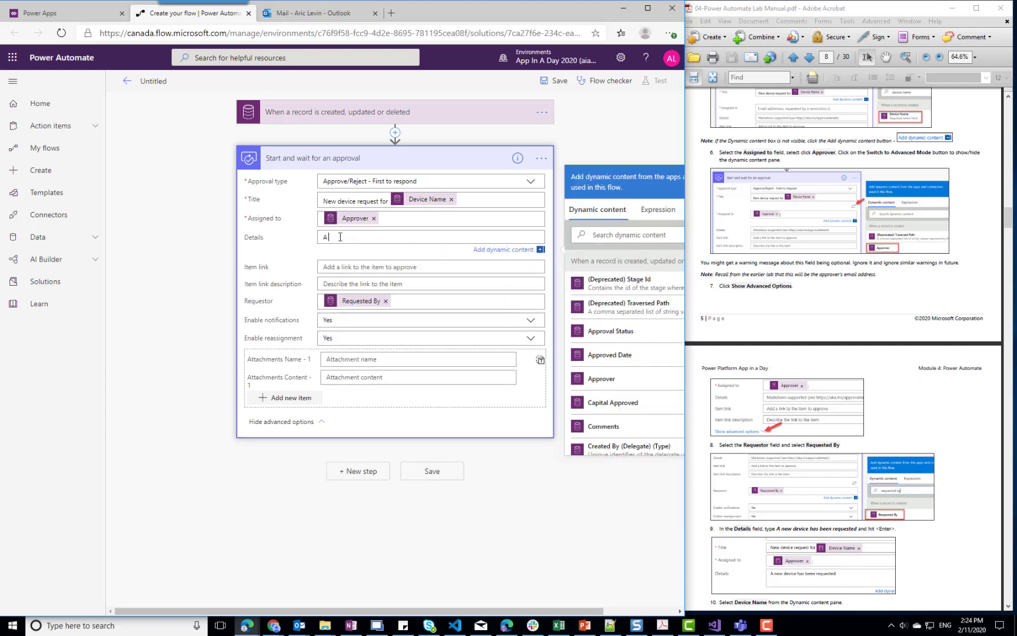
text( new device has)
text( br)
text(en requested.)
scroll(786, 439, down, 3)
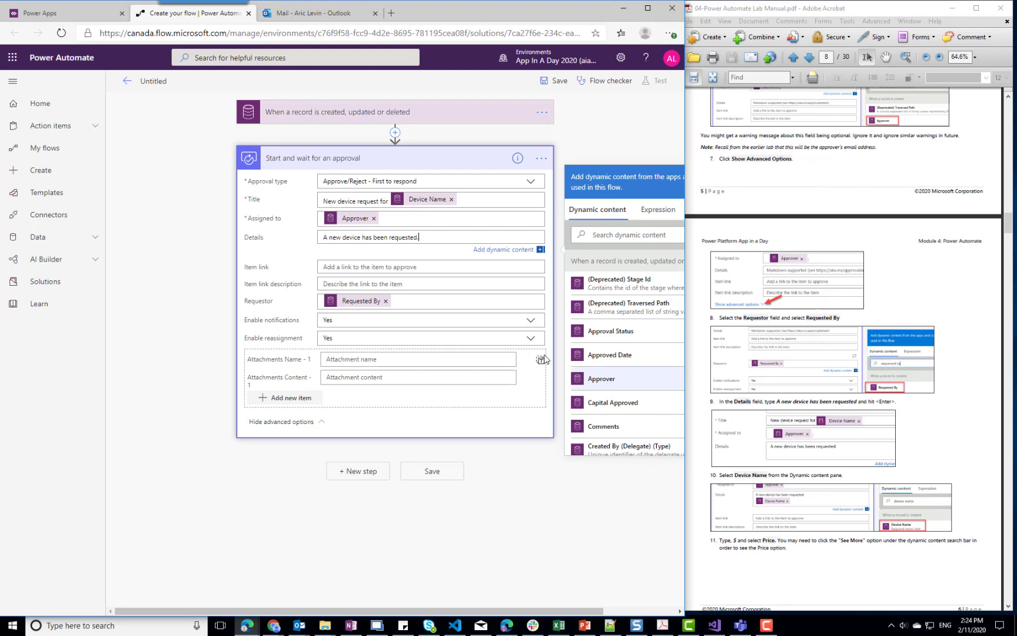
click(438, 237)
key(BackSpace)
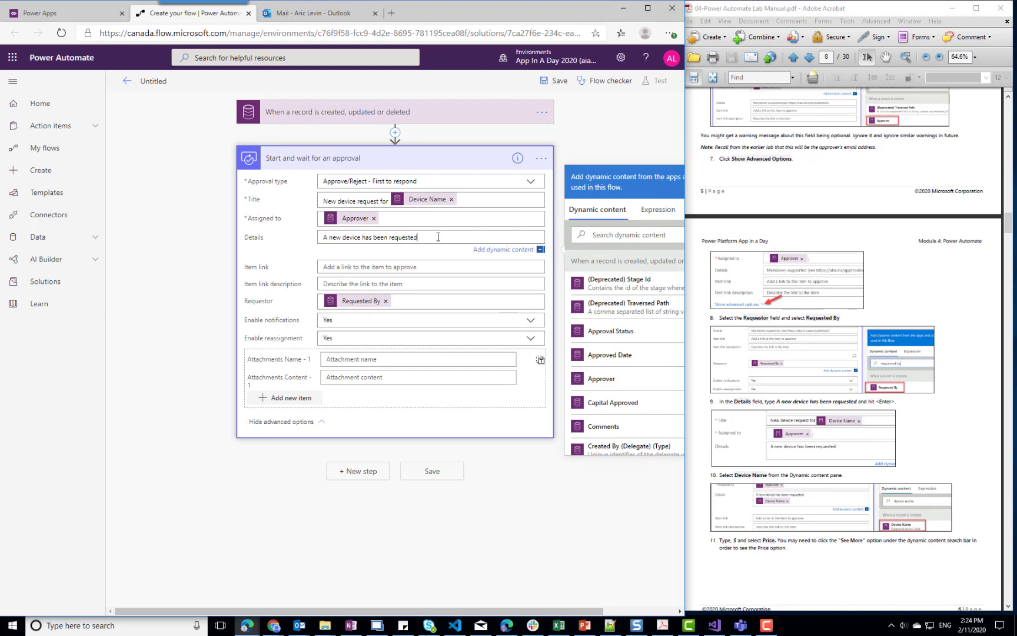
key(Return)
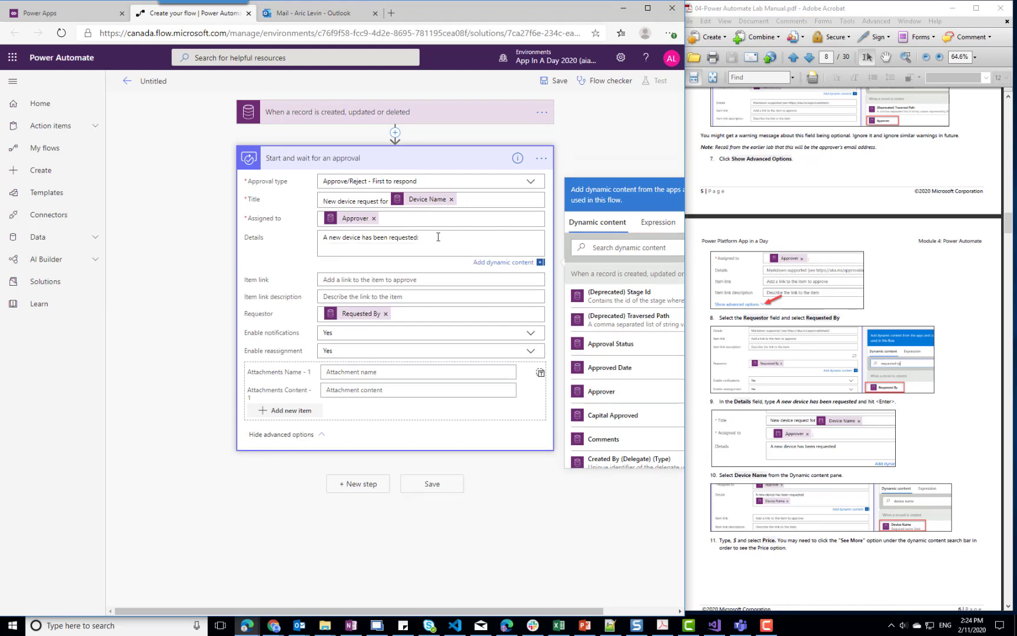
Insert the Device Name dynamic value on the second line of the approval's Details.
scroll(612, 339, down, 6)
scroll(615, 330, up, 4)
scroll(612, 365, down, 4)
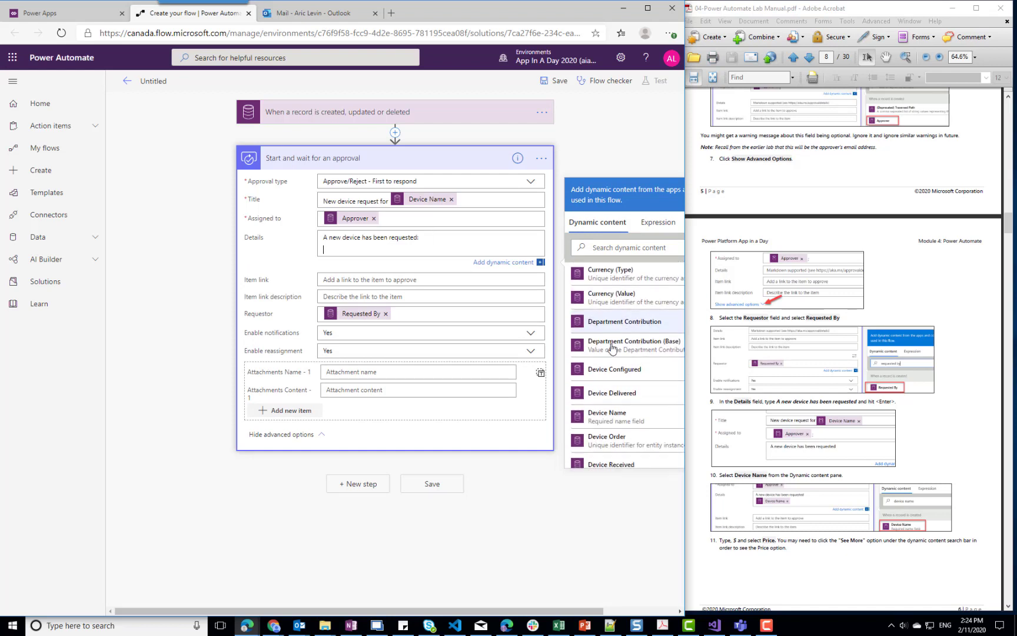
click(607, 414)
Add the Price dynamic value on its own line below Device Name in the Details.
scroll(818, 433, down, 4)
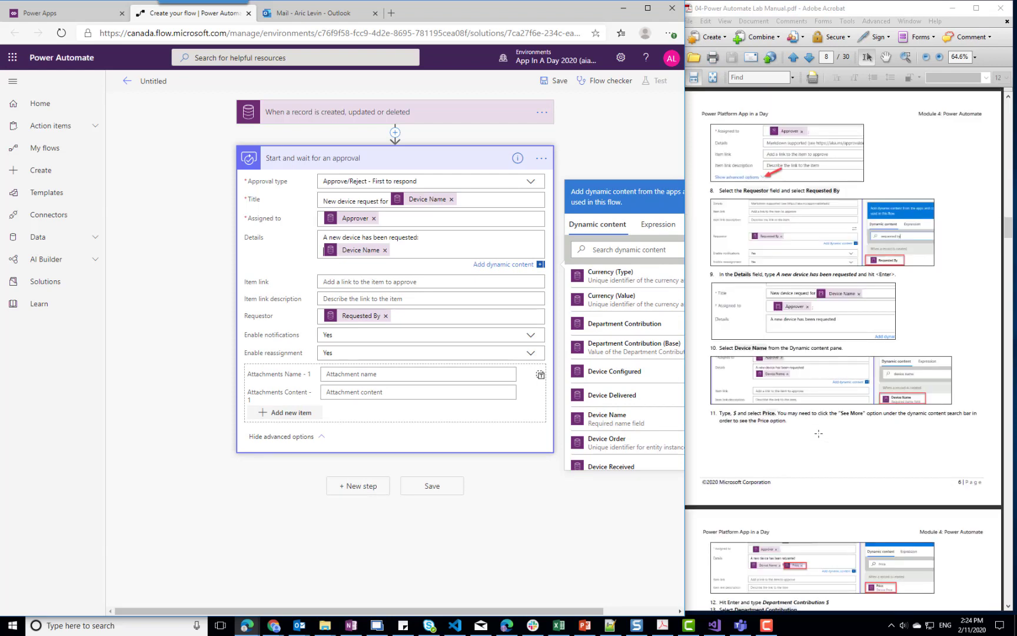
click(411, 248)
key(Return)
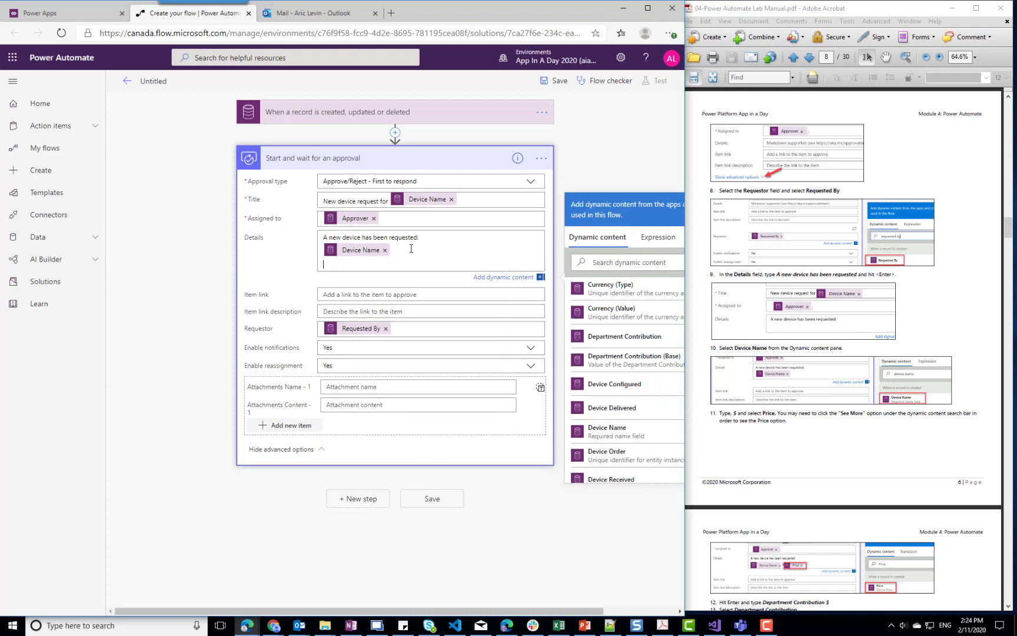
scroll(630, 376, down, 10)
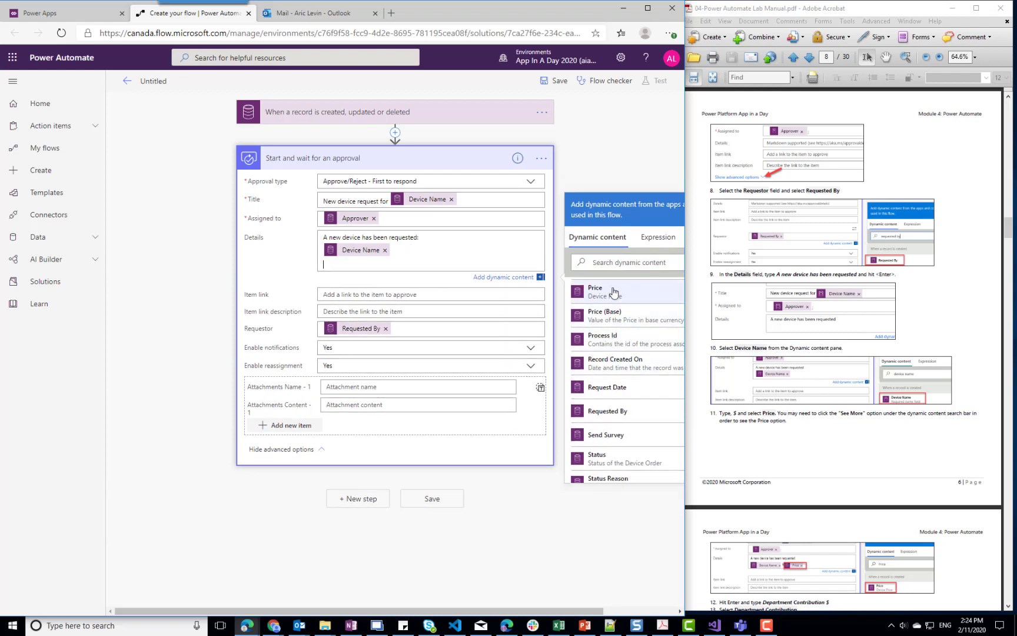
click(612, 291)
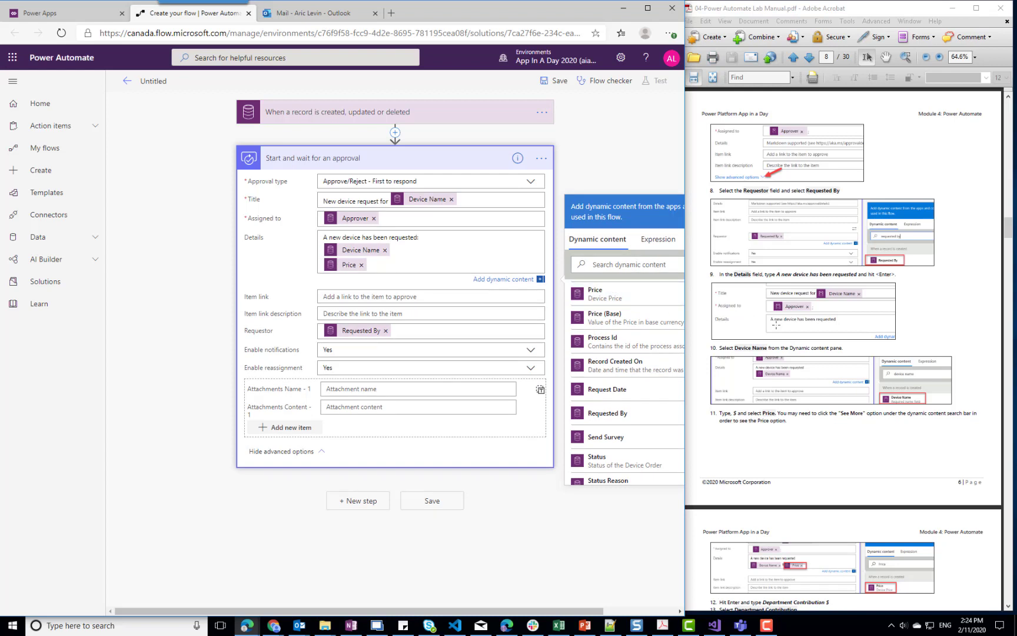
Add the Department Contribution dynamic value on a new line below Price in the Details.
scroll(831, 342, down, 3)
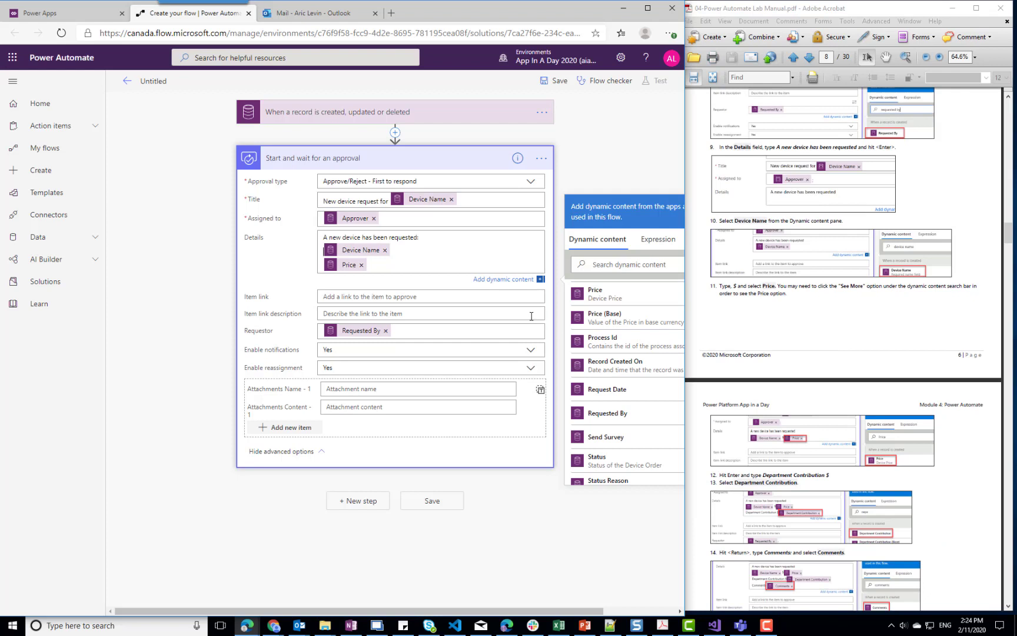
click(378, 262)
key(Return)
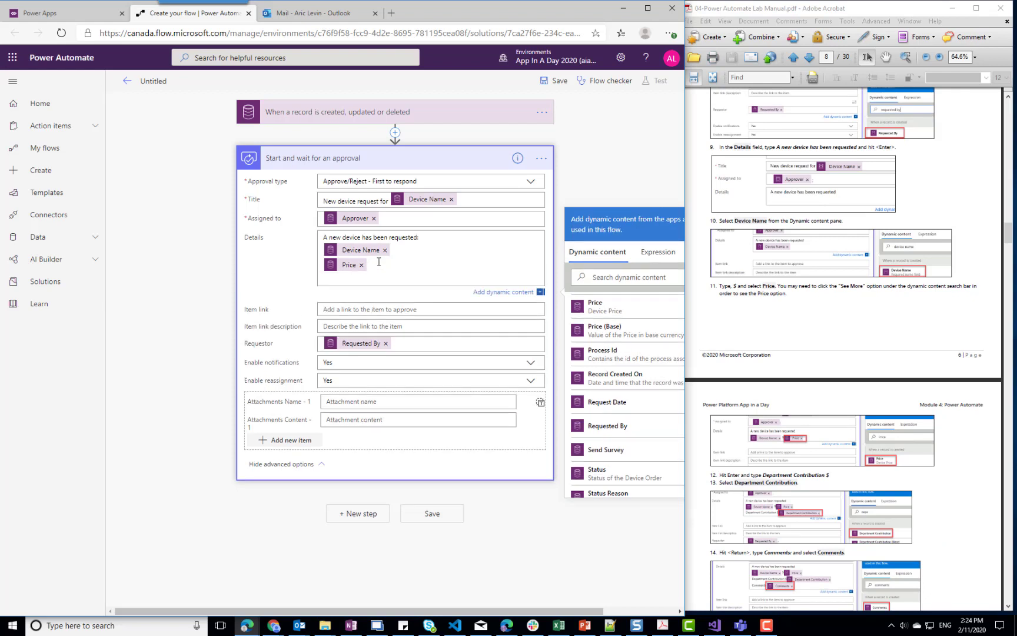
scroll(624, 374, up, 8)
scroll(625, 365, up, 5)
scroll(625, 351, up, 3)
click(625, 351)
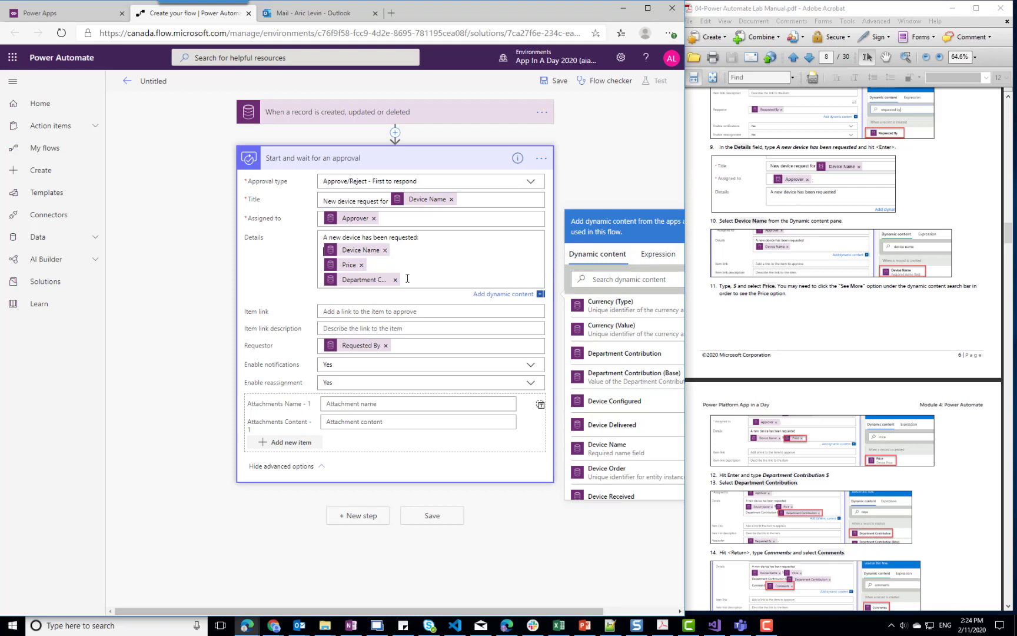
Add the Comments dynamic value on a new line below Department Contribution in the Details.
key(Return)
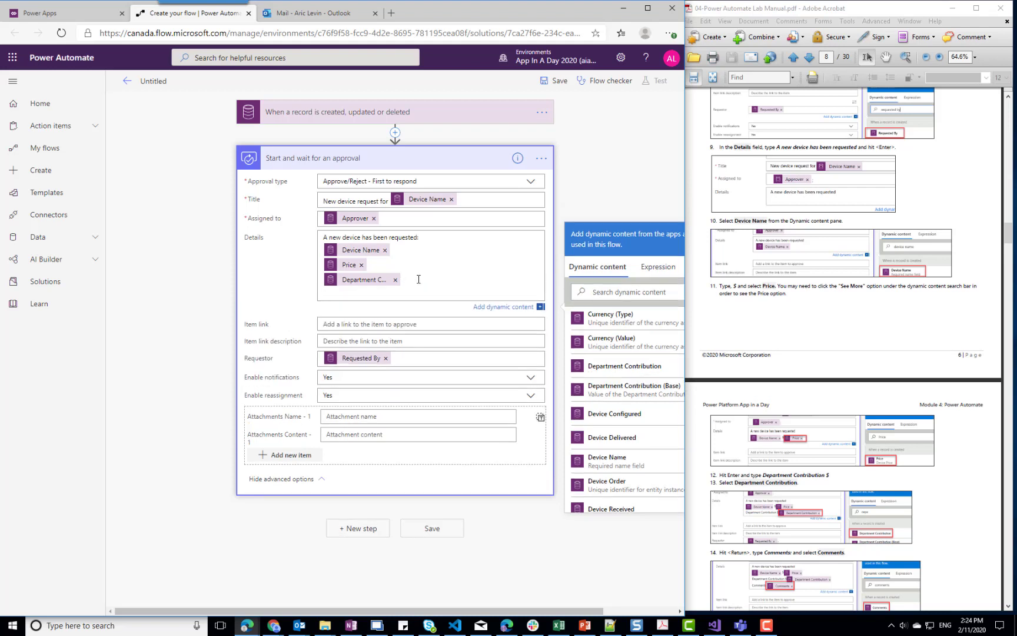
scroll(625, 347, up, 3)
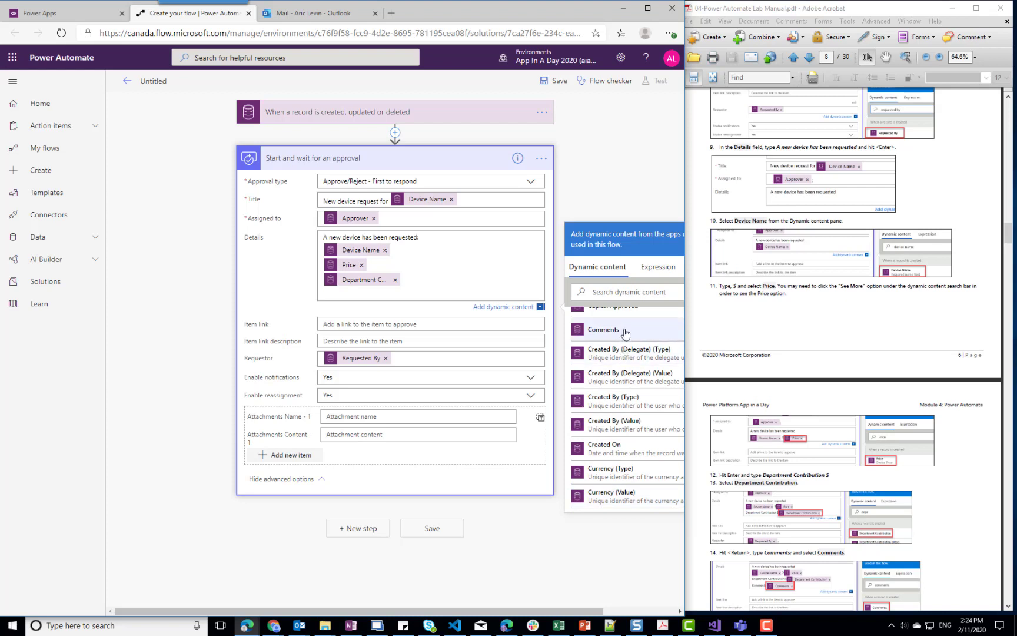
click(625, 331)
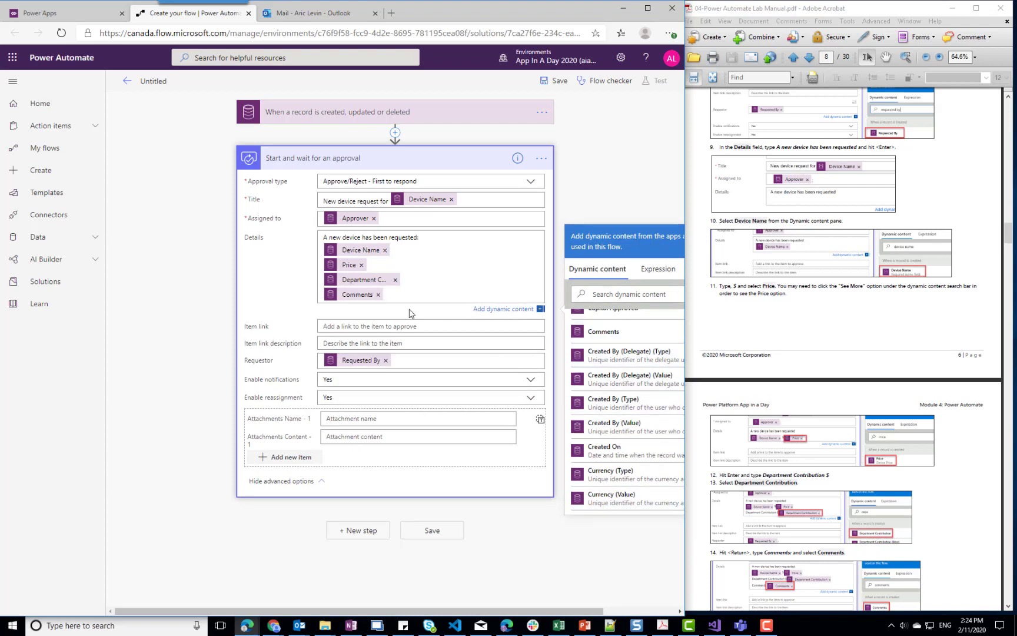
Put the label "Device Name:" in front of the Device Name value in the Details.
click(400, 249)
text(evice D)
key(BackSpace)
key(BackSpace)
key(BackSpace)
key(BackSpace)
key(BackSpace)
key(BackSpace)
key(BackSpace)
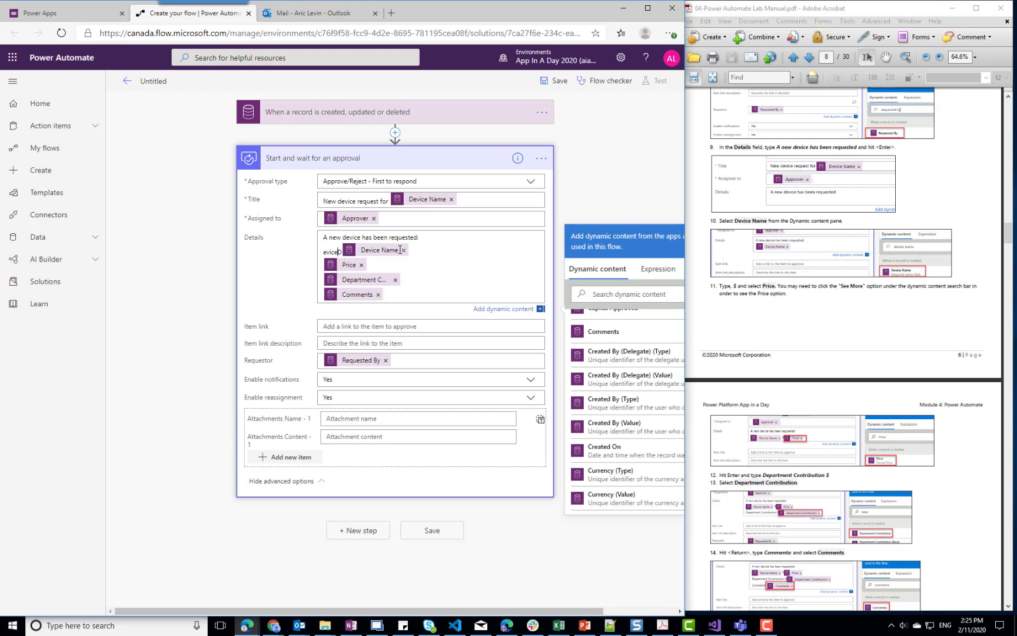
text(e)
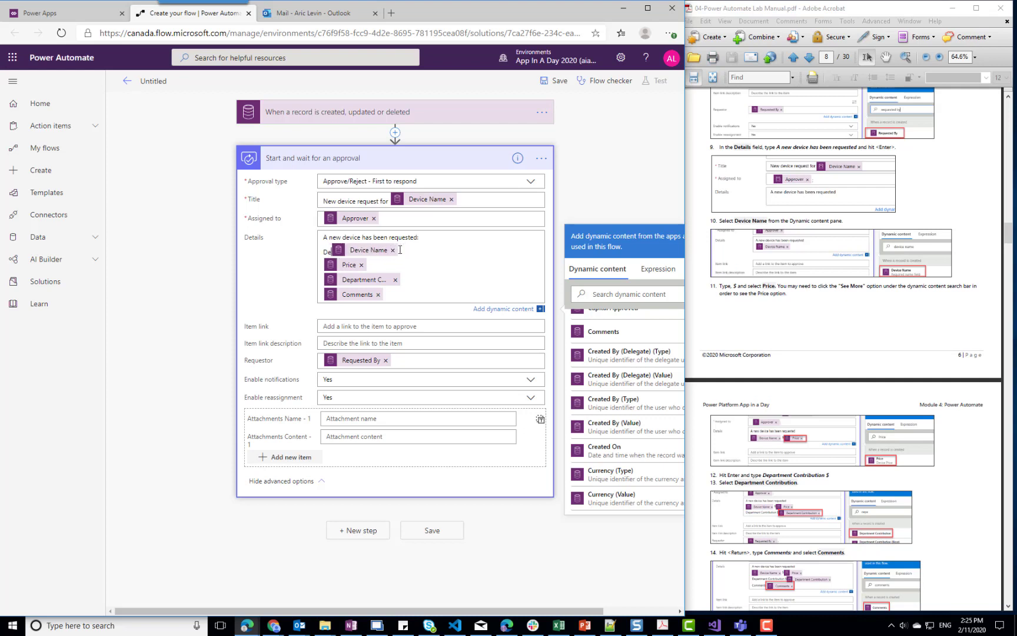
text(vice Name: Device Name )
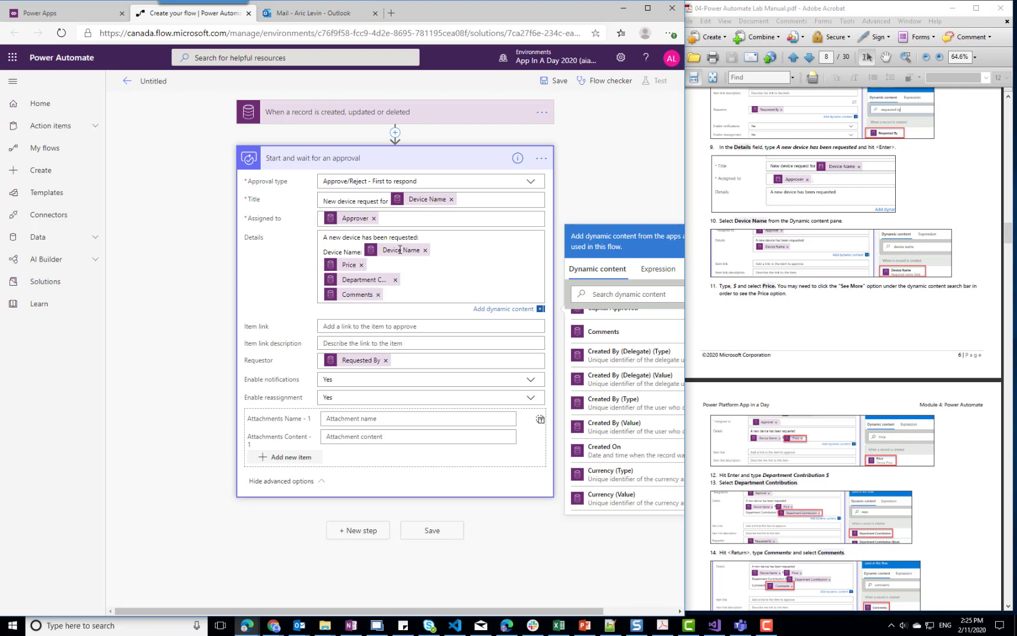
Label the remaining values in the Details "Price:", "Dept Contribution:" and "Comments:", each in front of its matching dynamic value.
text(Price: Price )
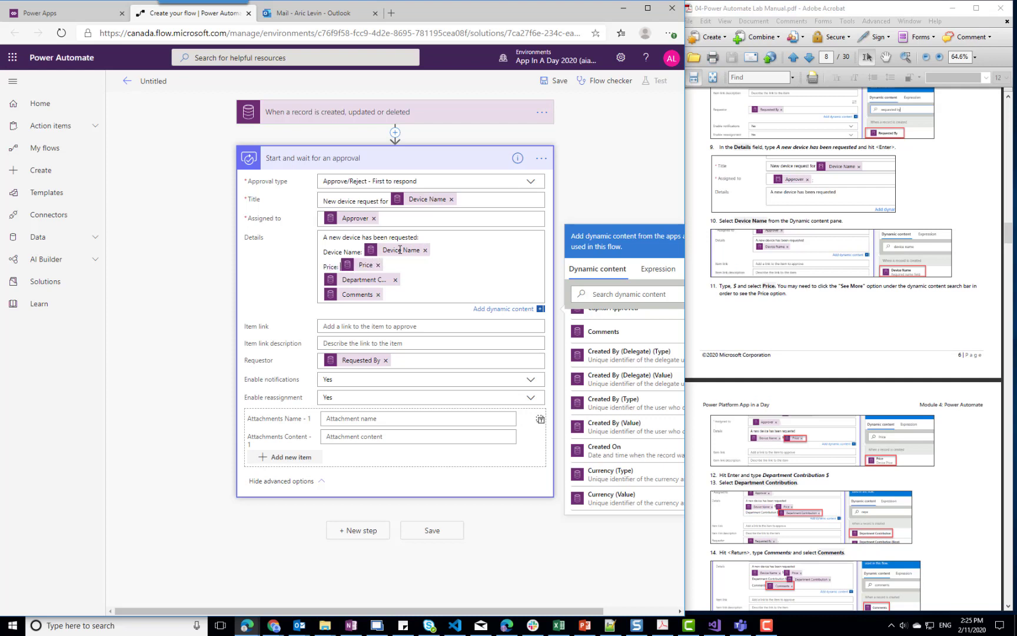
text(Dept Contrib )
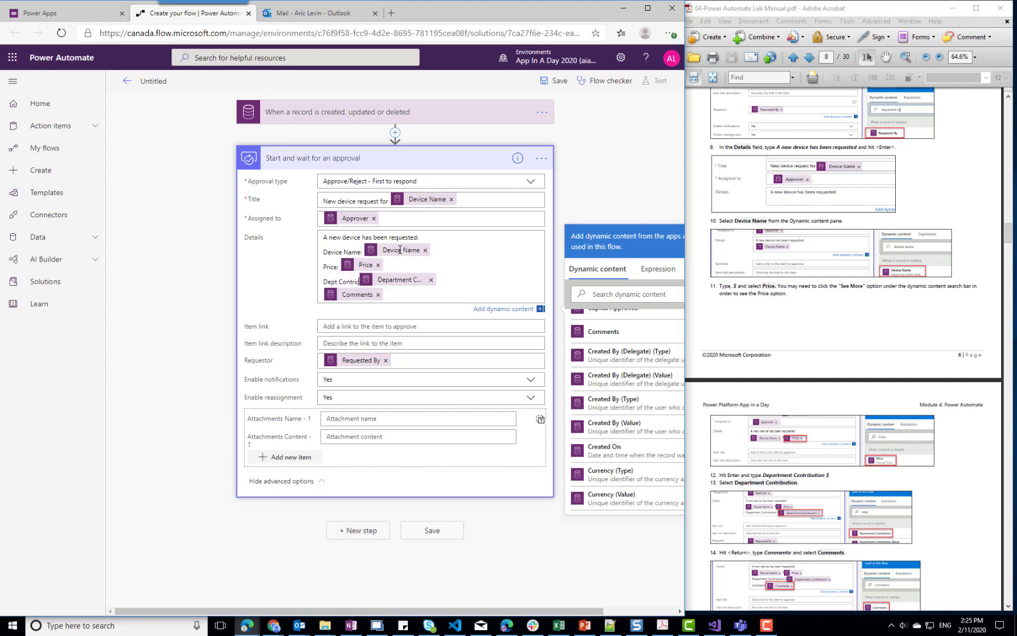
text(ution: Department )
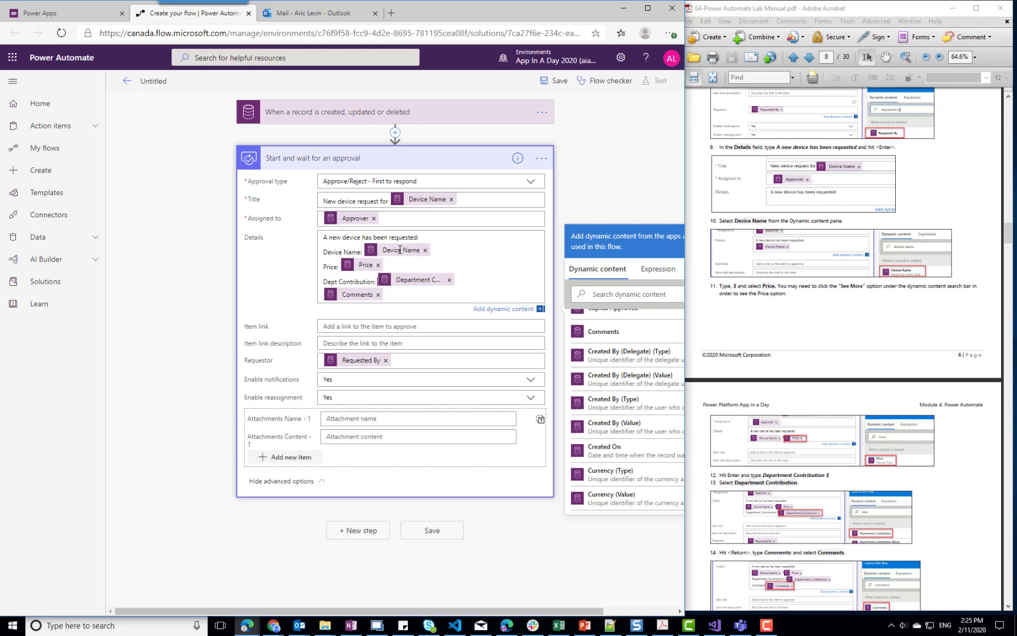
text(C... Comments:)
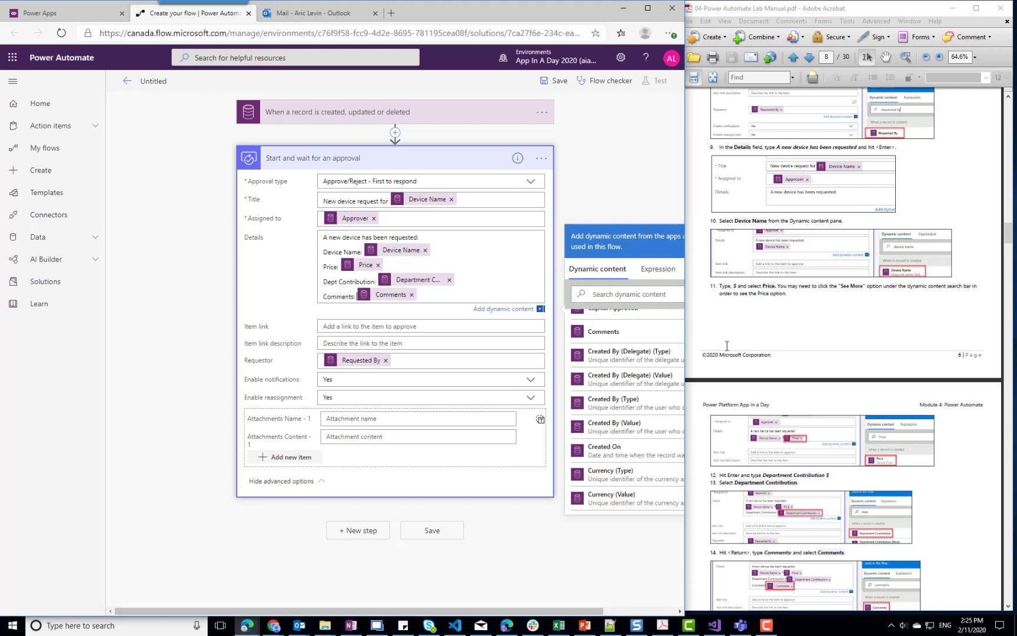
Check the approval action against the finished flow in the lab manual and save the flow.
scroll(855, 471, down, 3)
scroll(842, 471, down, 3)
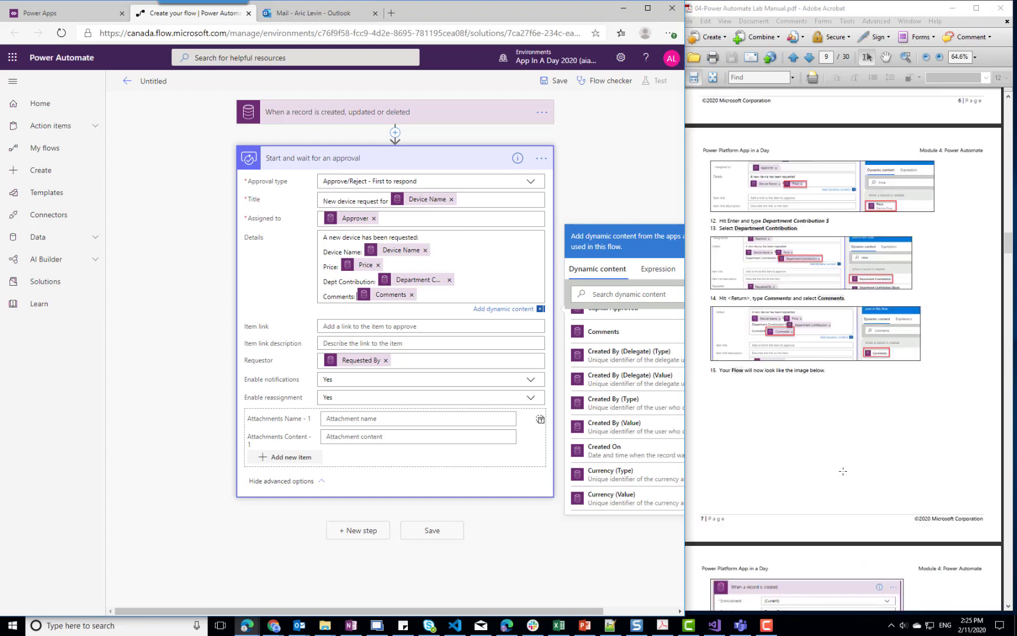
scroll(818, 457, down, 3)
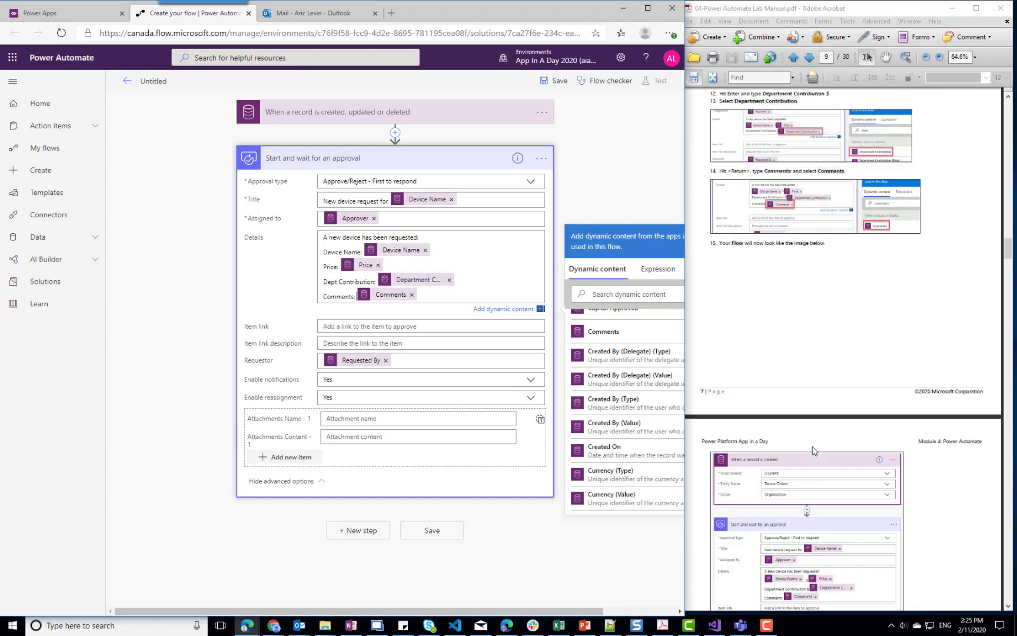
scroll(813, 450, down, 3)
scroll(815, 450, down, 3)
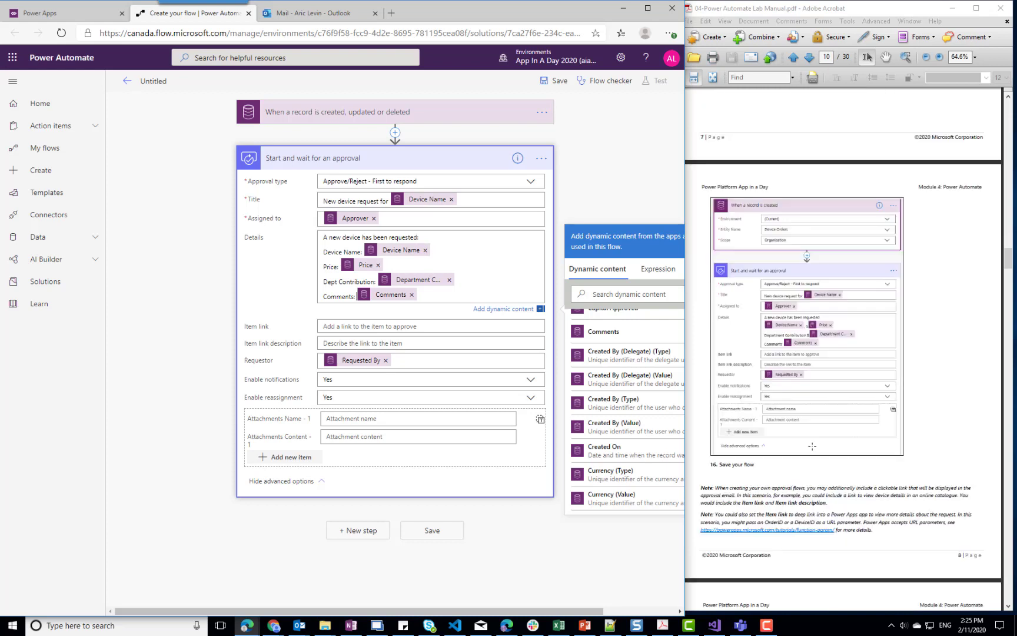
click(559, 81)
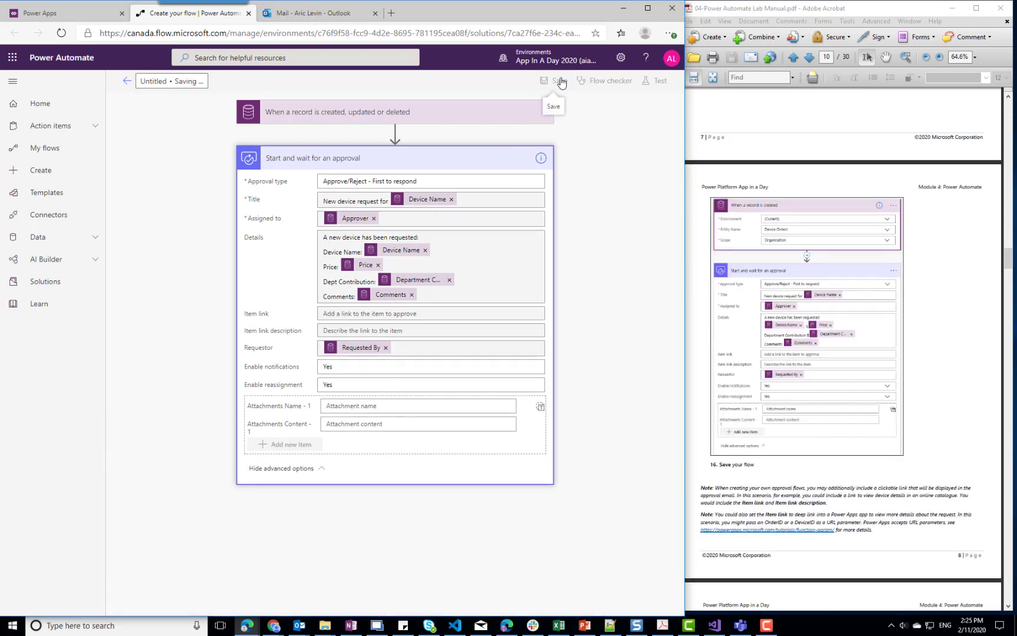
scroll(868, 486, down, 3)
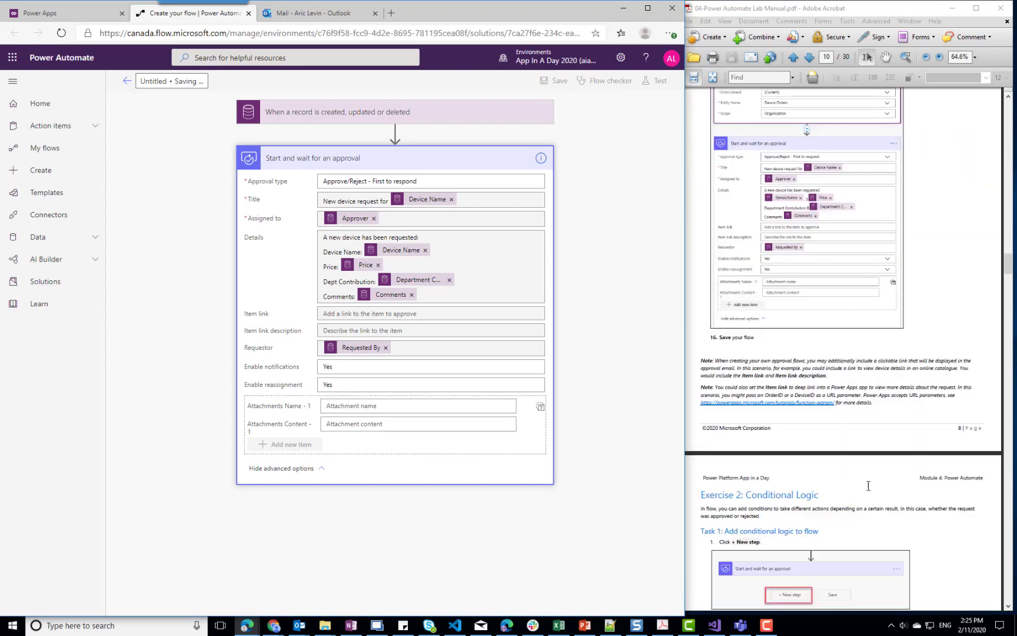
Add a Condition control as a new step below the approval action.
scroll(868, 485, down, 3)
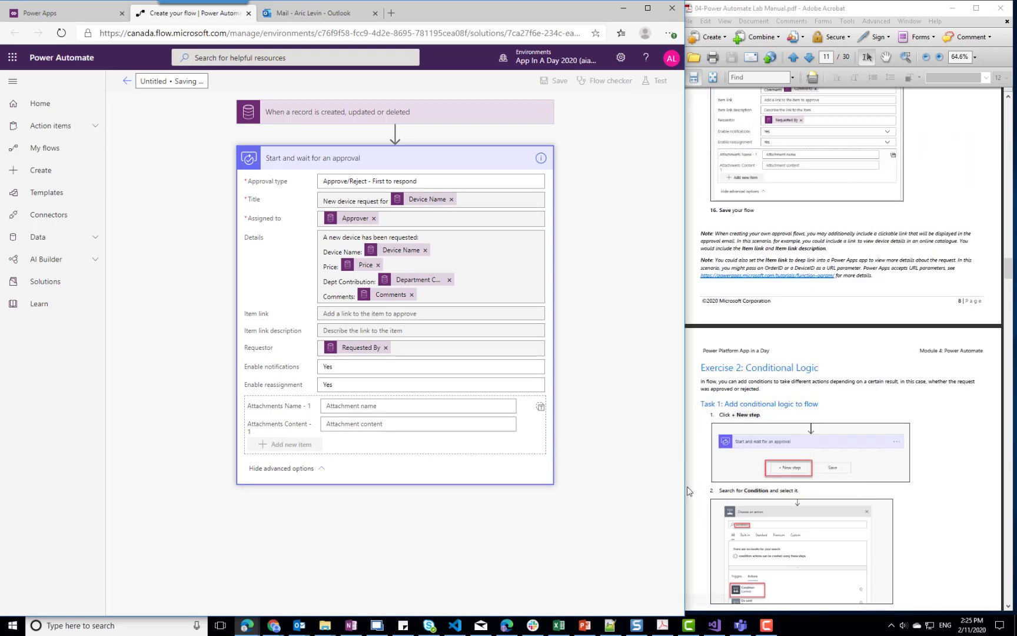
click(377, 159)
click(377, 159)
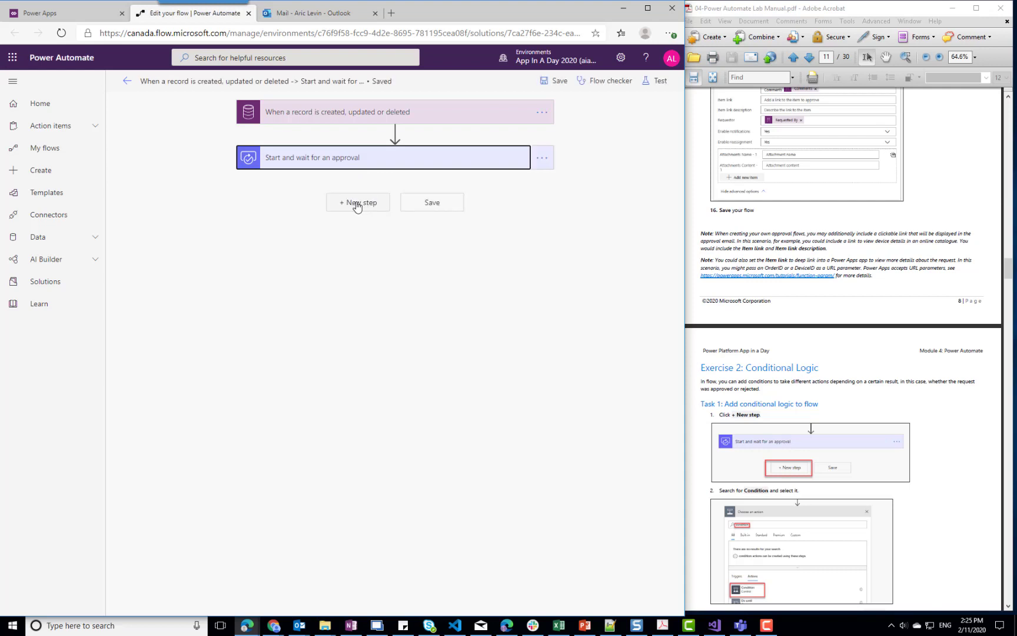
click(357, 202)
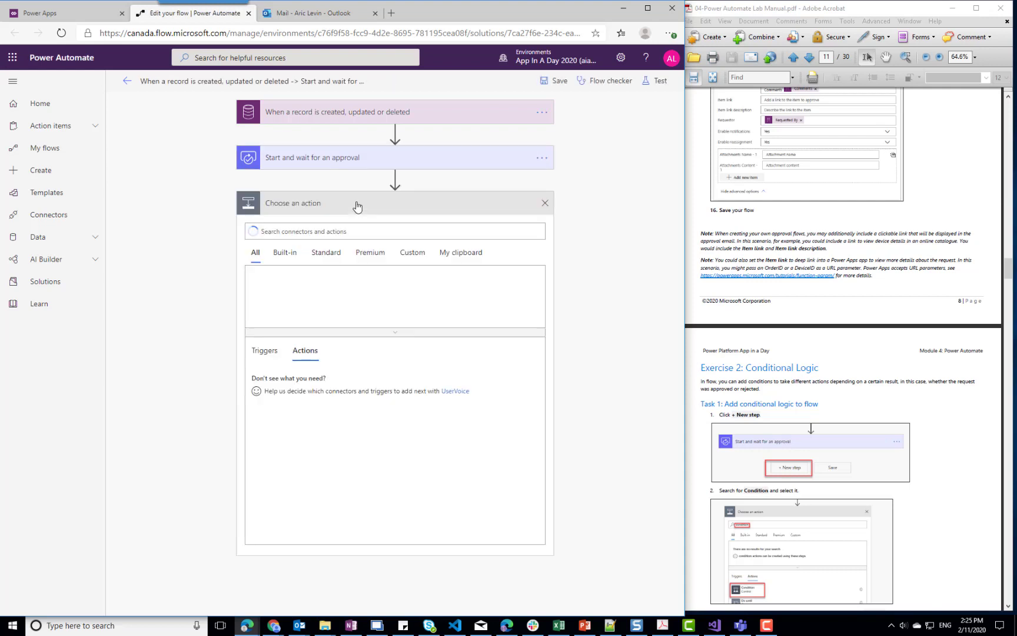
click(295, 380)
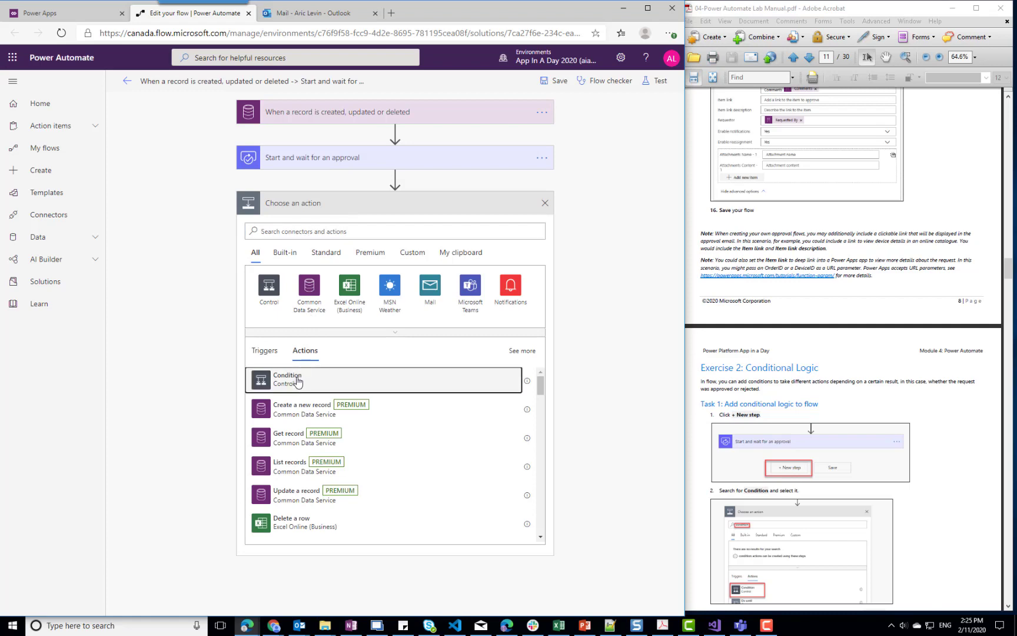
Set the condition to check that the approval's Outcome dynamic value is equal to Approve.
click(913, 531)
scroll(912, 531, down, 4)
scroll(912, 531, down, 2)
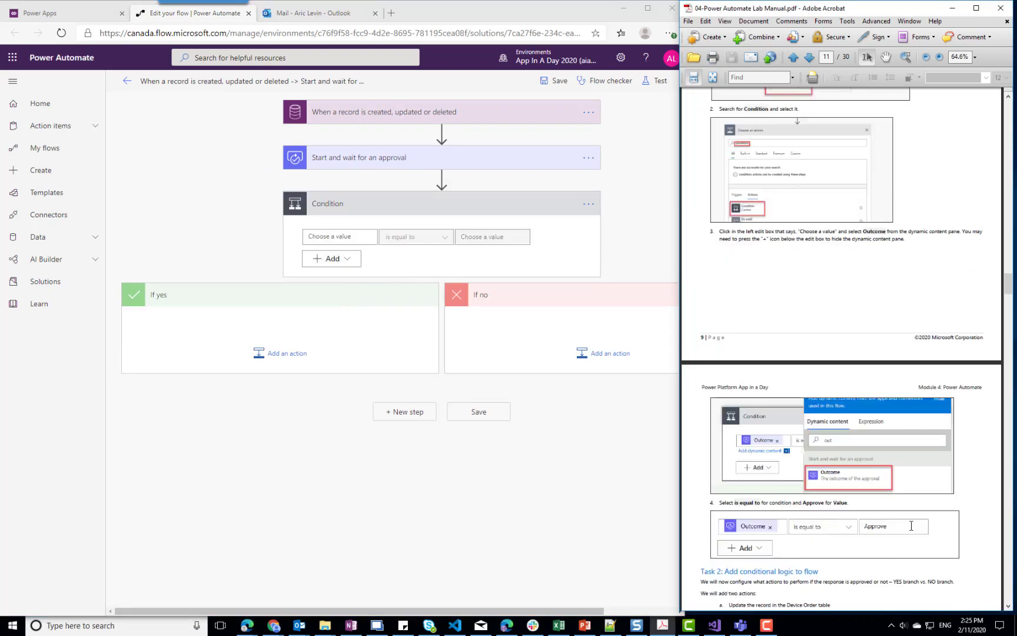
click(354, 237)
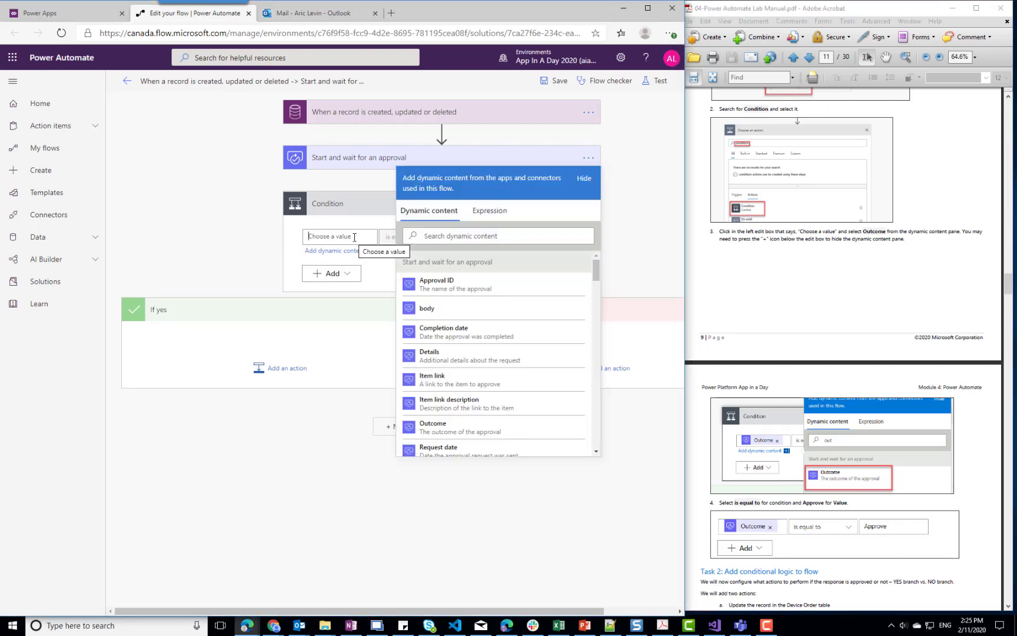
click(460, 430)
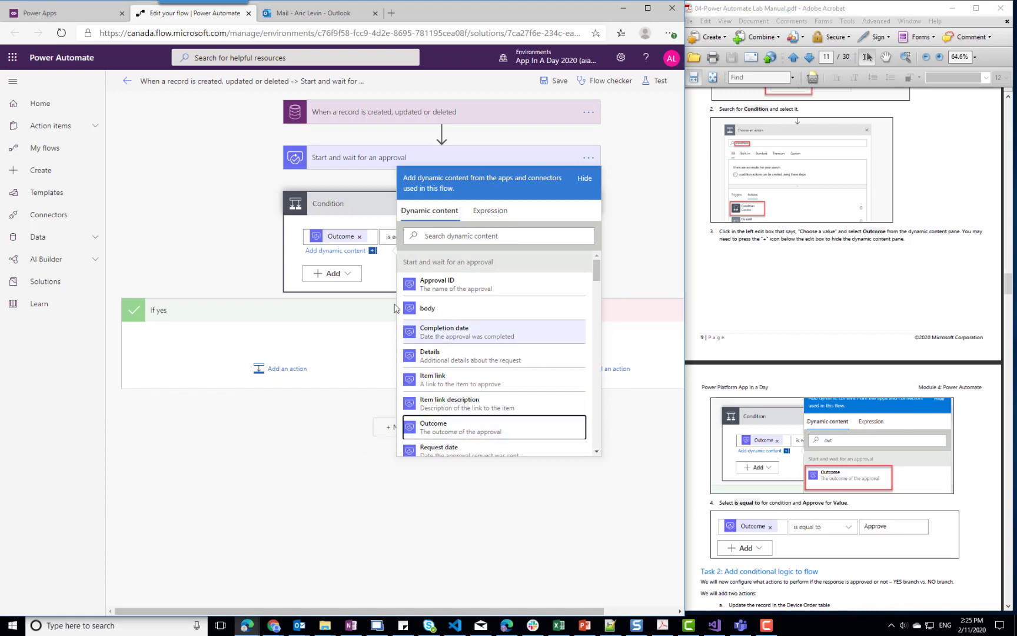
click(502, 236)
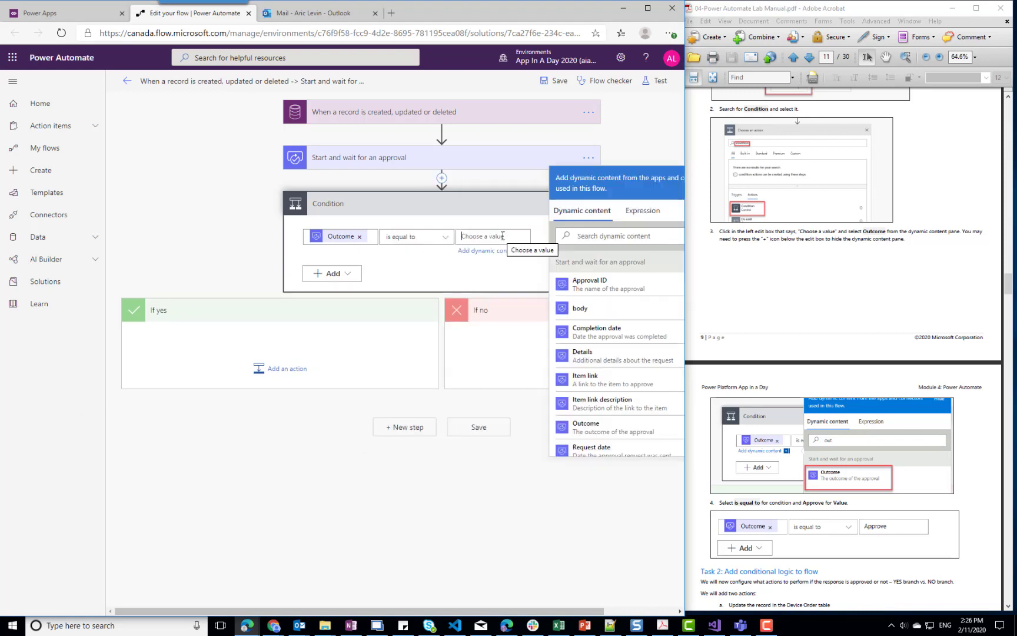
text(Appeove)
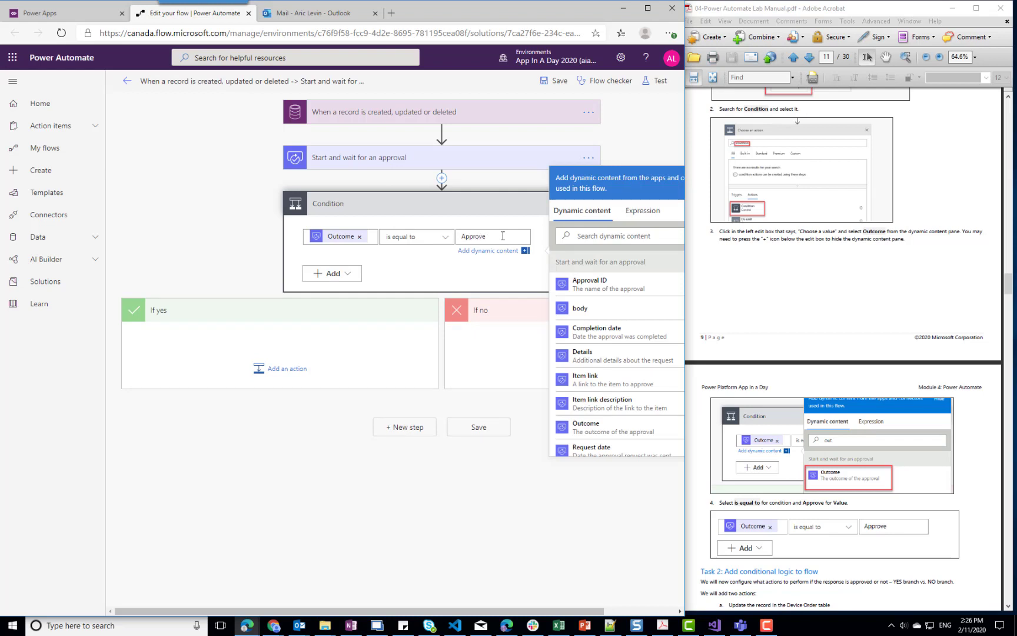
Add the Common Data Service (current environment) action Update a record to the If yes branch.
scroll(873, 551, down, 4)
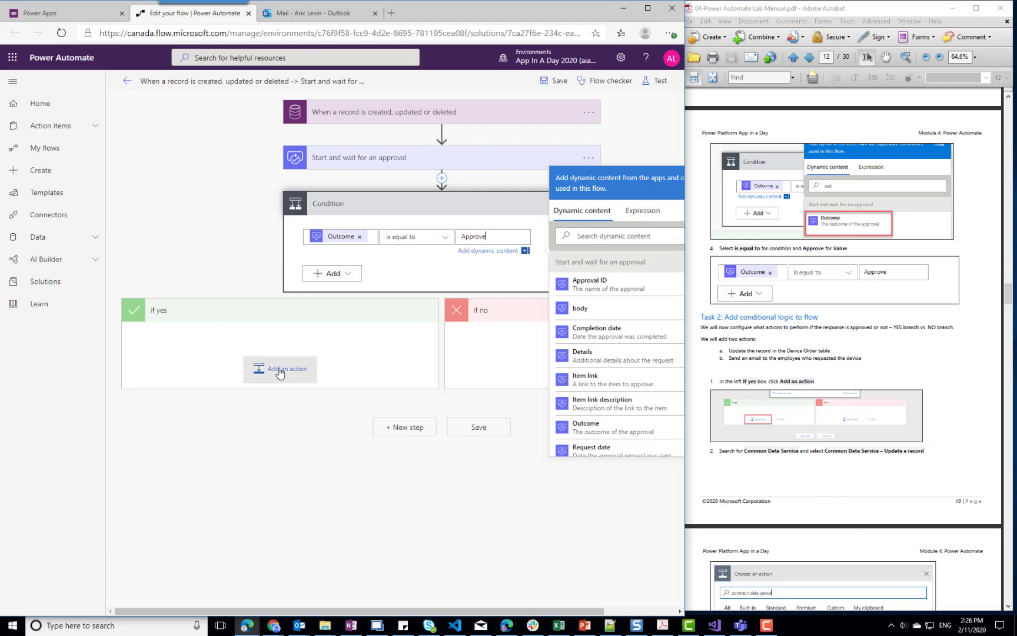
click(279, 371)
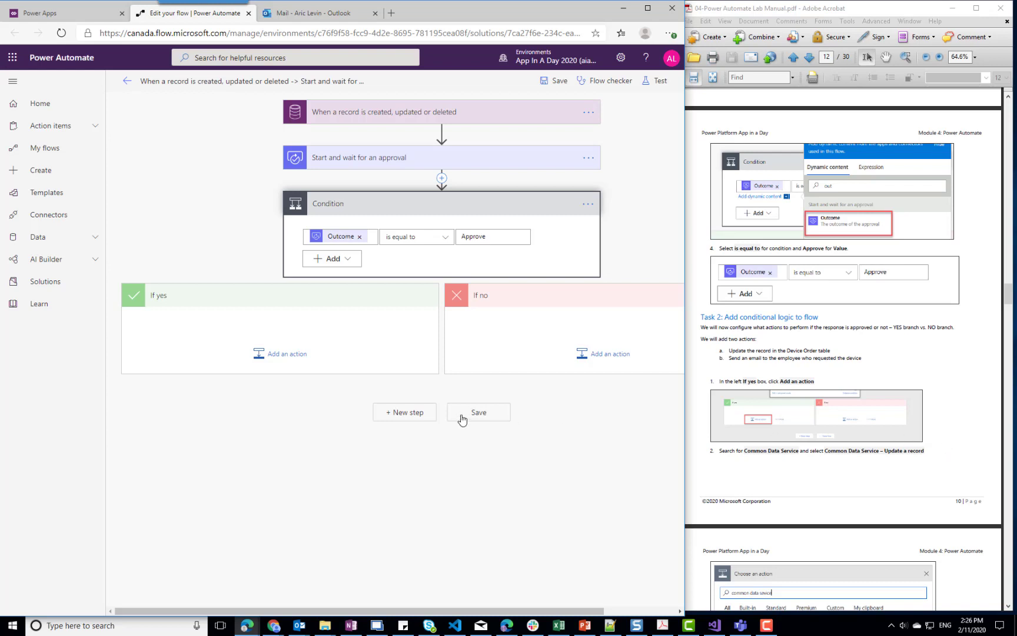
click(287, 356)
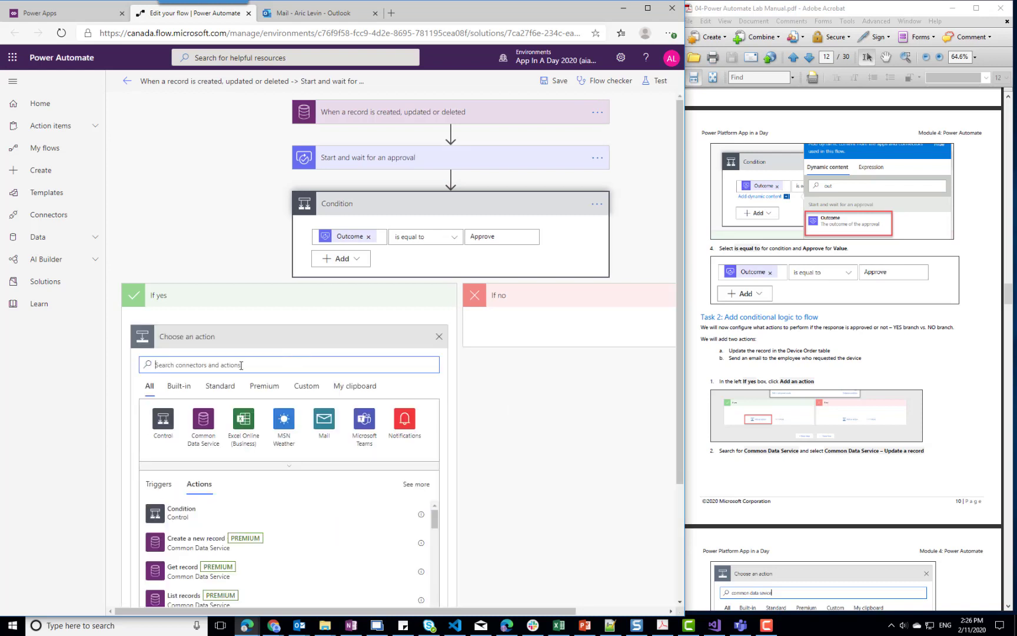
text(common)
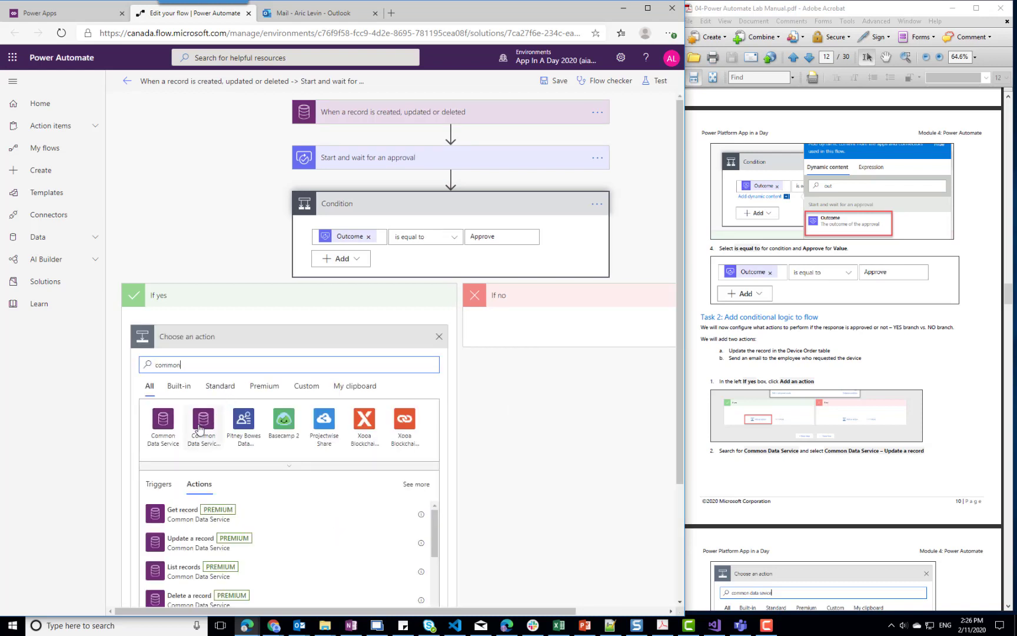
click(200, 428)
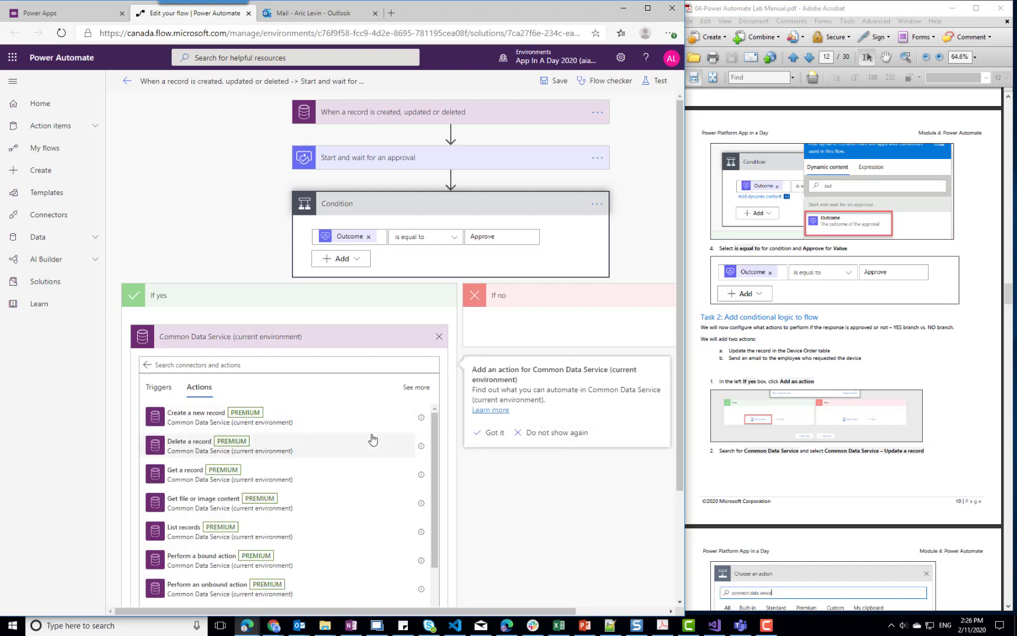
scroll(354, 444, down, 3)
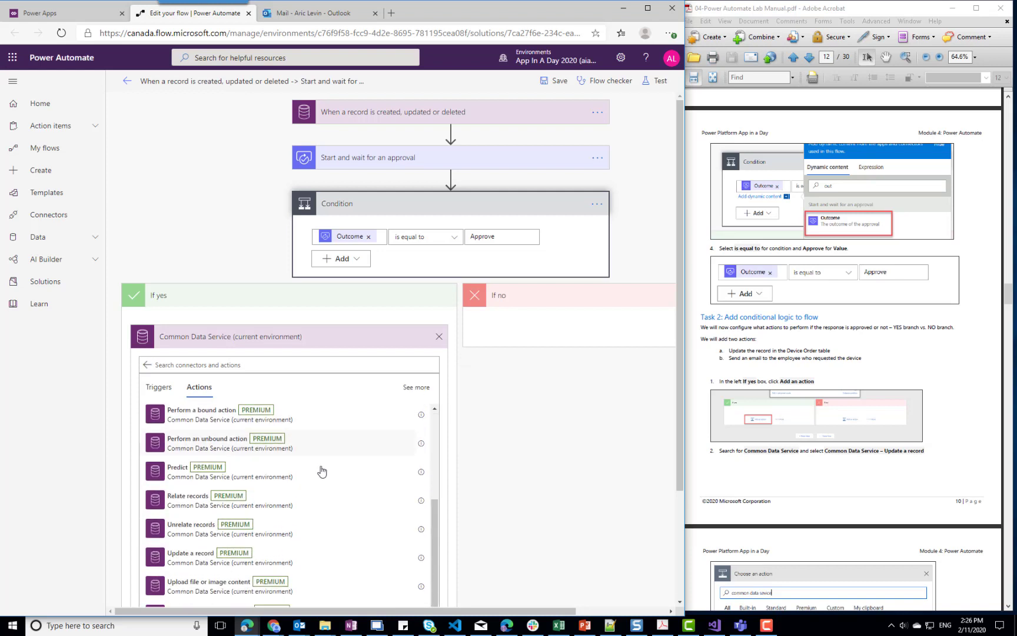
click(188, 558)
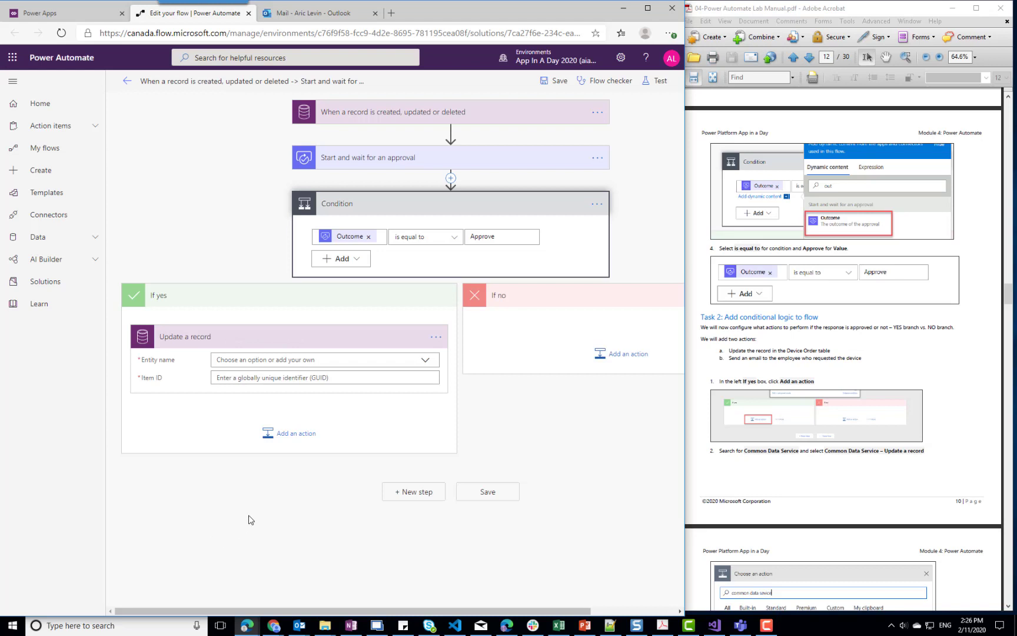
Set the update action's entity name to Device Orders and its Item ID to the Device Order dynamic value.
click(424, 361)
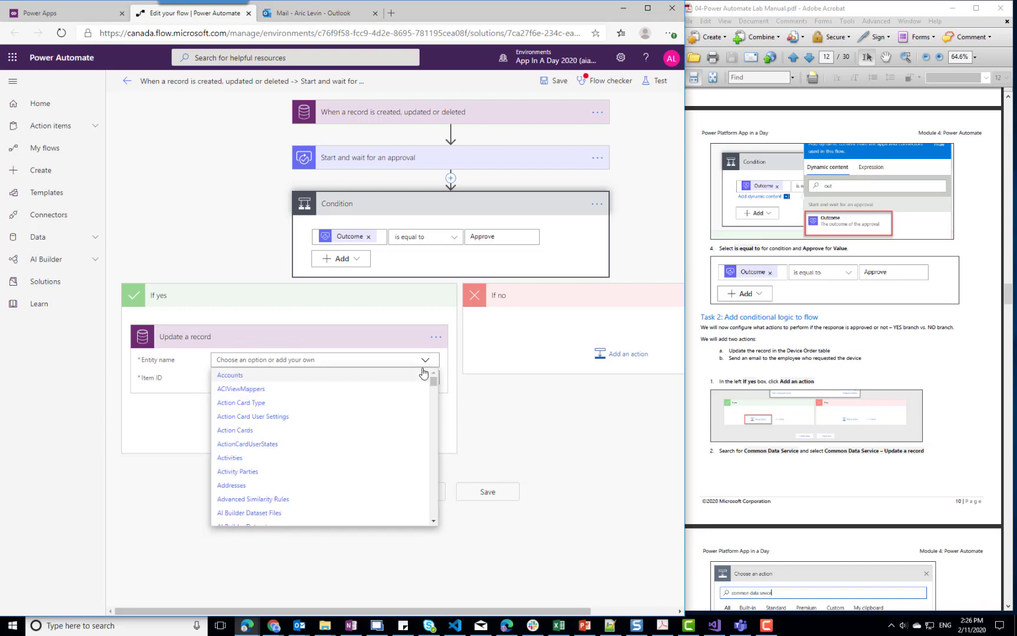
scroll(402, 454, down, 10)
scroll(400, 456, down, 12)
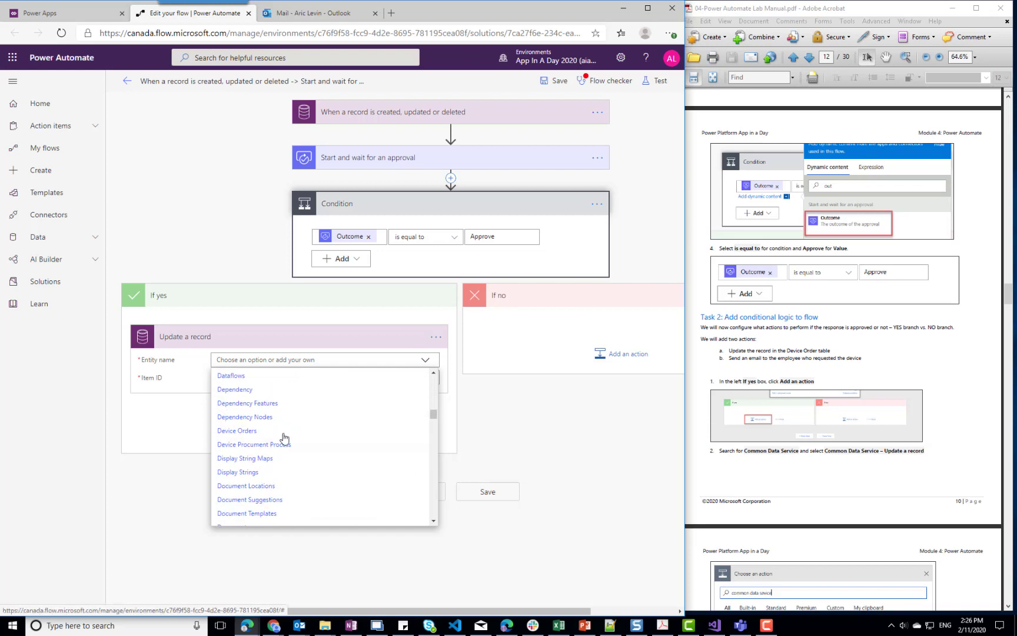
click(279, 430)
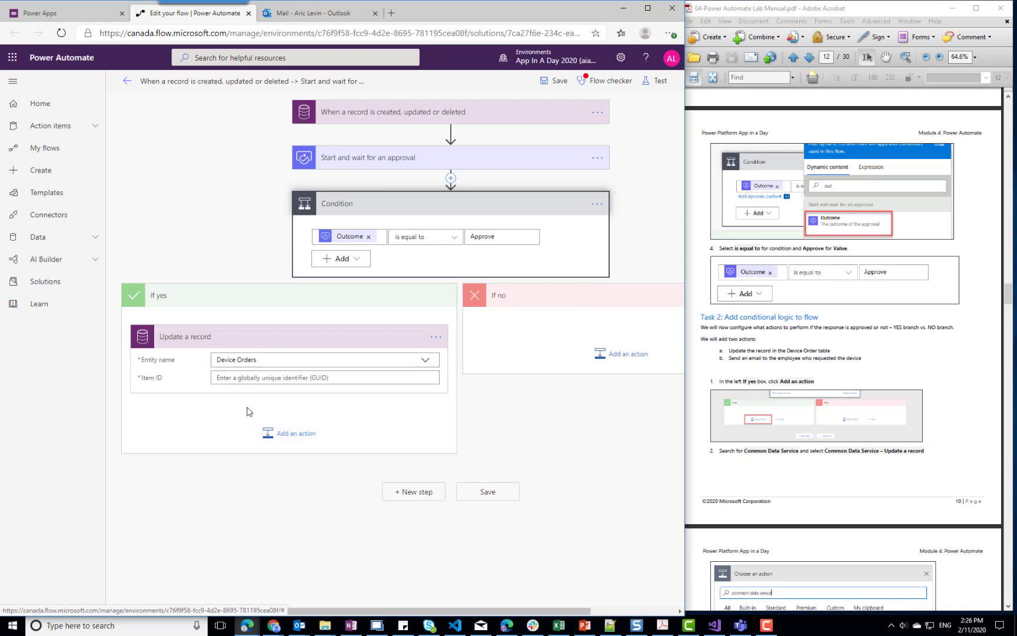
click(245, 377)
scroll(582, 454, down, 10)
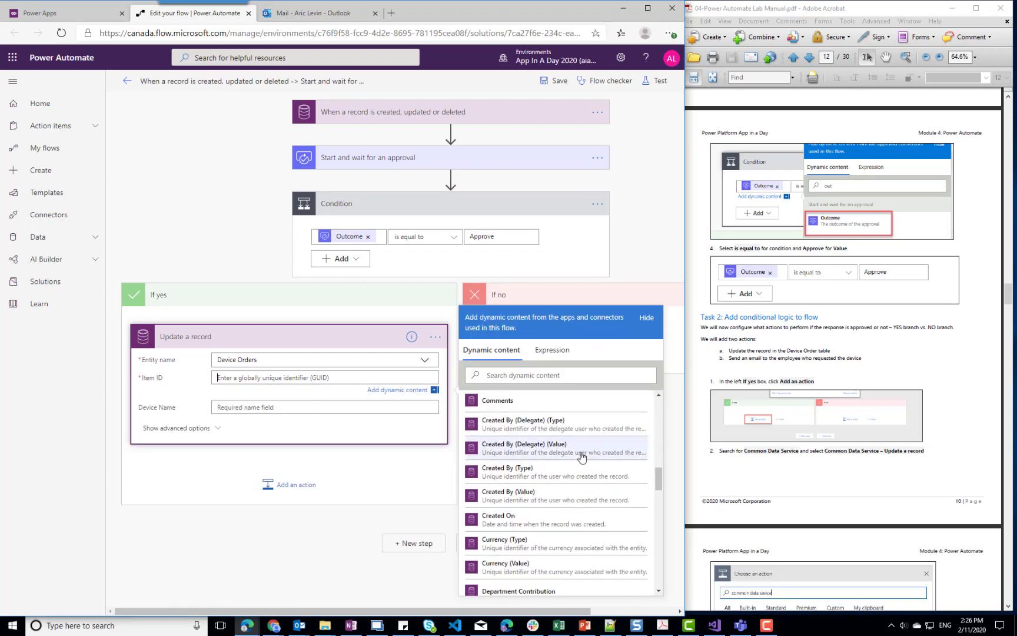
scroll(581, 454, down, 5)
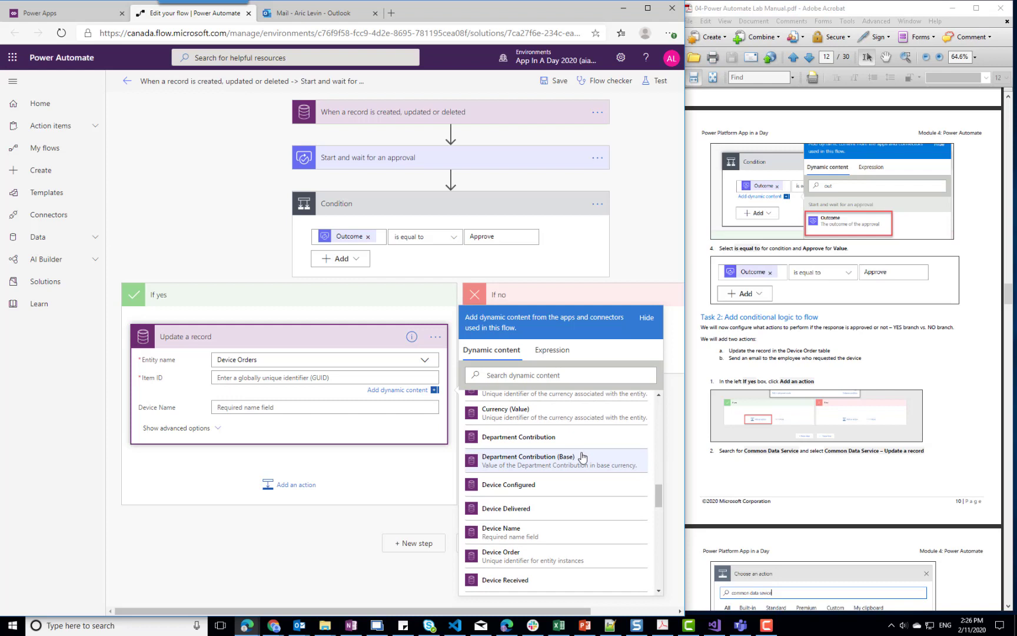
click(541, 556)
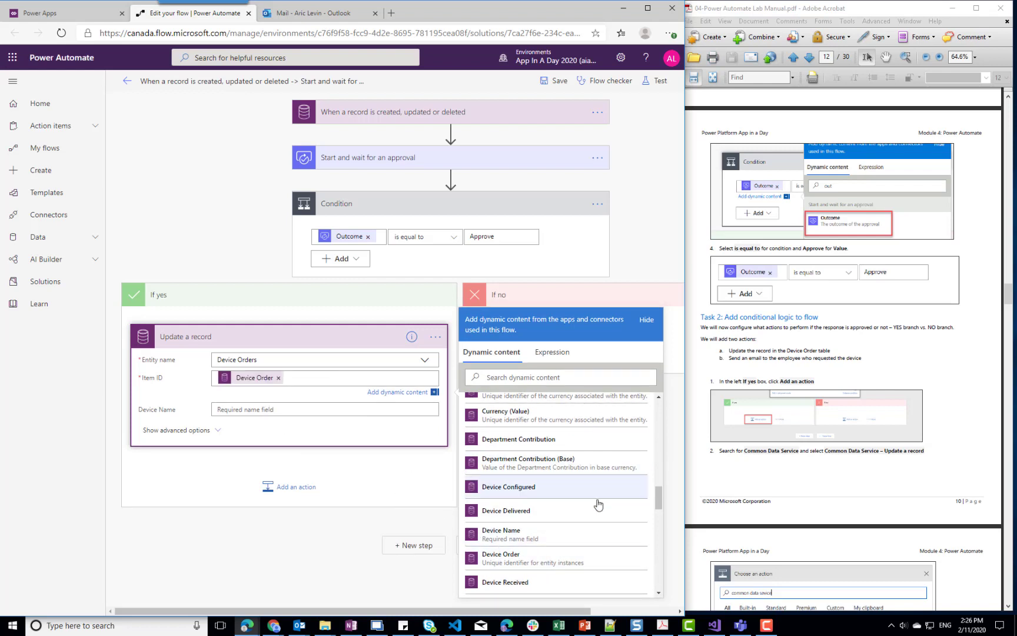
Show the advanced options of the update action and set Approval Status to Approve.
scroll(845, 474, down, 3)
scroll(845, 469, down, 6)
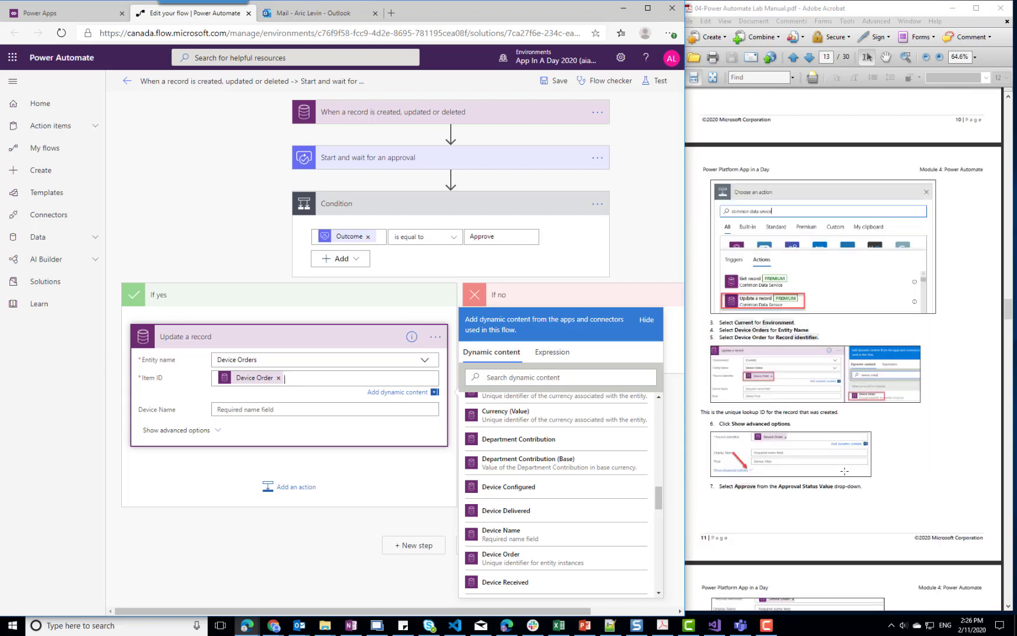
click(182, 431)
scroll(870, 455, down, 3)
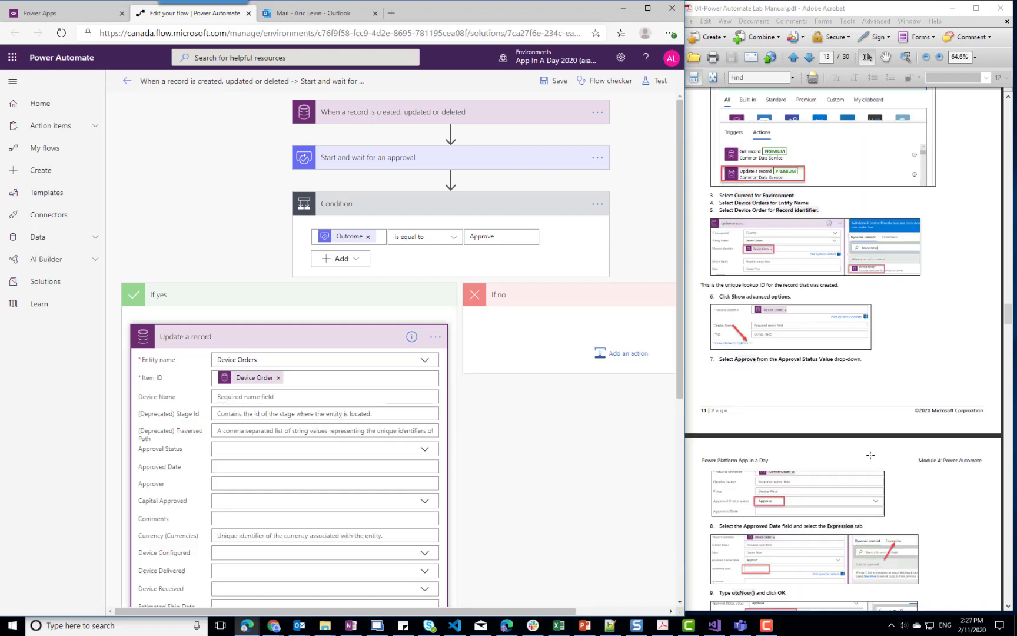
click(425, 450)
click(312, 464)
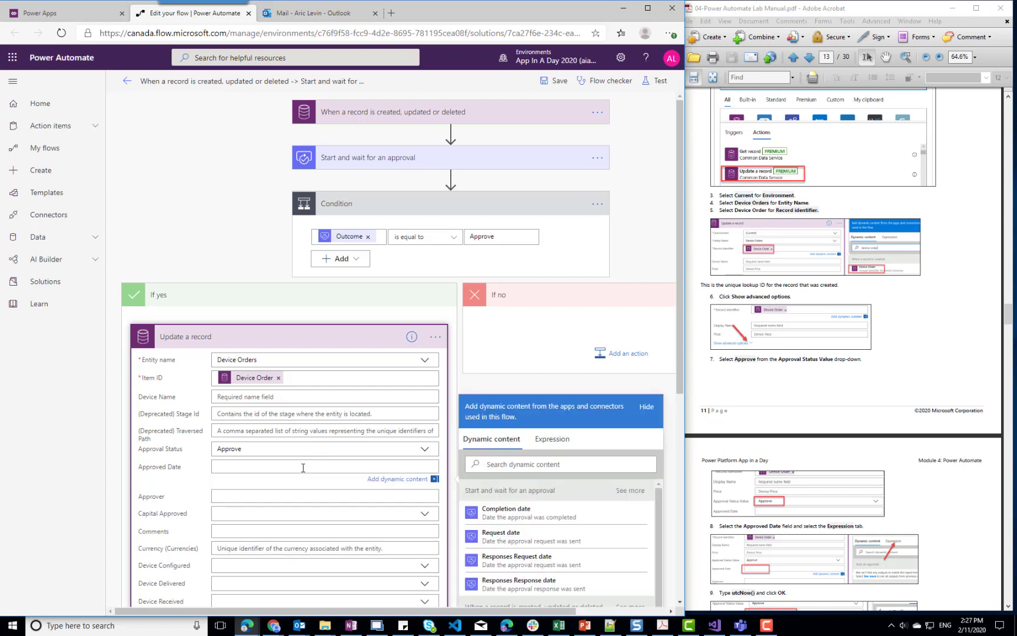
Fill the Approved Date of the update action with the expression utcNow().
scroll(896, 467, down, 3)
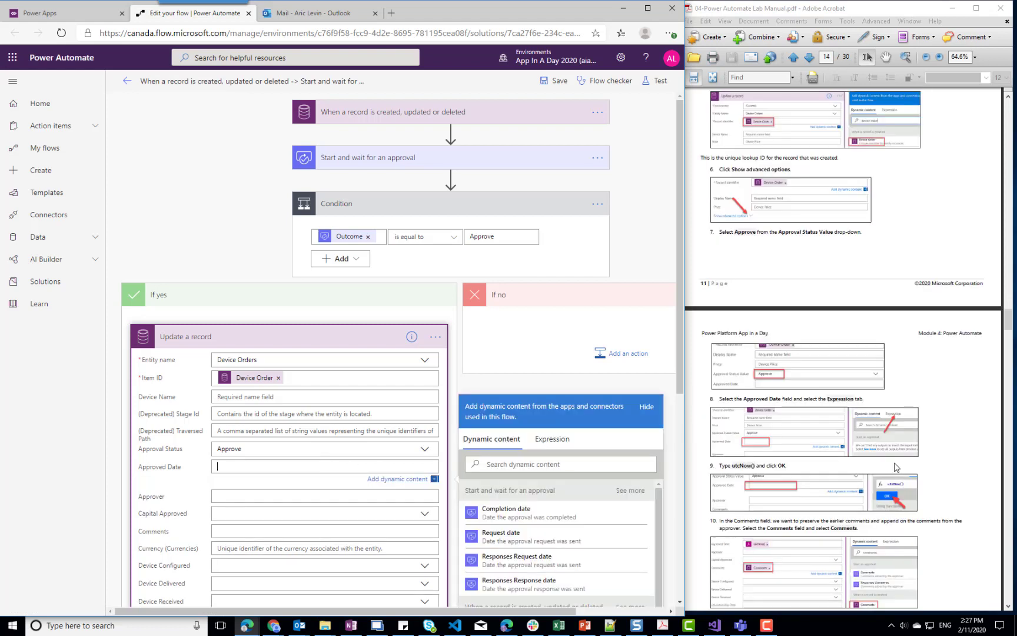
click(554, 443)
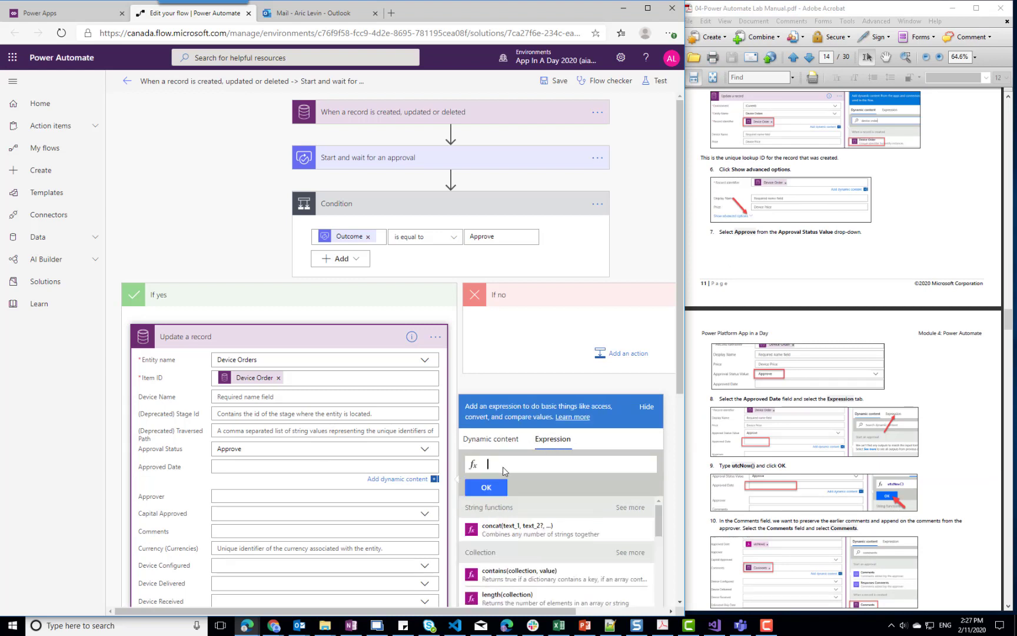
text(utcN)
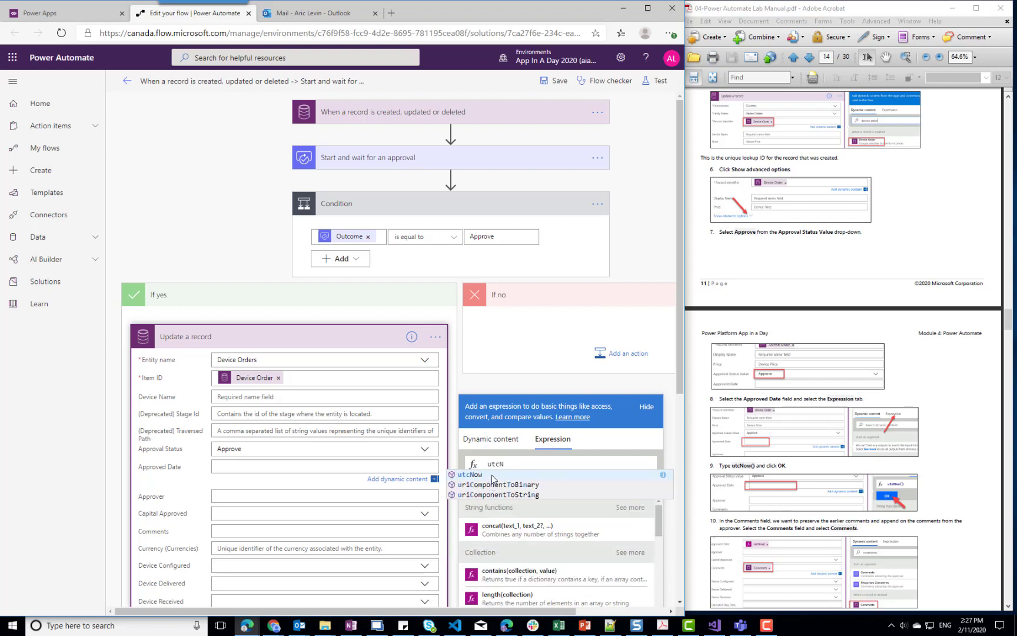
click(493, 475)
click(486, 488)
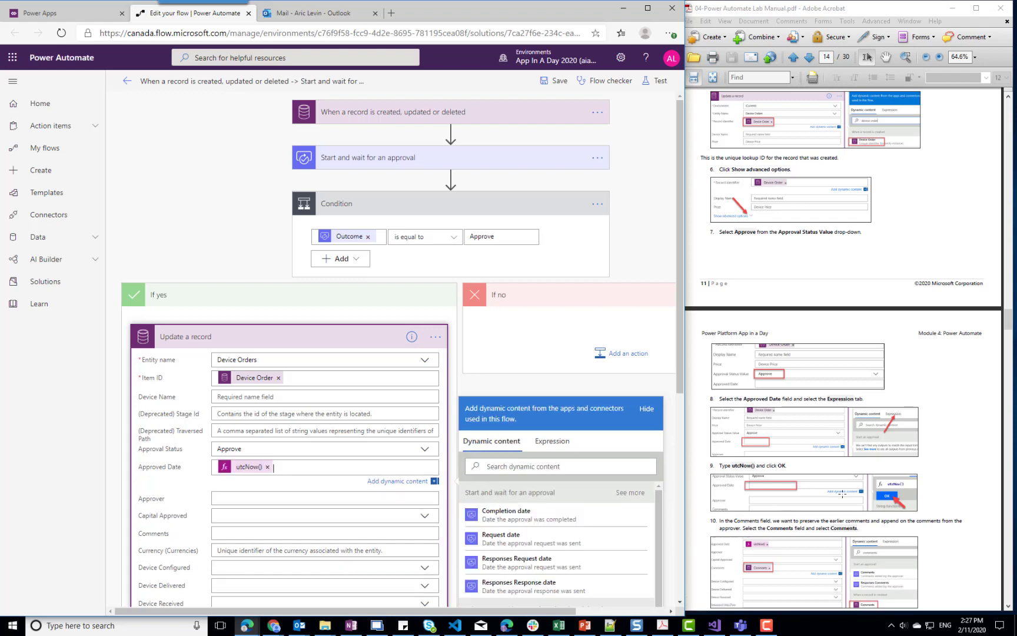
Insert the Comments dynamic value from the record trigger into the Comments field of the update action.
scroll(842, 495, down, 3)
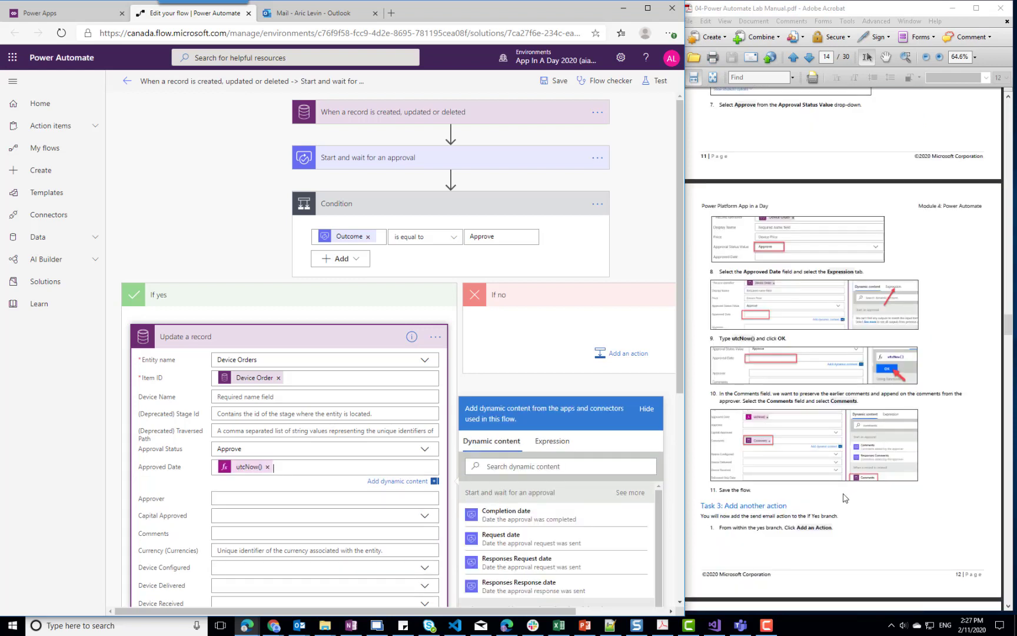
click(352, 470)
click(327, 535)
scroll(612, 536, down, 6)
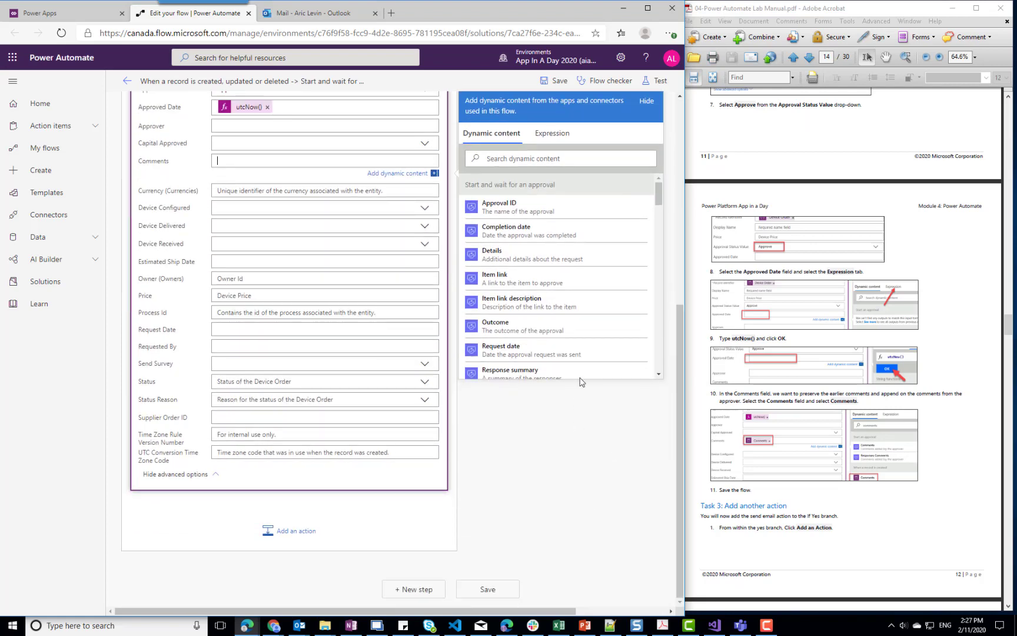
scroll(661, 345, down, 5)
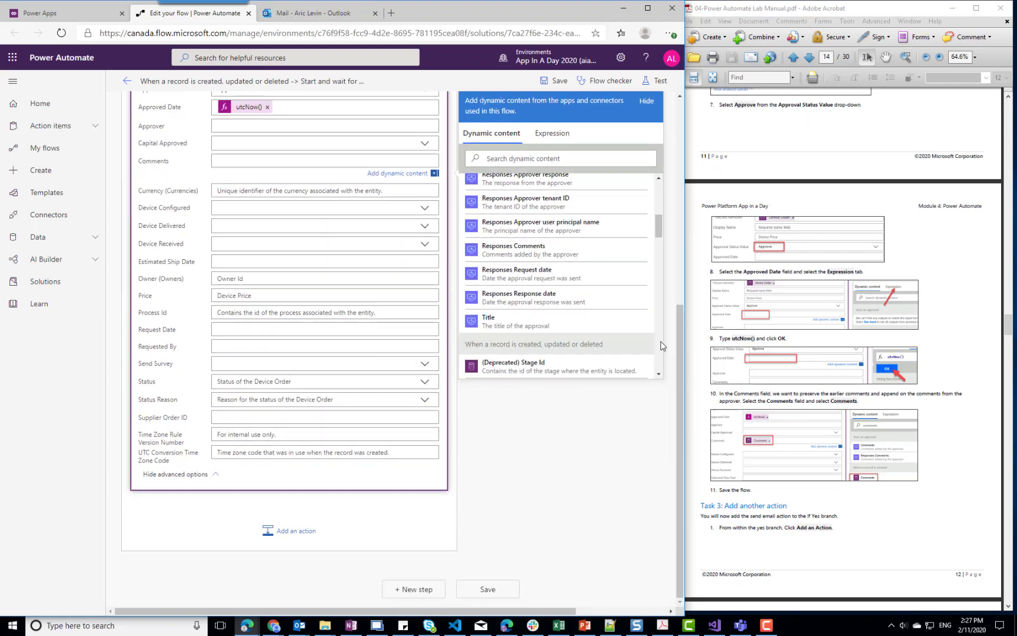
scroll(662, 346, down, 3)
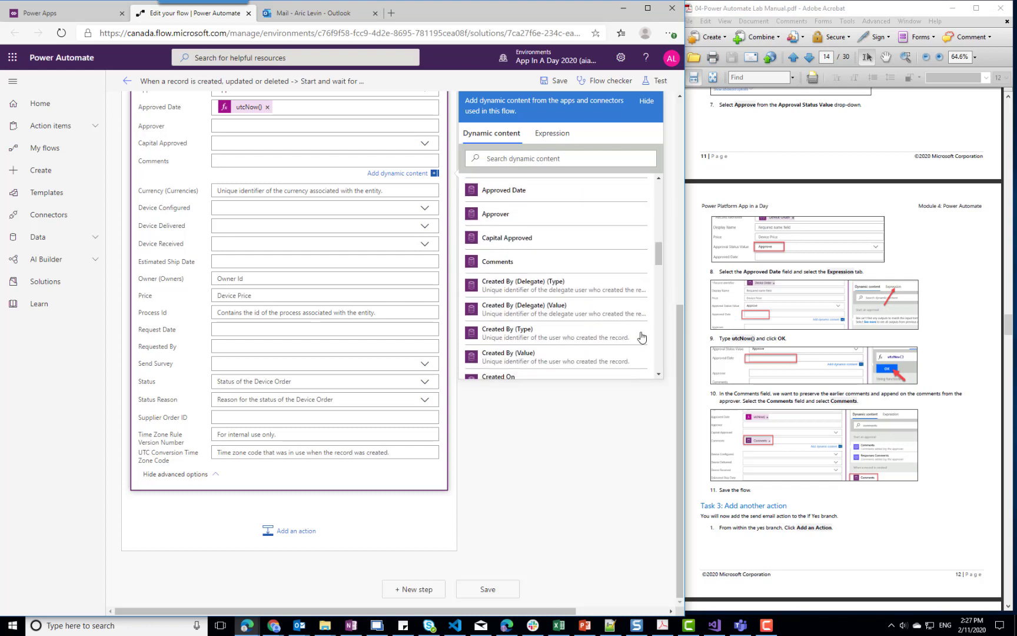
click(526, 265)
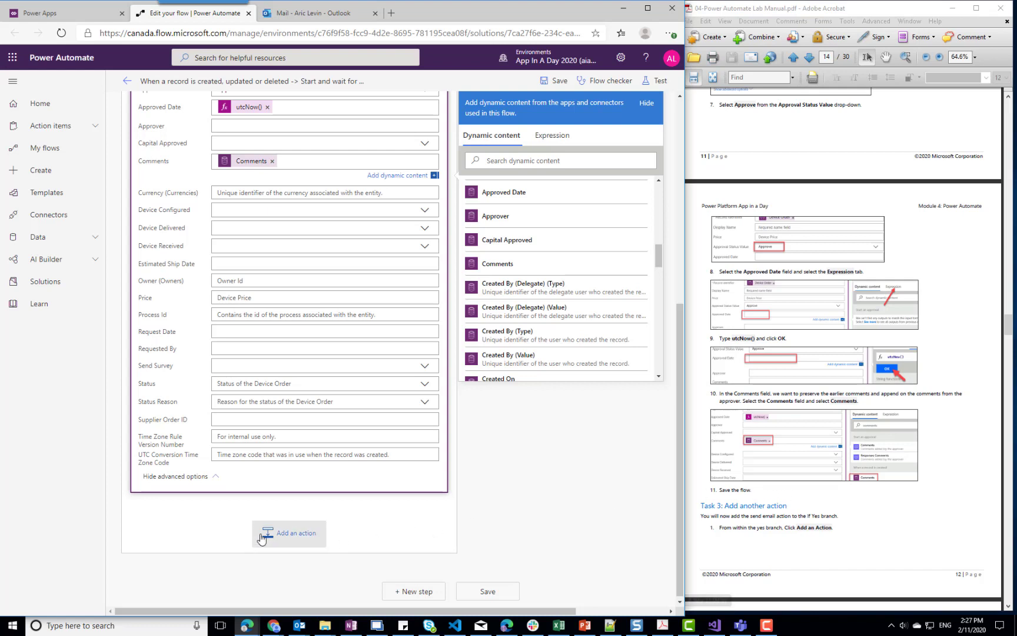
Add the Office 365 Outlook Send an email (V2) action after the record update in the If yes branch and sign in to its connection.
click(295, 536)
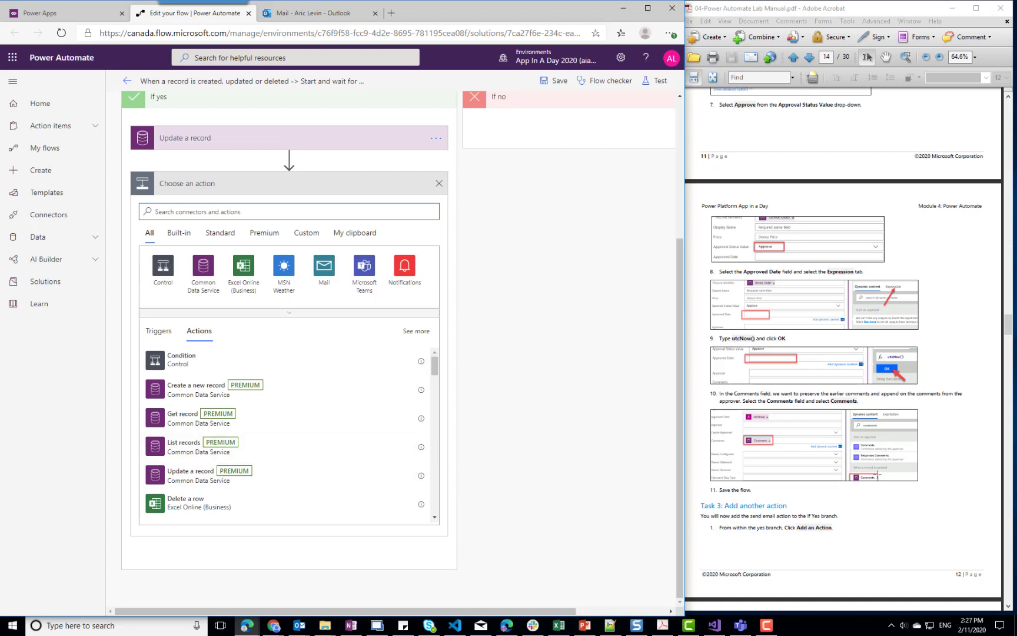
scroll(892, 496, down, 2)
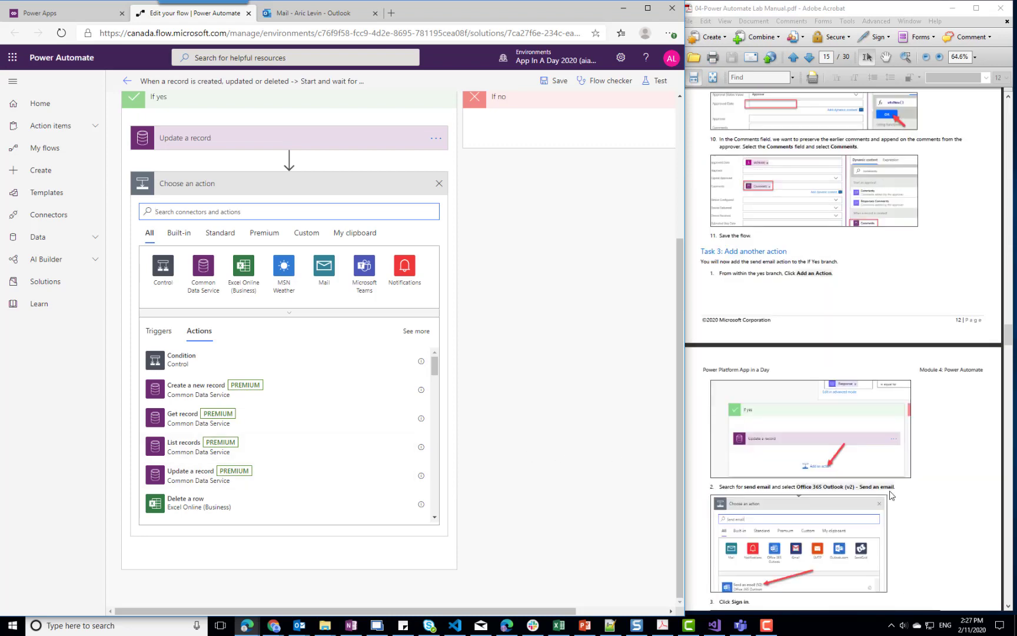
scroll(892, 496, down, 2)
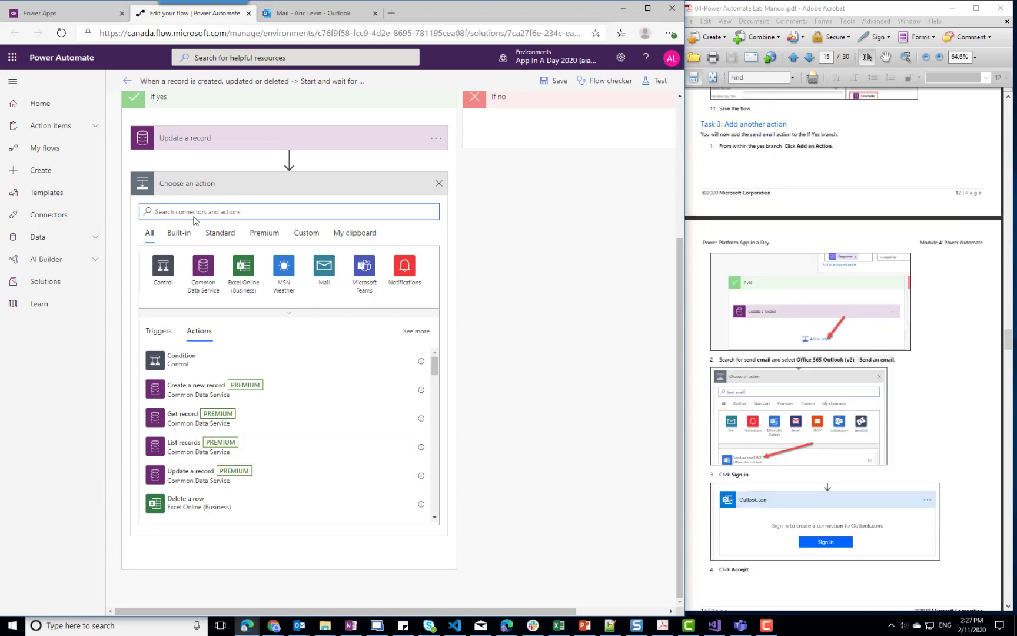
text(send)
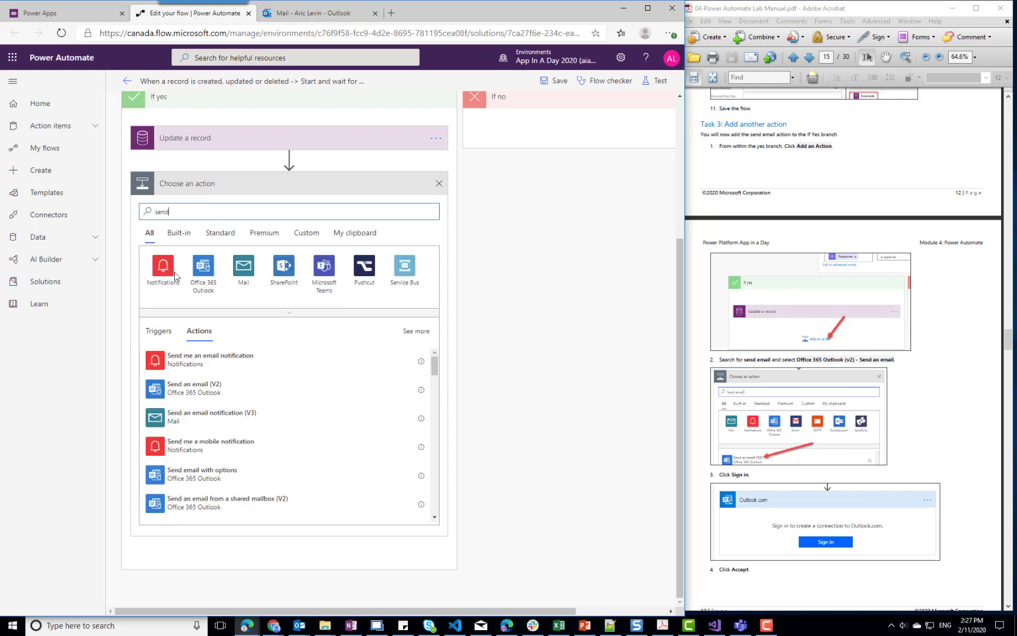
click(192, 389)
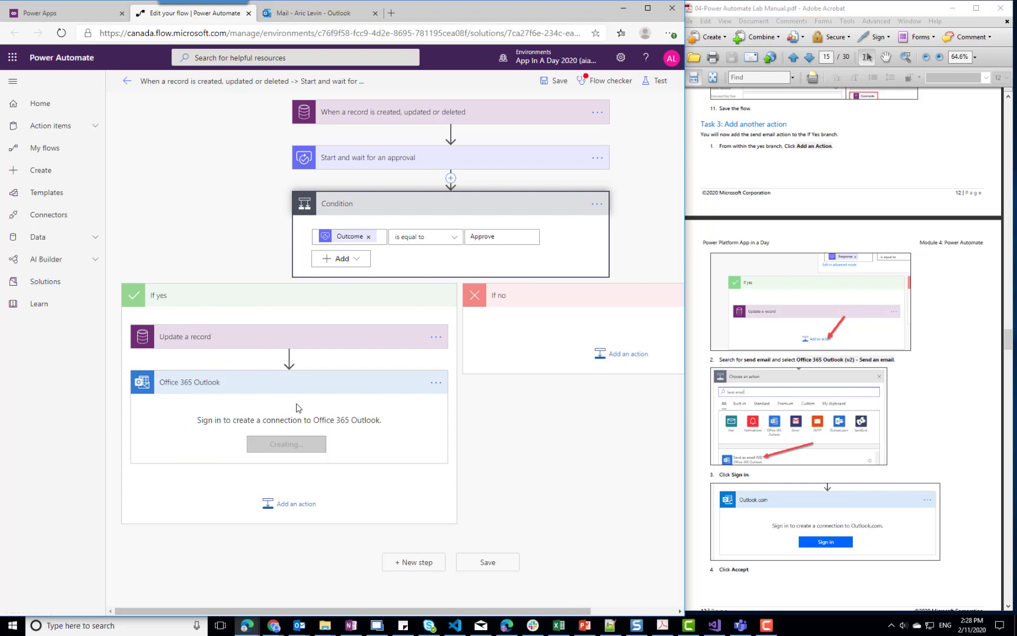
click(256, 451)
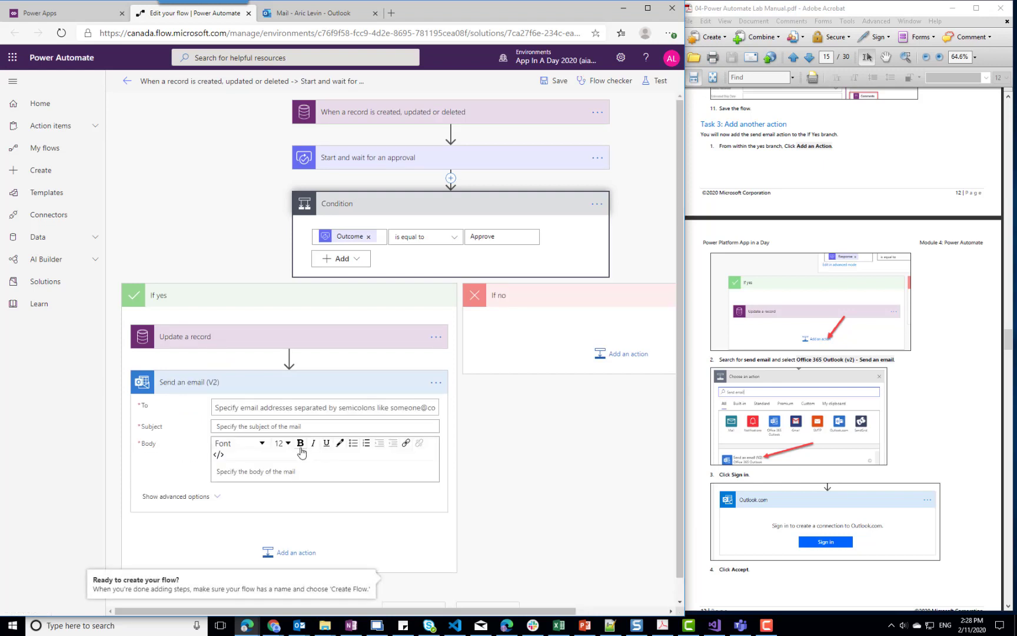
Set the email action's To field to the Requested By dynamic value from the record trigger.
click(322, 407)
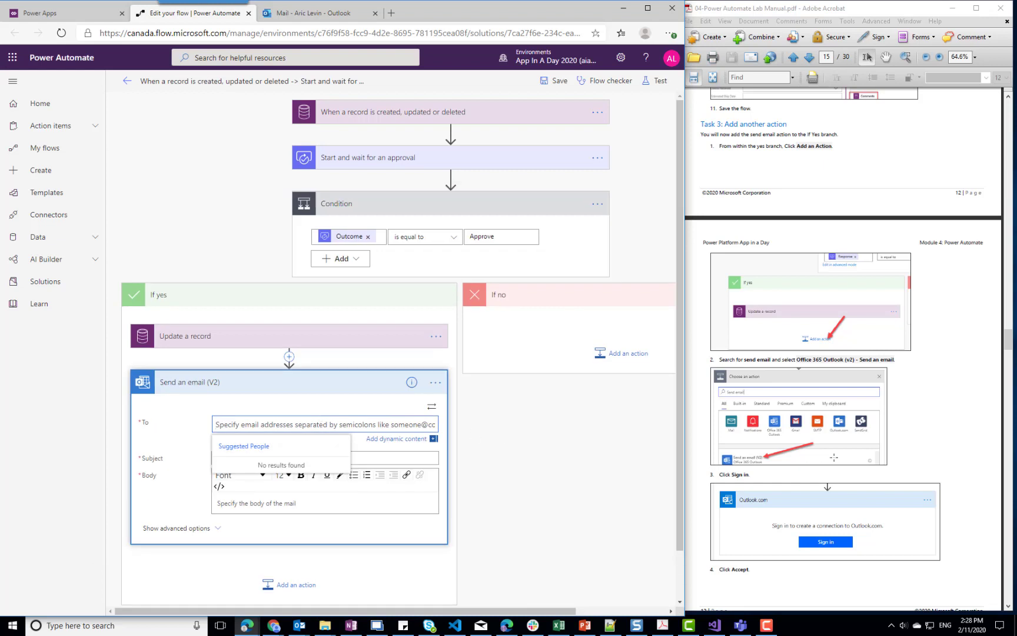
scroll(833, 457, down, 6)
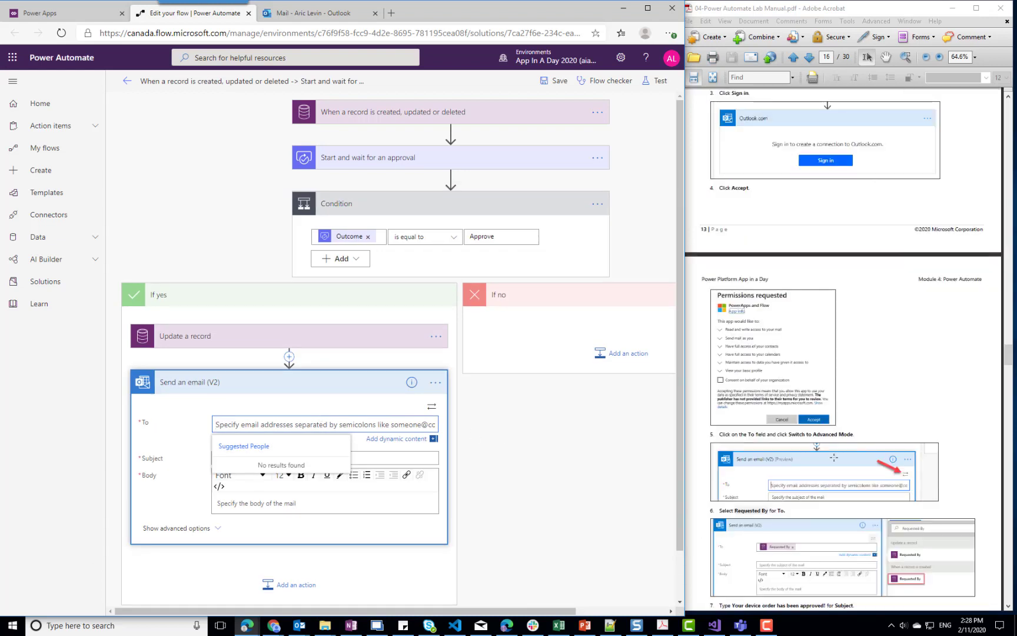
scroll(834, 458, down, 3)
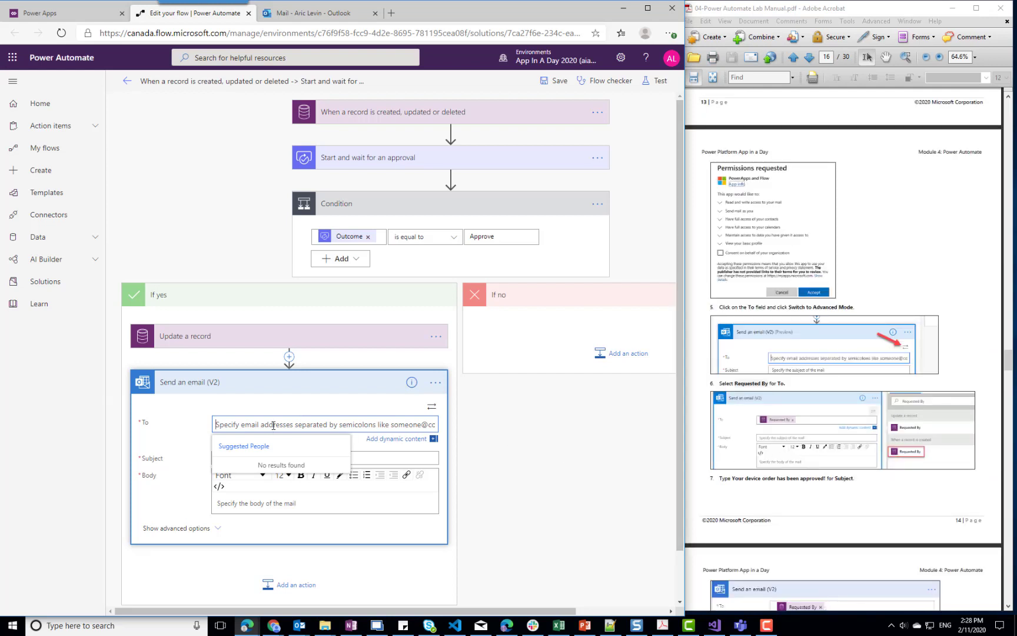
click(417, 439)
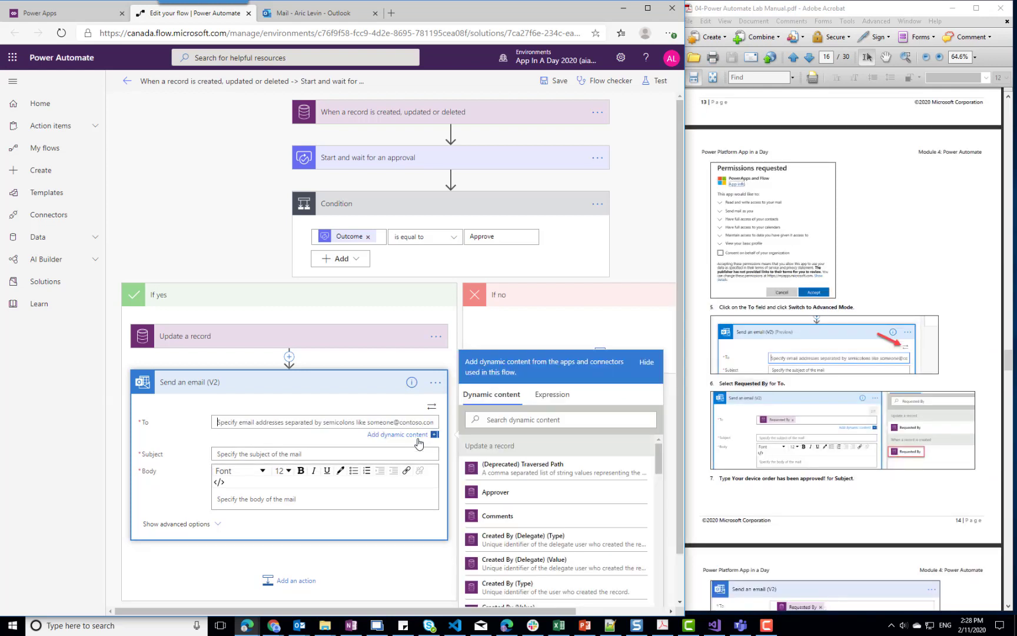
scroll(559, 478, down, 10)
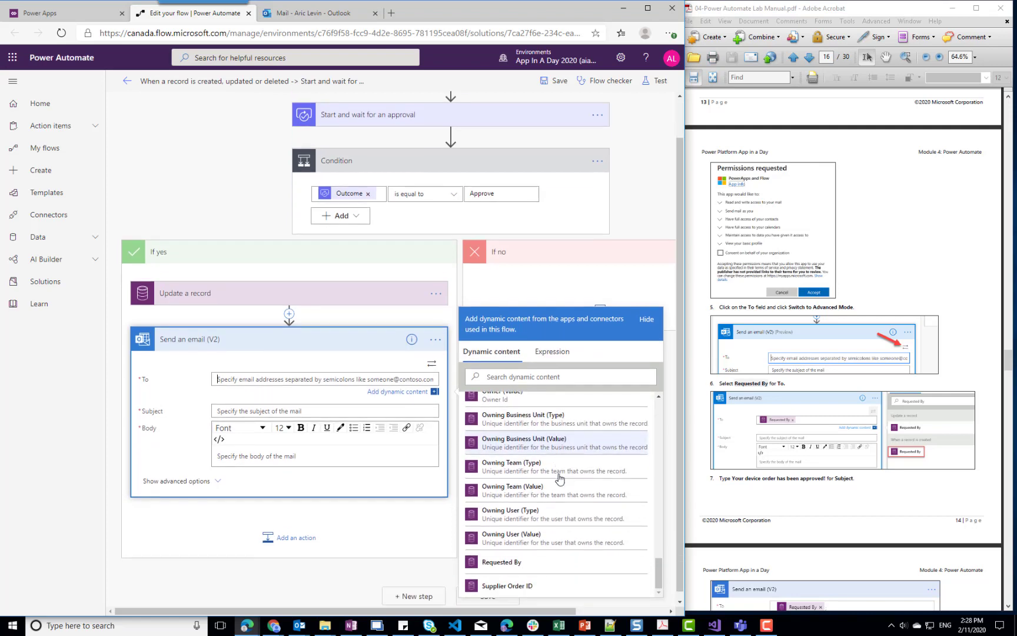
click(530, 556)
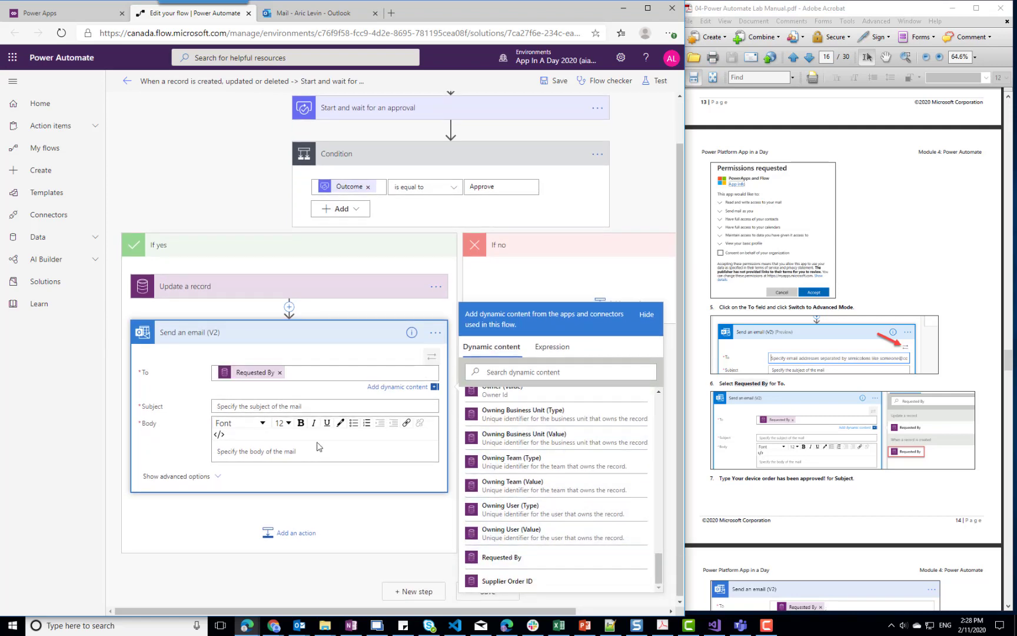
Set the email's subject to "Your device order has been approved.".
click(296, 406)
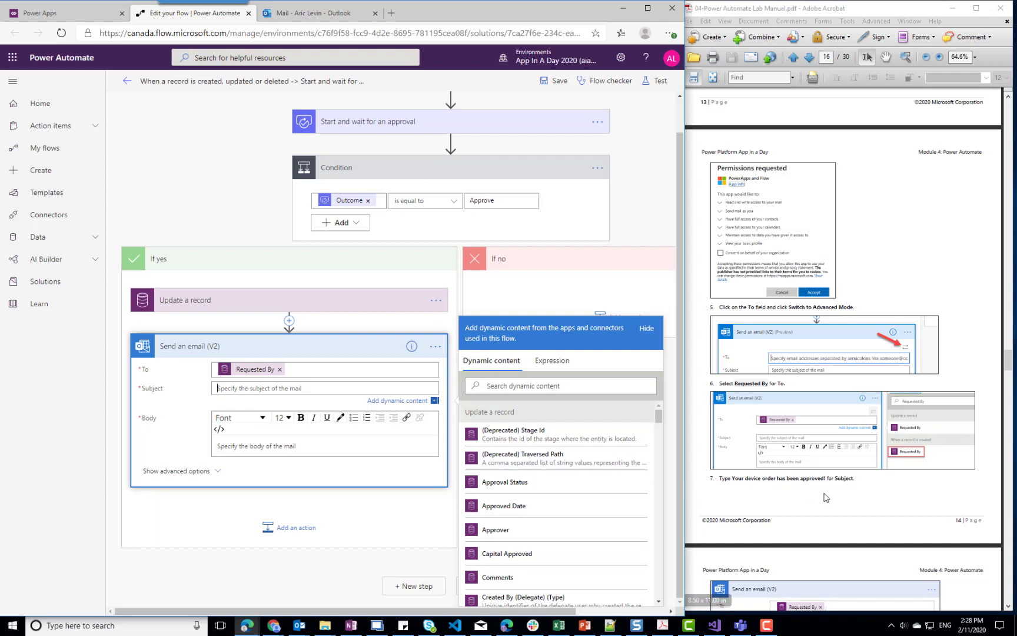
scroll(825, 498, down, 3)
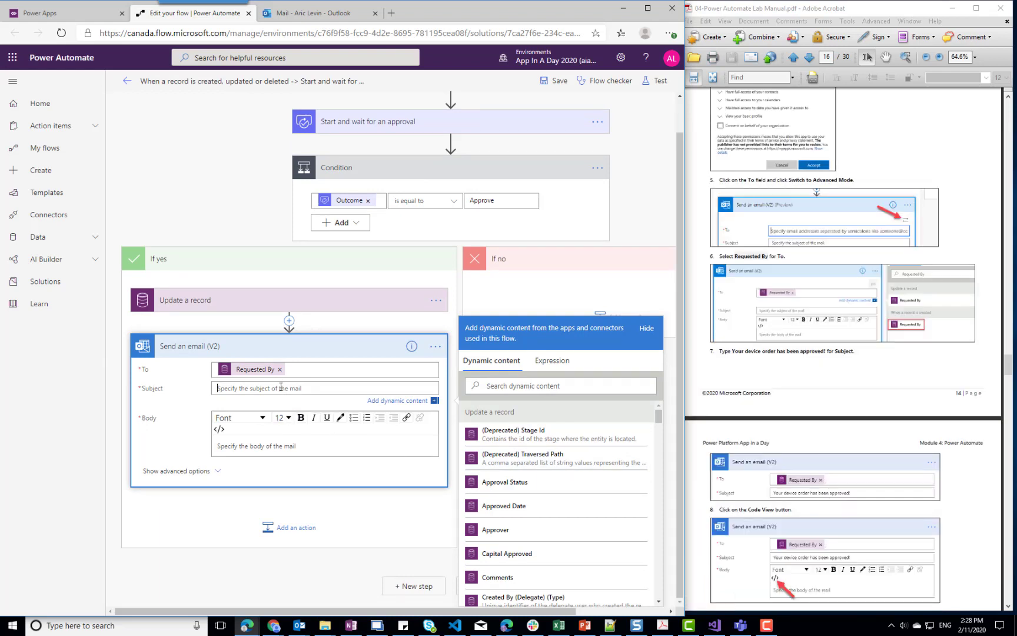
text(Your device order has been approved)
Write the email body's first line as "Your device has been approved" plus the update action's Device Name value in <b> tags, ending with <br />.
click(262, 445)
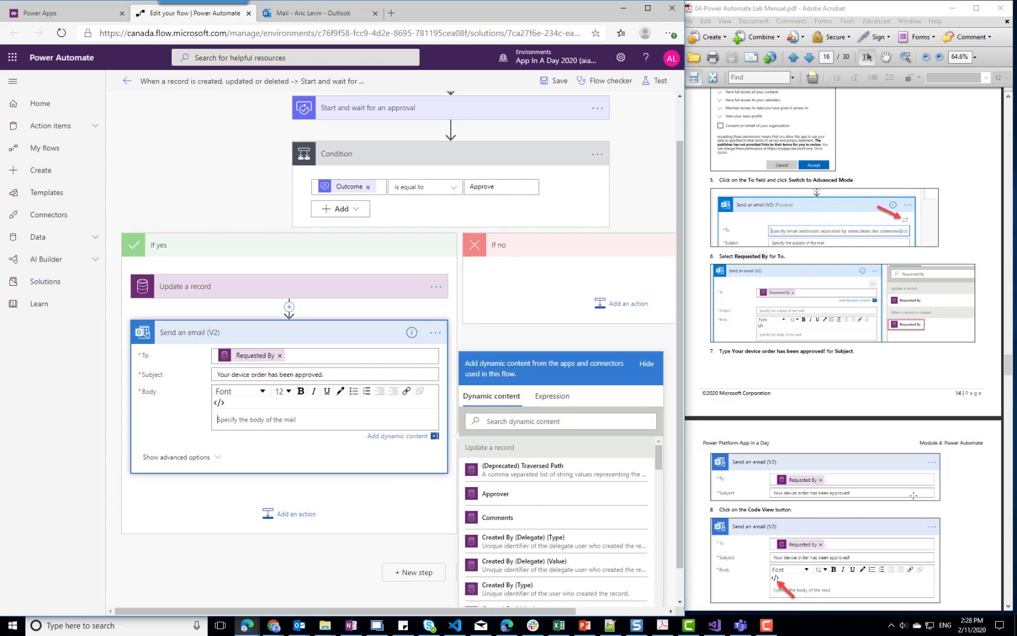
scroll(913, 495, down, 3)
scroll(913, 496, down, 3)
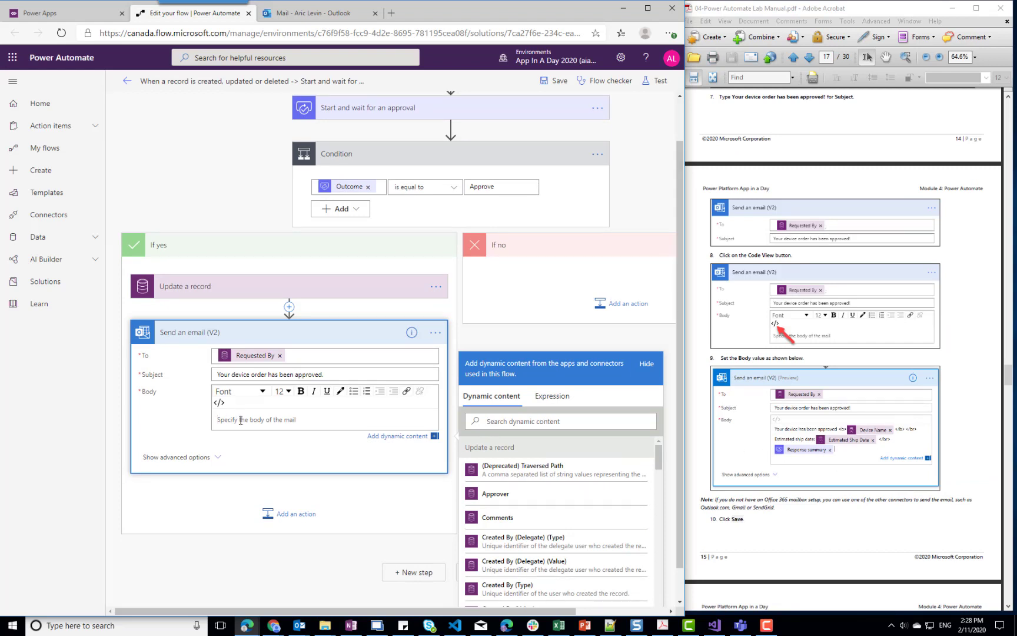
text(Your device has been approv)
text(ed <b>)
scroll(515, 548, down, 3)
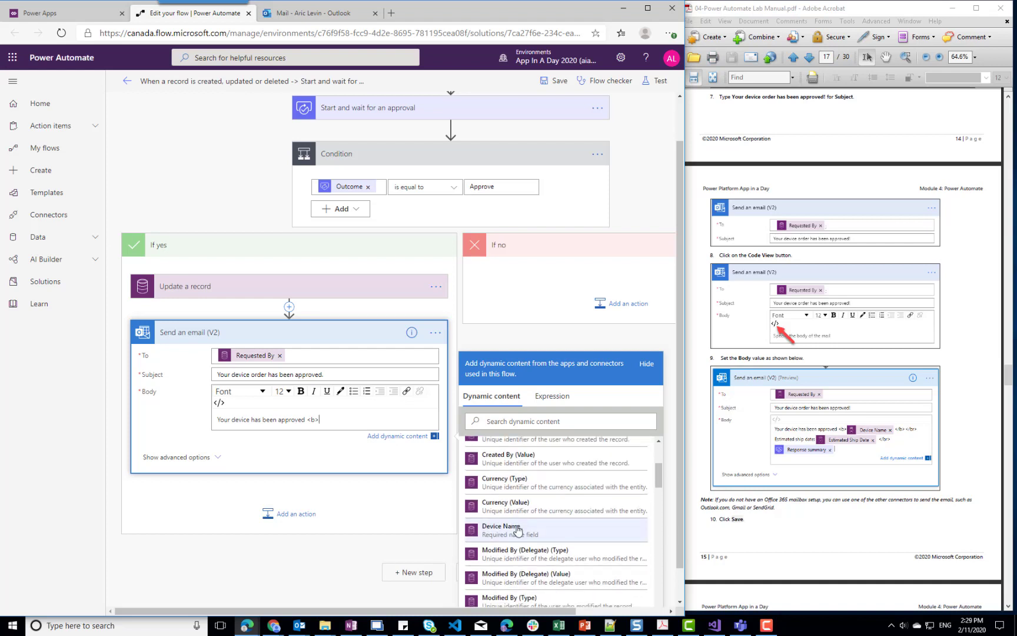
click(517, 529)
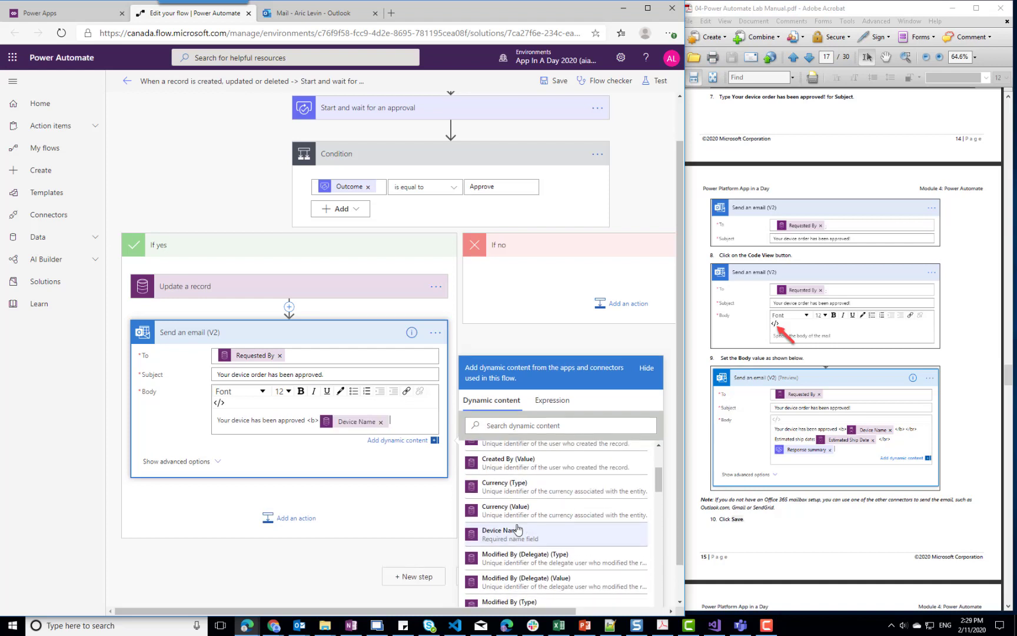
text(</b>)
text(<br />)
key(Return)
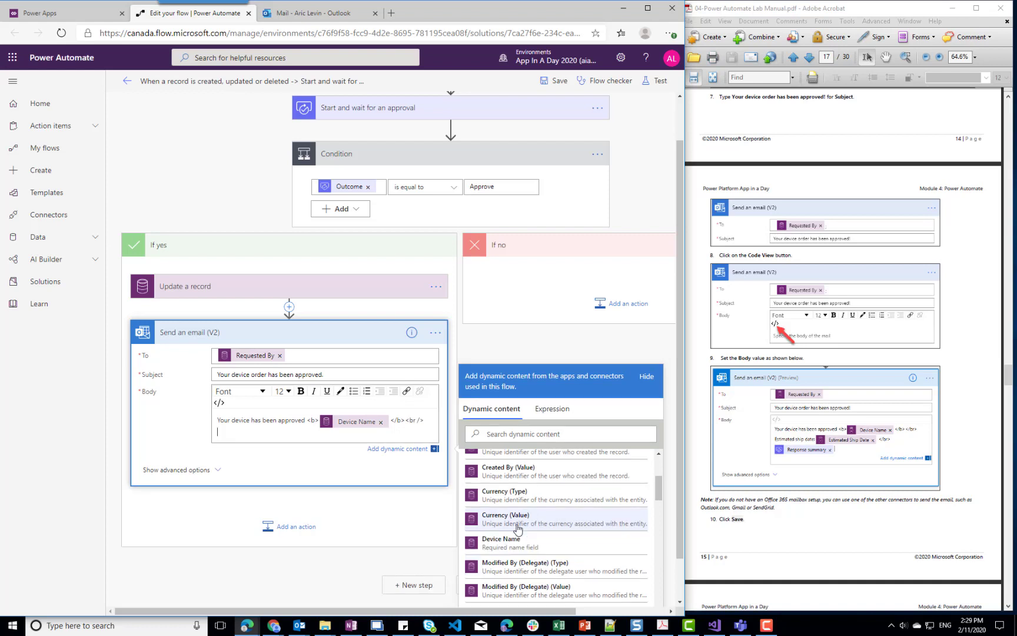
Begin the second line of the email body with the label "Estimated Ship Date:".
text(Estimated)
text( Sho)
text(p Date:)
Insert the record trigger's Estimated Ship Date dynamic value after the label and end the line with <br />.
scroll(544, 535, down, 3)
scroll(553, 536, up, 5)
scroll(553, 536, up, 1)
scroll(553, 536, down, 3)
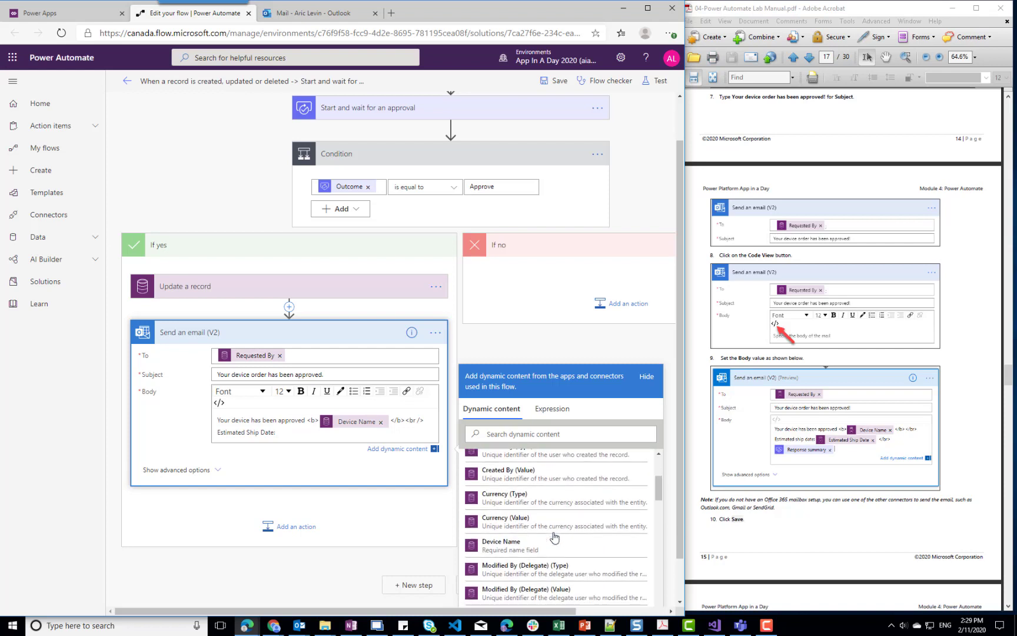
scroll(552, 534, down, 10)
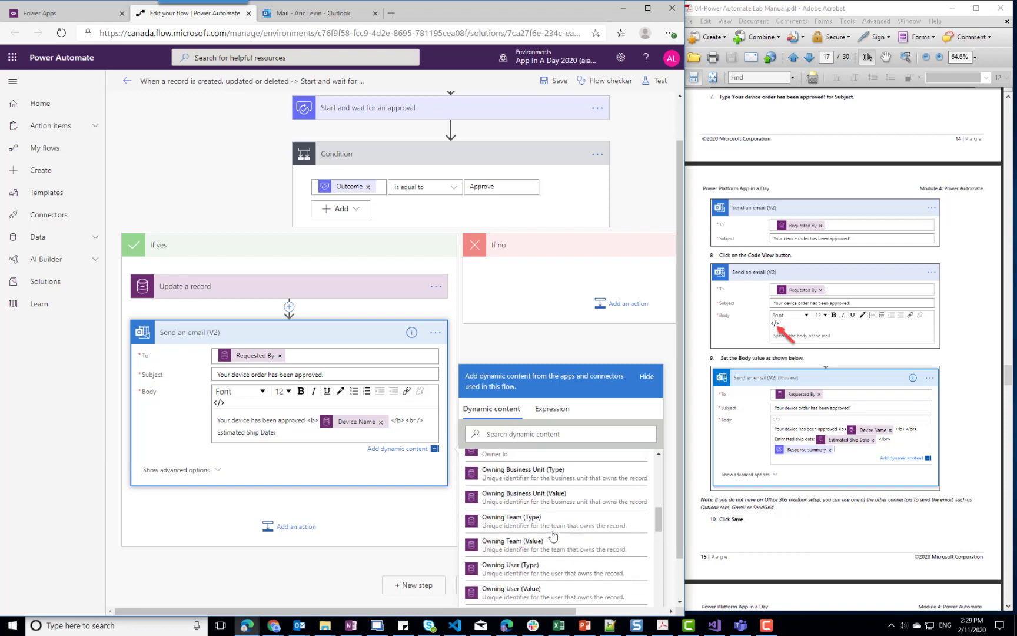
scroll(552, 534, up, 10)
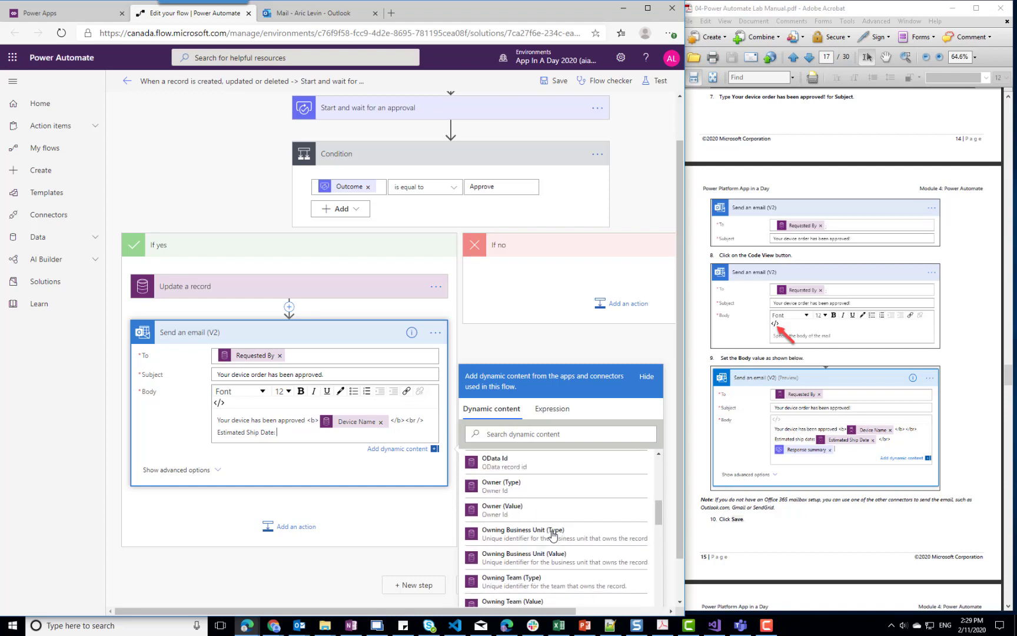
scroll(552, 534, up, 5)
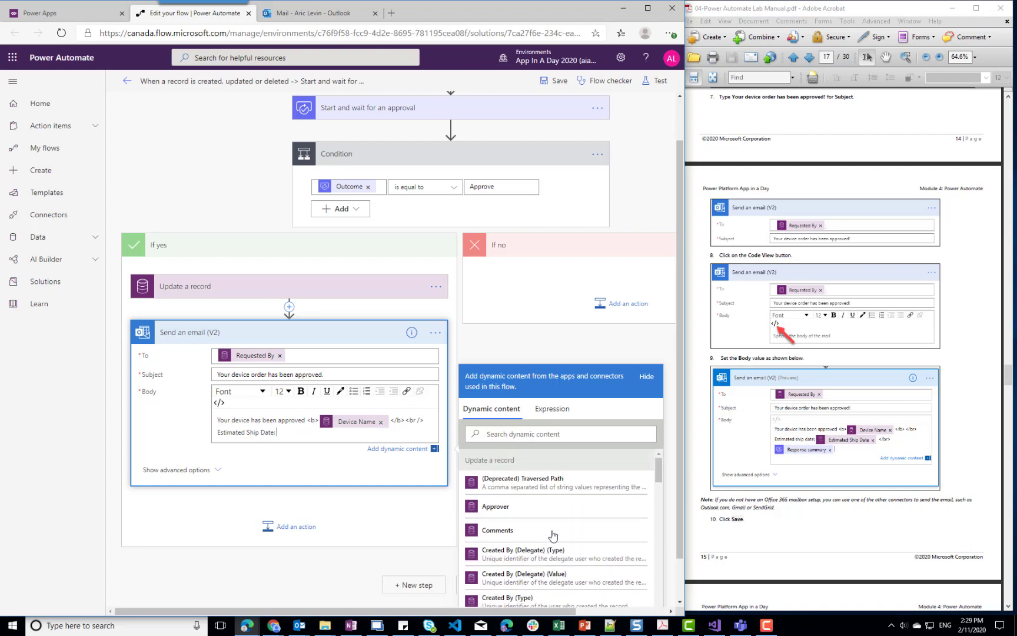
click(496, 435)
text(es)
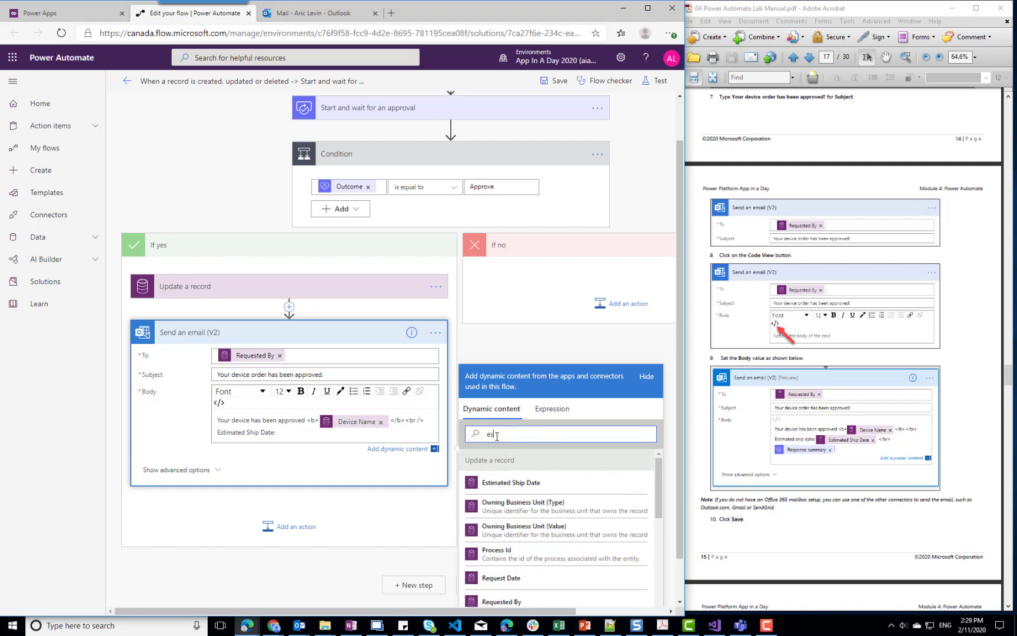
text(ti)
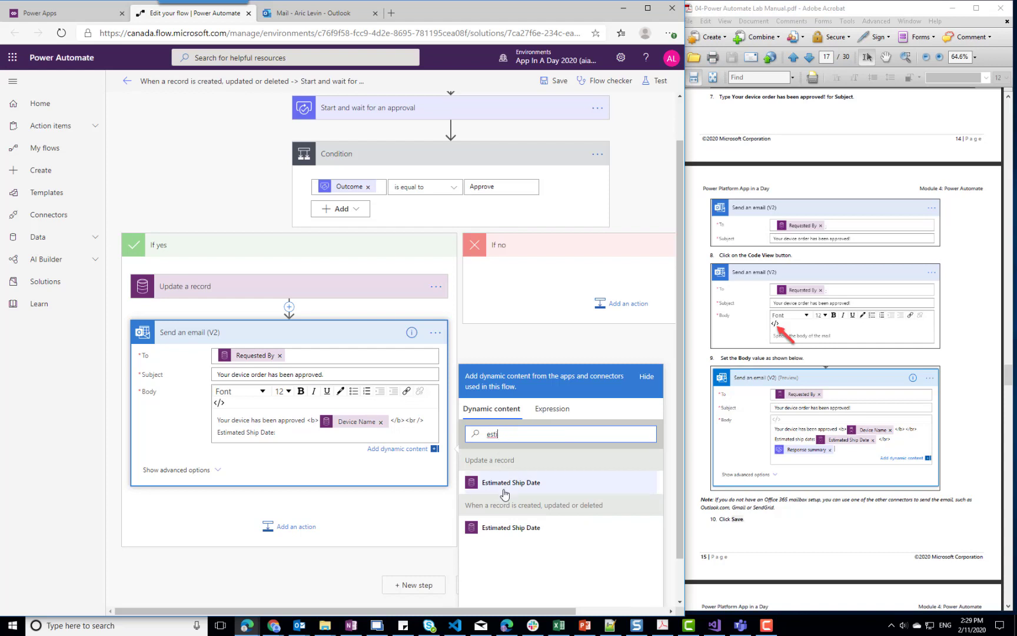
click(505, 527)
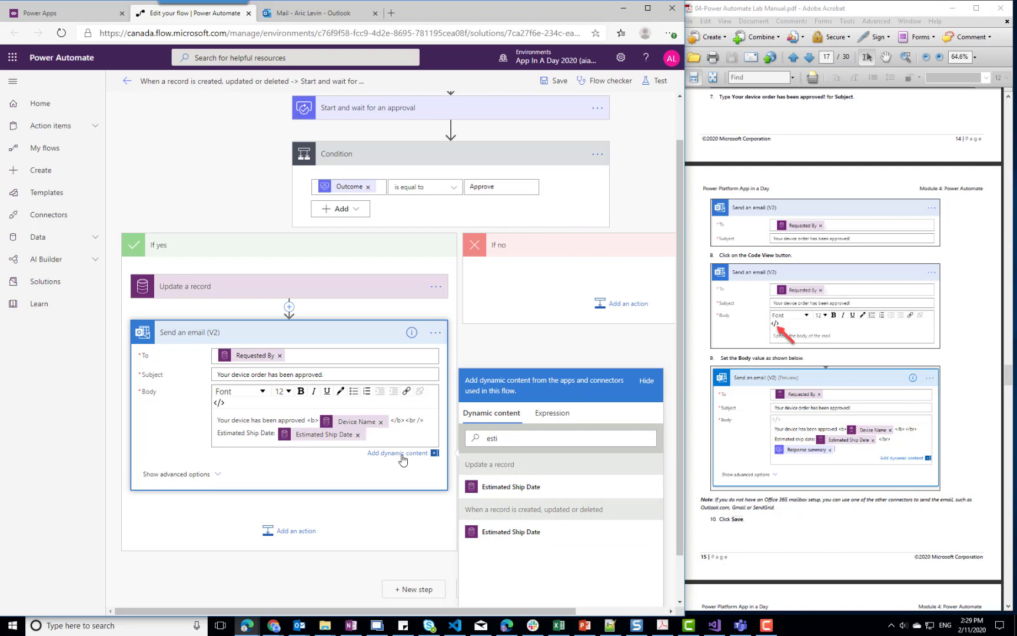
text(<br />)
key(Return)
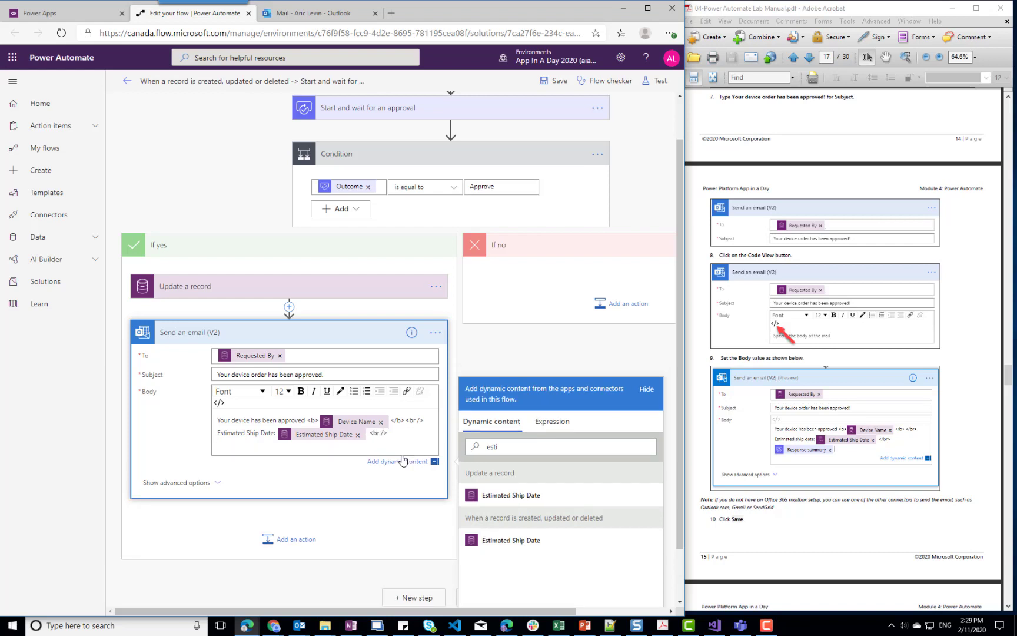
Insert the approval action's Response summary dynamic value on the third line of the email body.
double_click(515, 449)
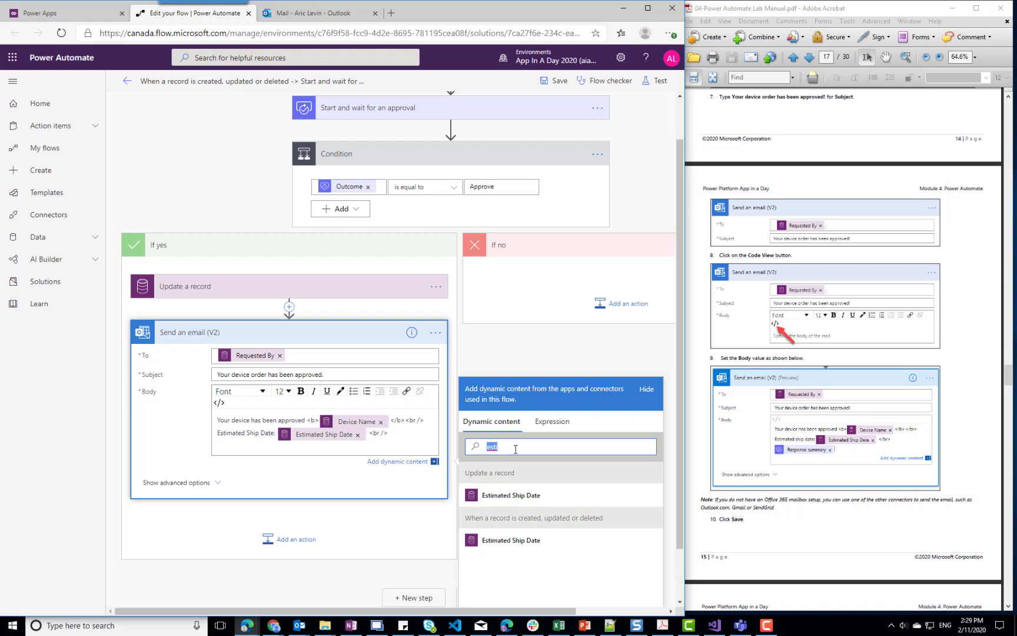
text(\)
key(BackSpace)
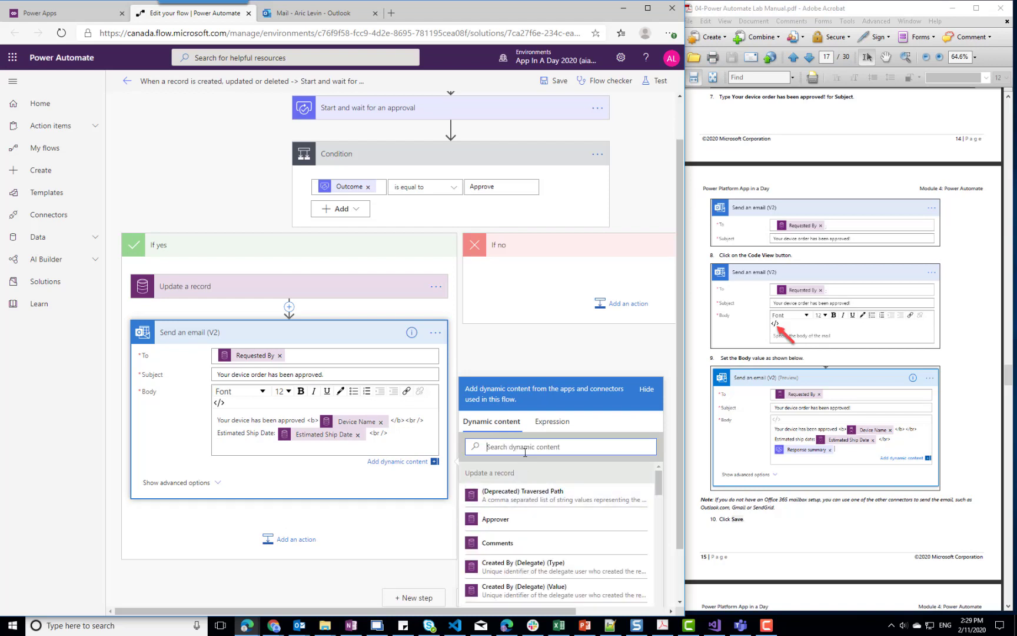
scroll(525, 452, down, 1)
scroll(538, 477, down, 5)
scroll(547, 487, down, 10)
scroll(547, 487, up, 3)
click(539, 556)
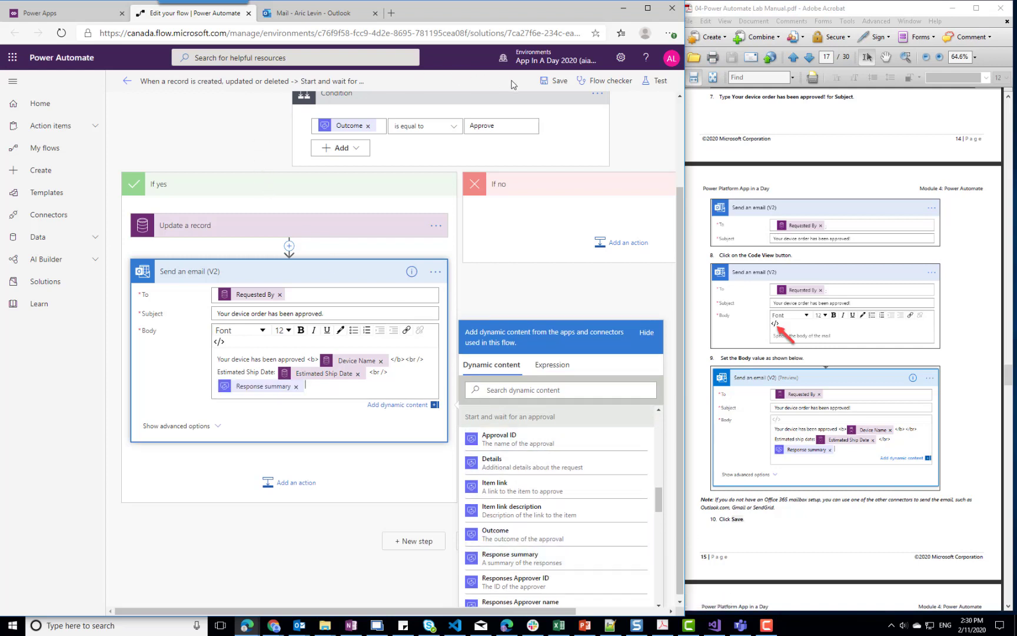
Save the flow and check it for errors and warnings with the Flow checker.
click(556, 81)
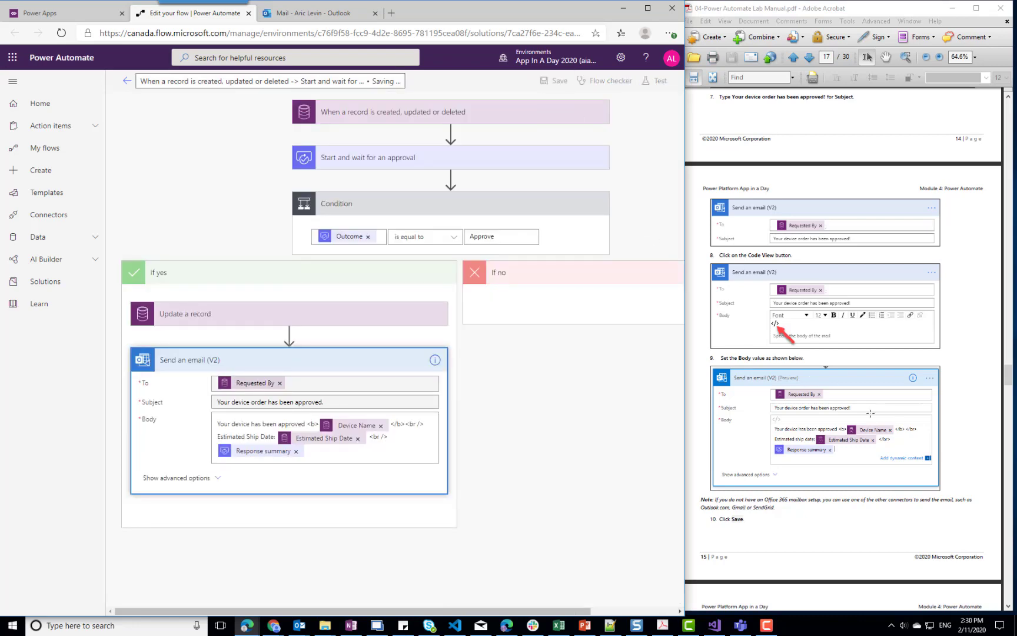
scroll(870, 413, down, 3)
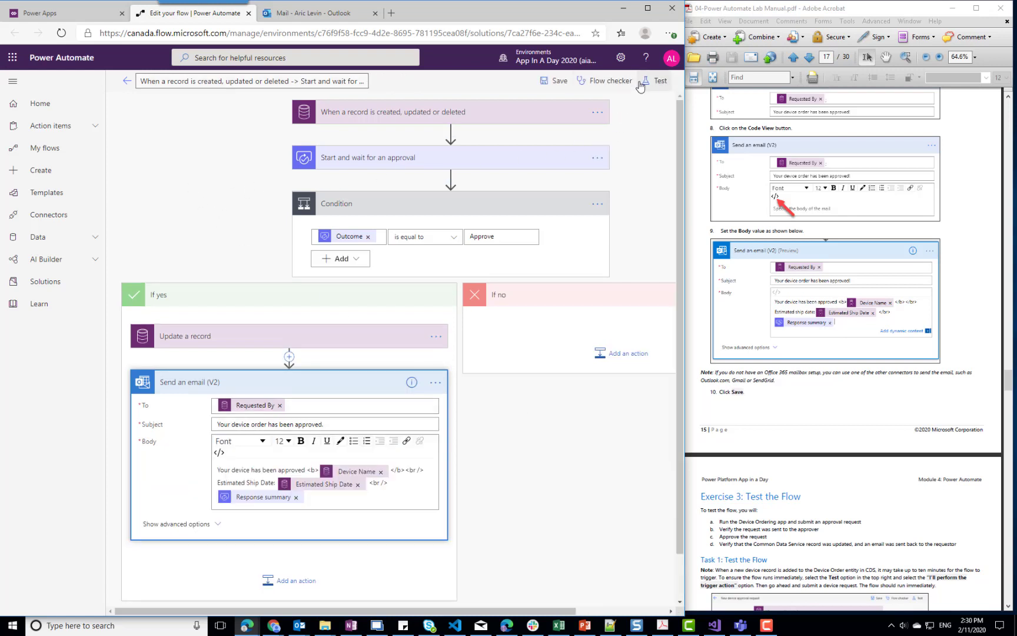
click(599, 84)
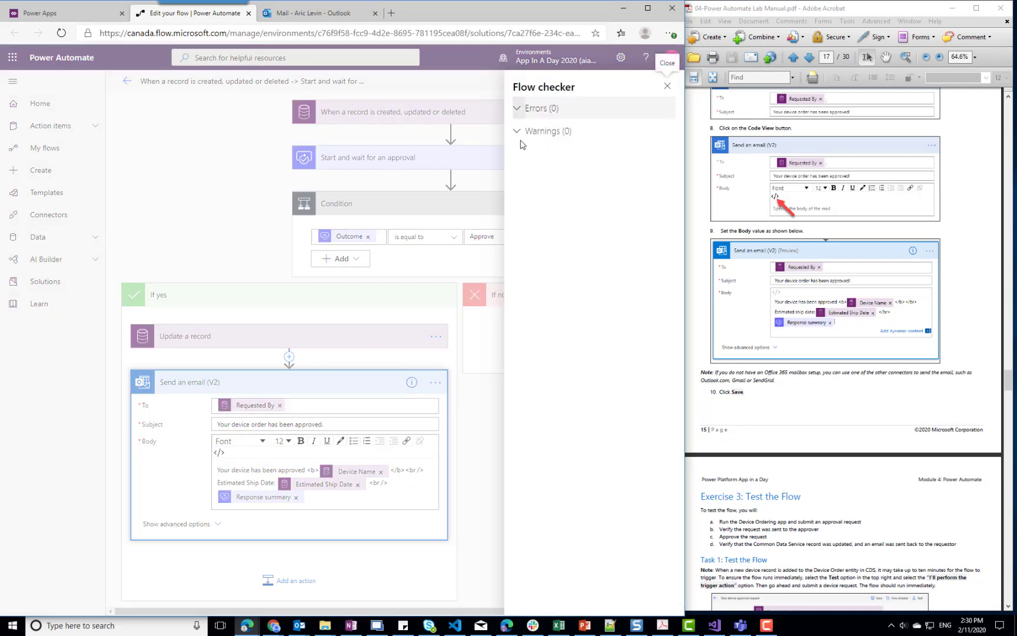
click(668, 87)
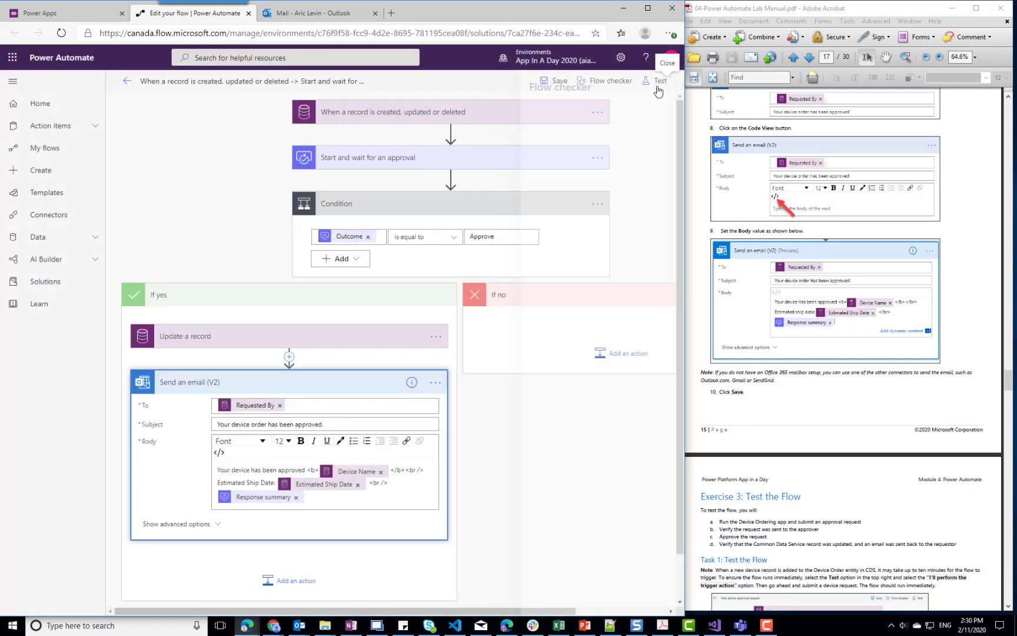
Return to Power Apps, finish the pending new-flow prompt to refresh the solution, and play the Device Ordering App.
click(64, 14)
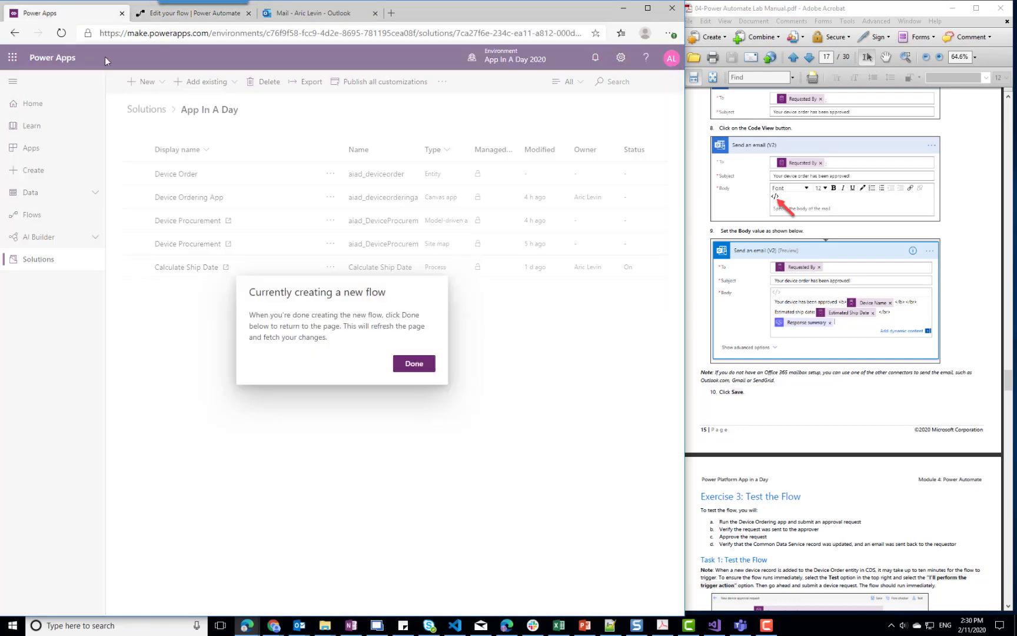
click(414, 363)
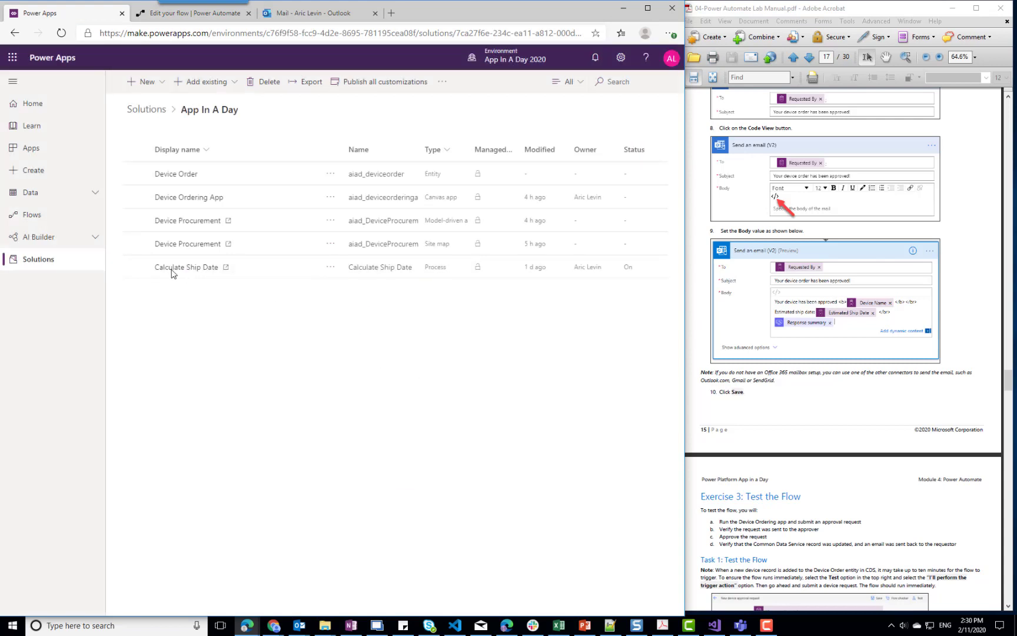
click(189, 197)
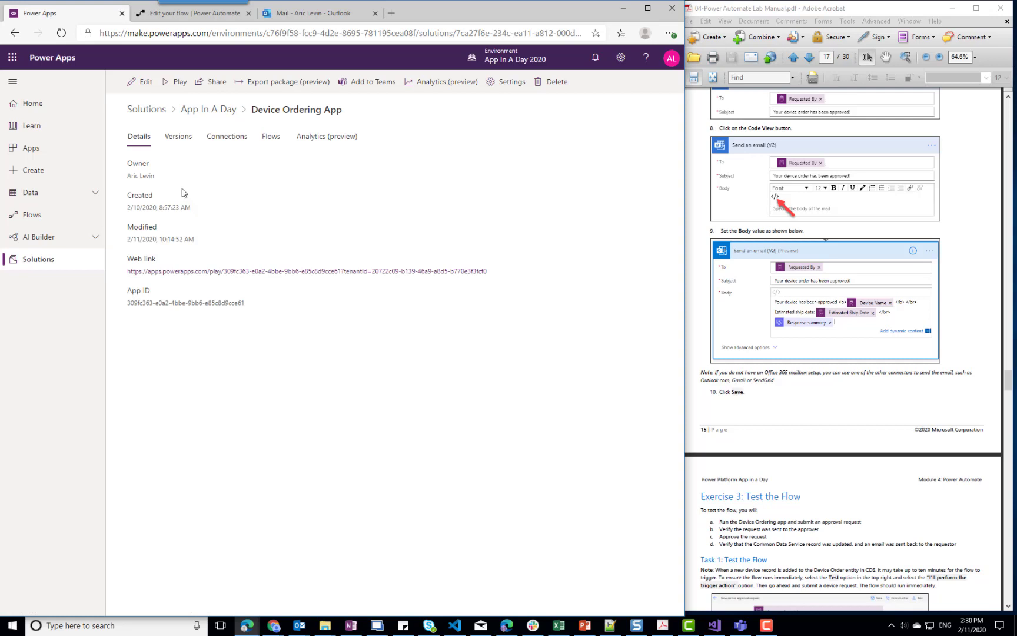
click(179, 82)
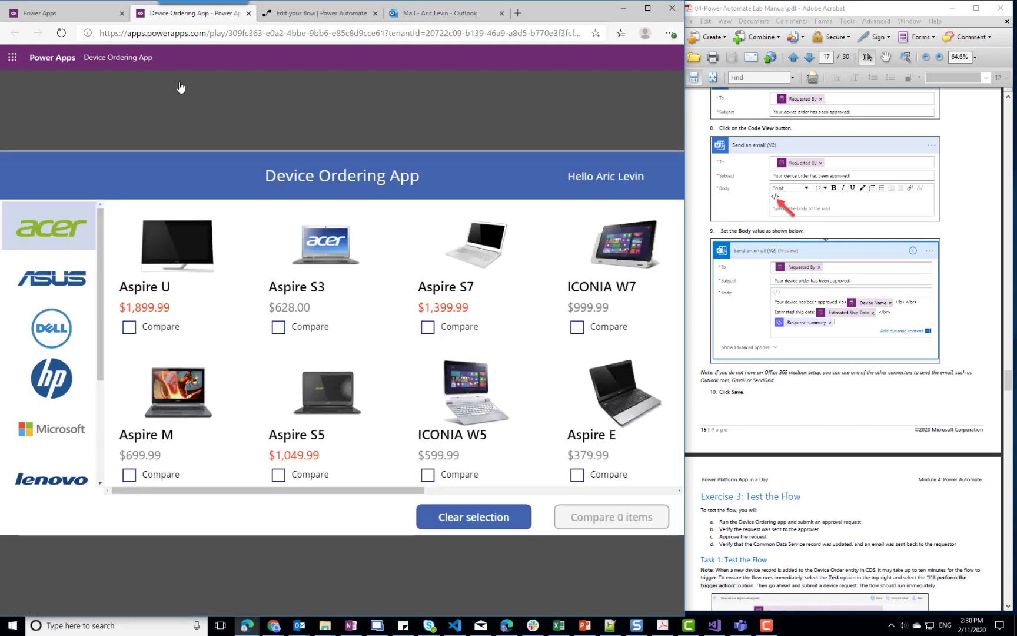
Submit a device request for the Acer Aspire S7 with the comment "Need a new laptop" and acknowledge the submission.
click(428, 329)
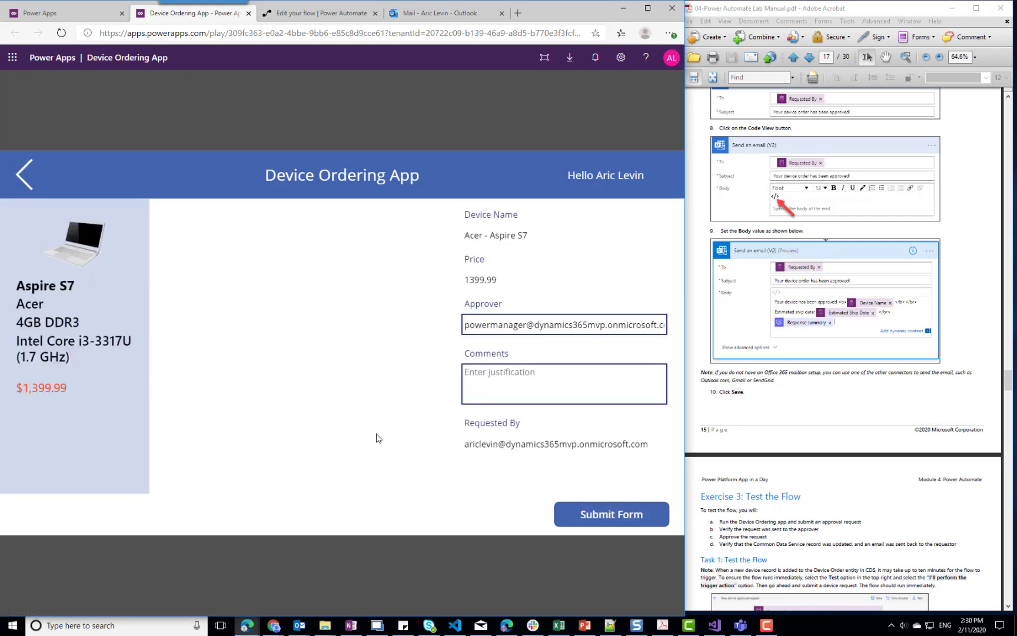
click(522, 382)
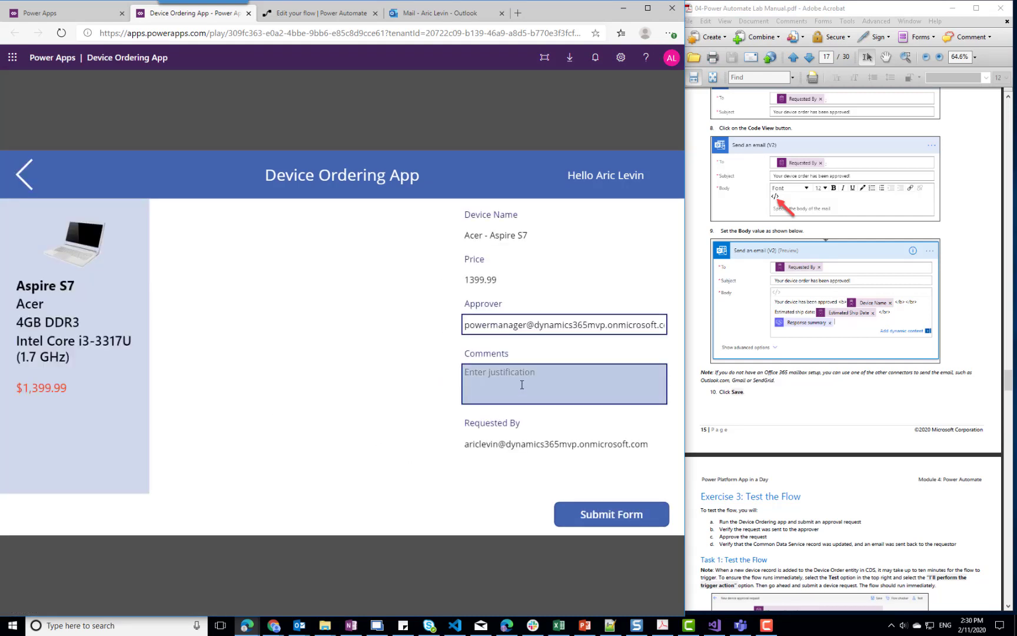
text(Need a )
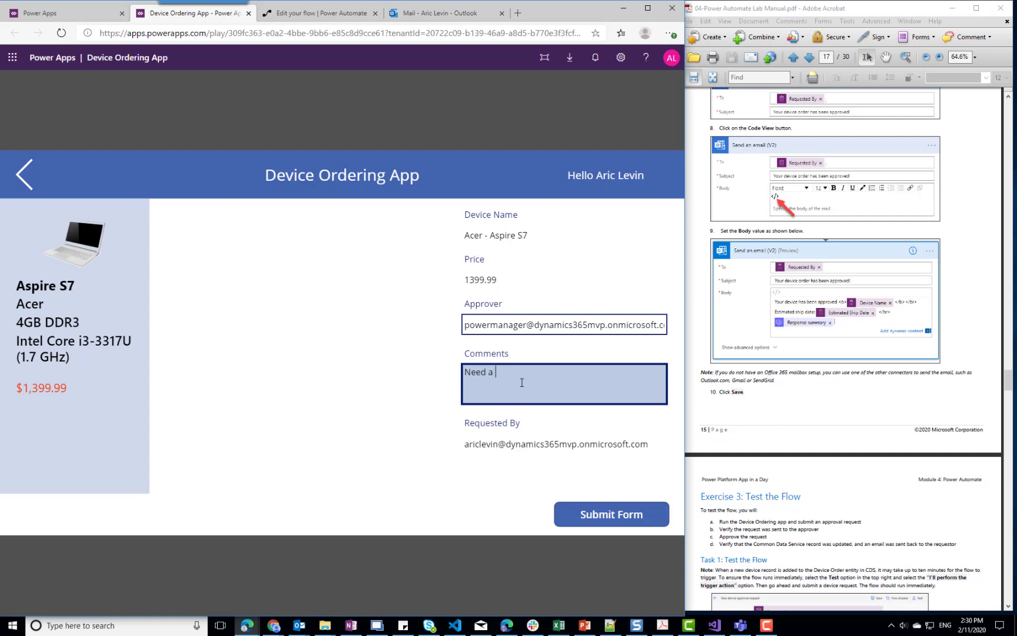
text(new laptop)
click(616, 521)
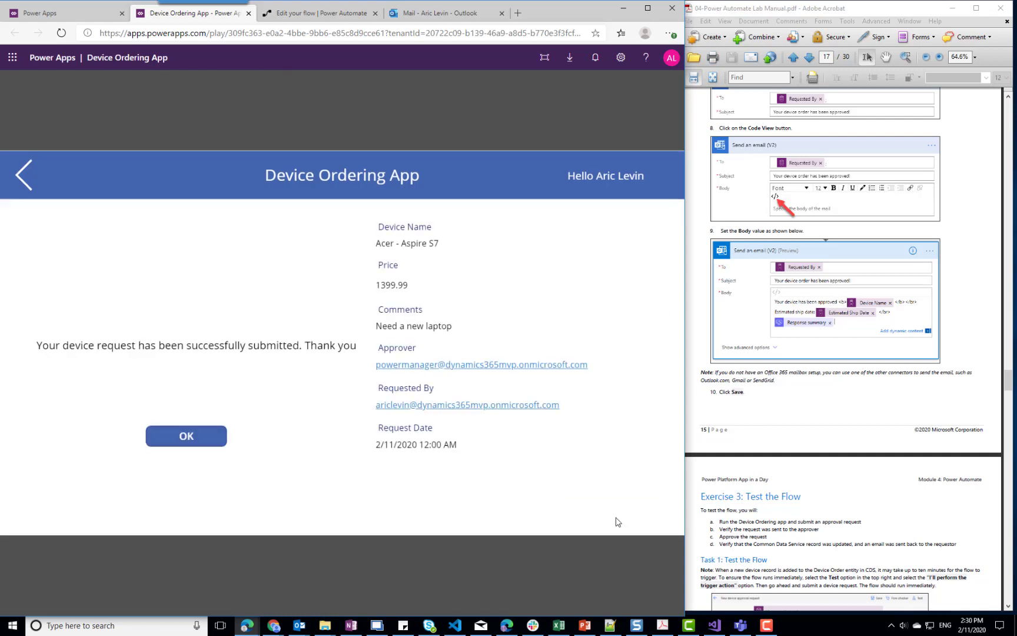
click(203, 439)
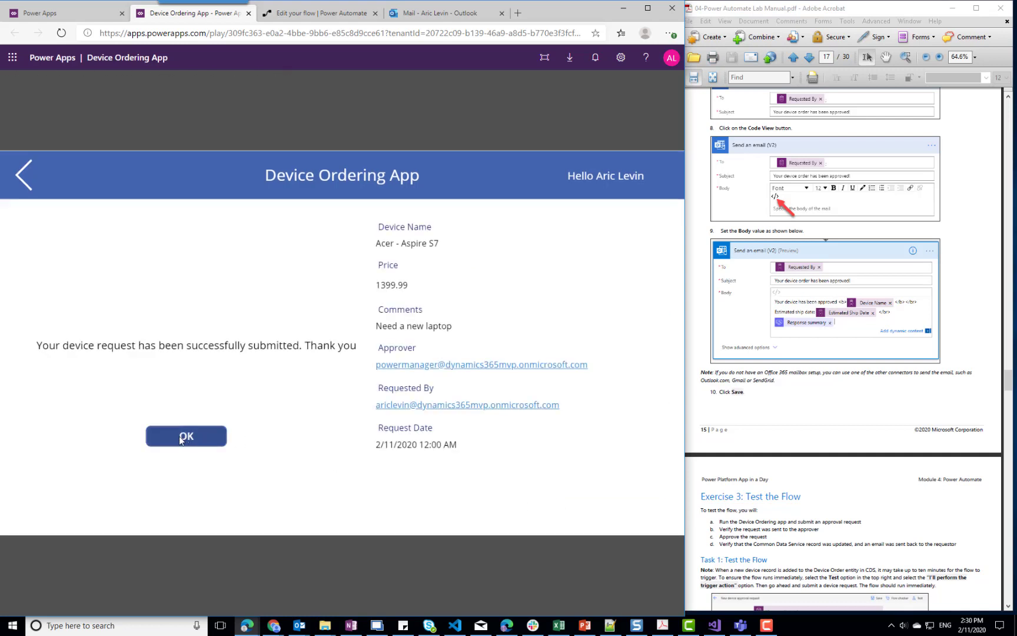
Close the running Device Ordering App and reopen the App In A Day solution to view its components.
scroll(959, 512, down, 10)
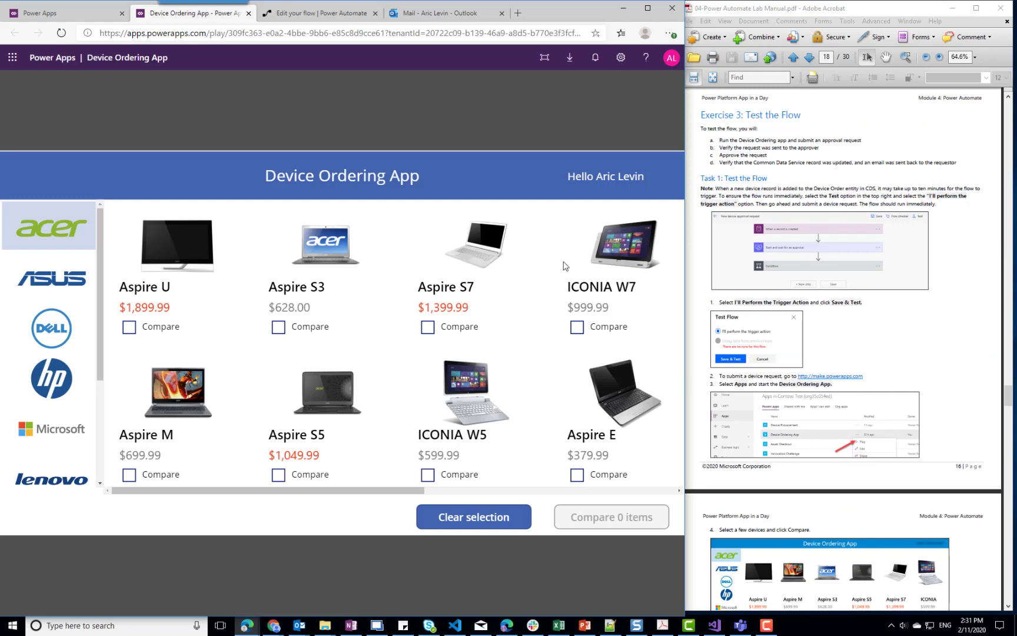
click(248, 13)
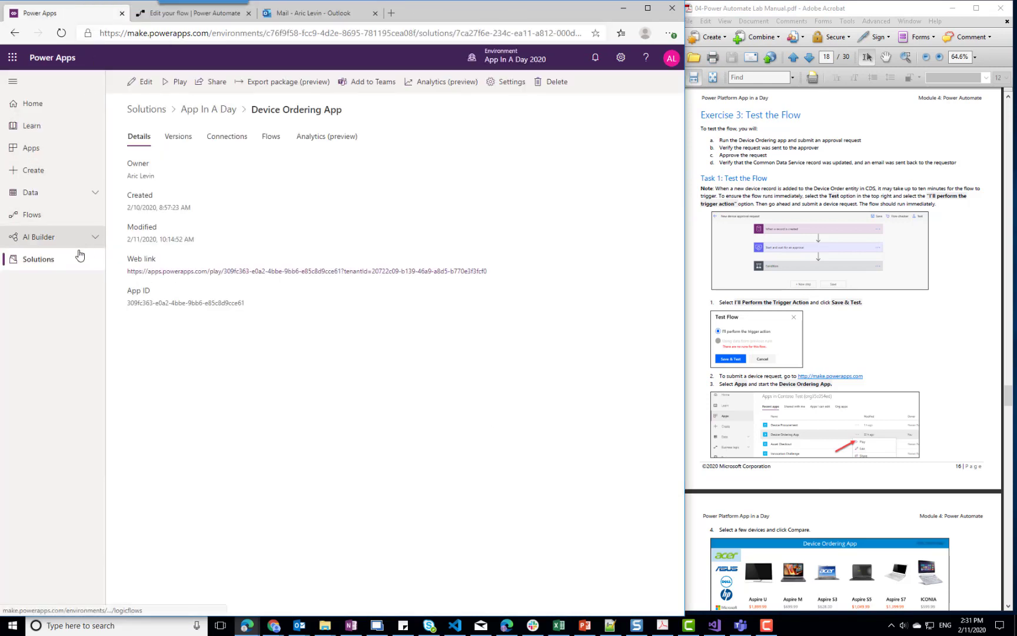
click(40, 262)
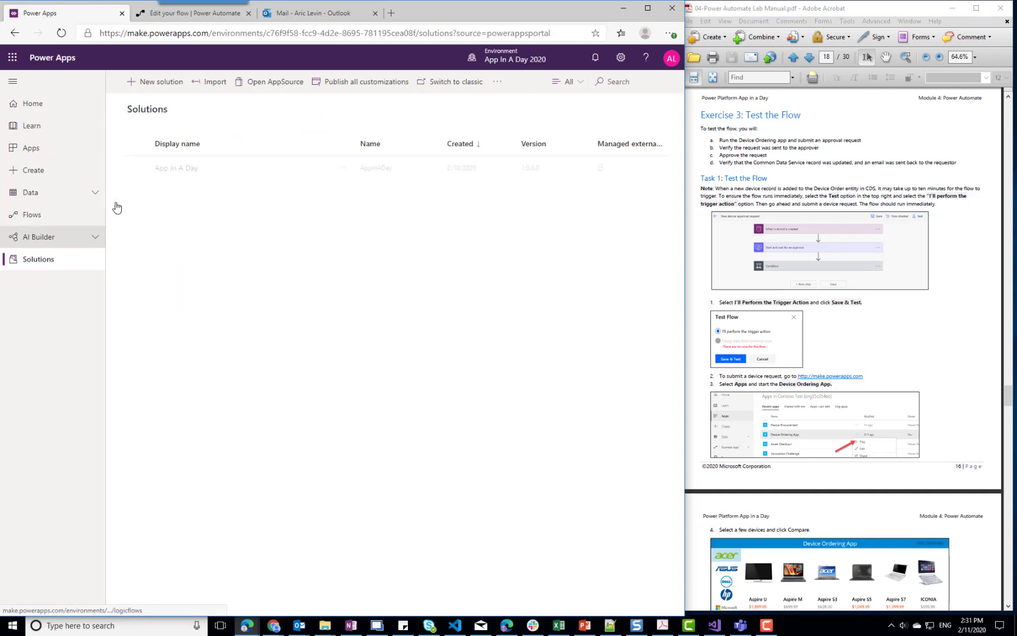
click(179, 170)
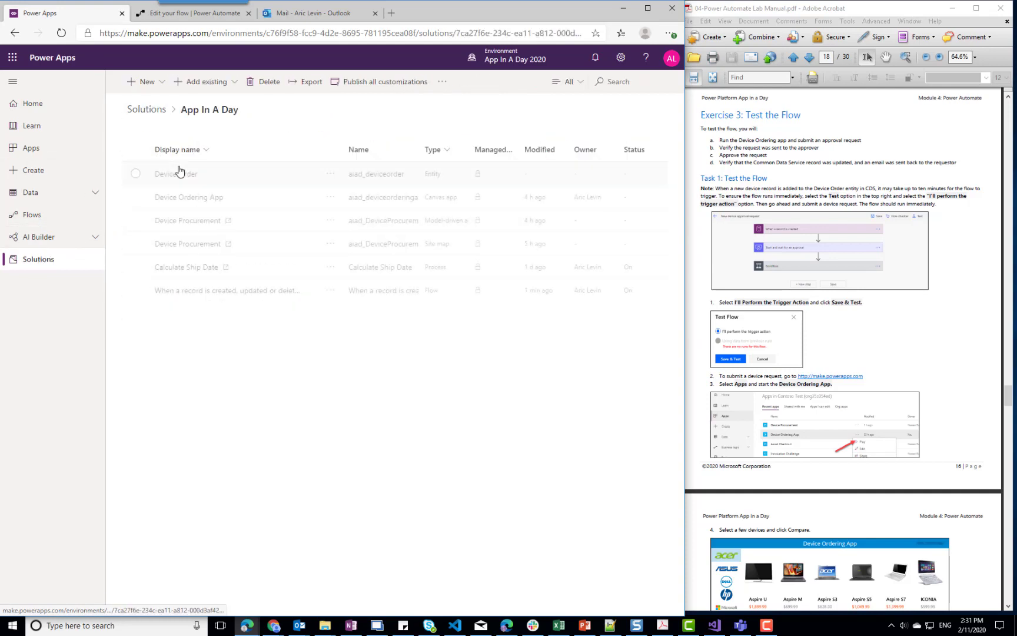
Switch to the approver's mailbox in Outlook and approve the 2:51 PM Acer - Aspire S7 request with the comment "Enjoy the new device.".
scroll(933, 385, down, 5)
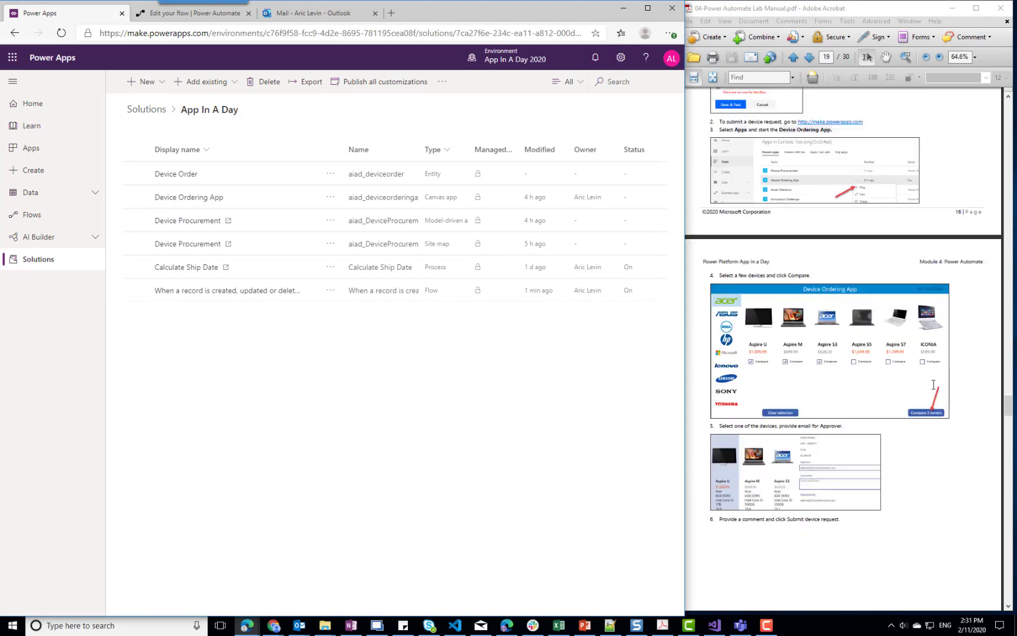
scroll(933, 384, down, 8)
scroll(933, 385, down, 5)
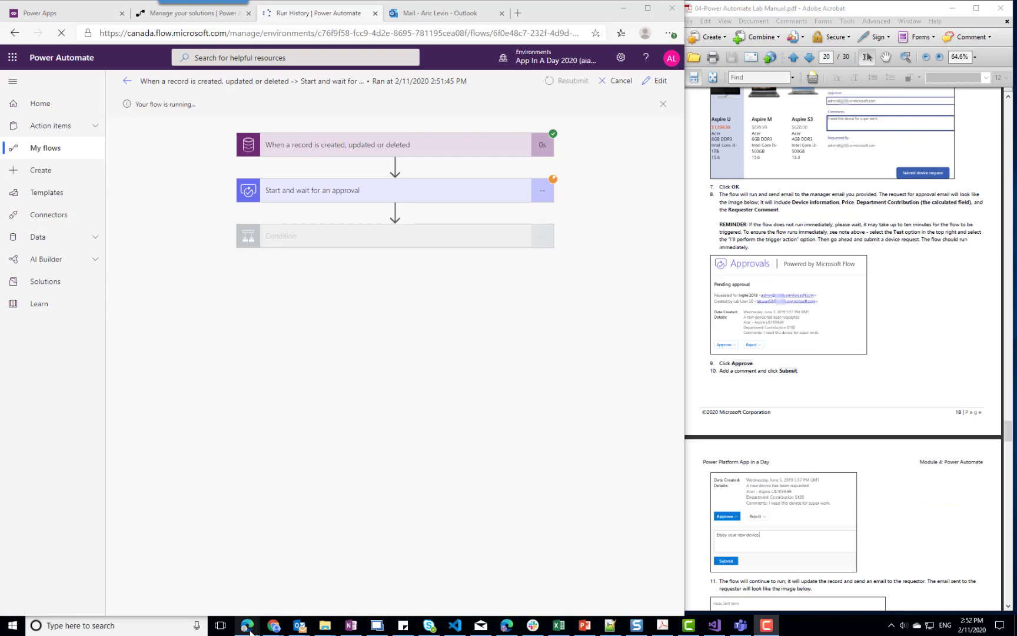
mouse_move(250, 631)
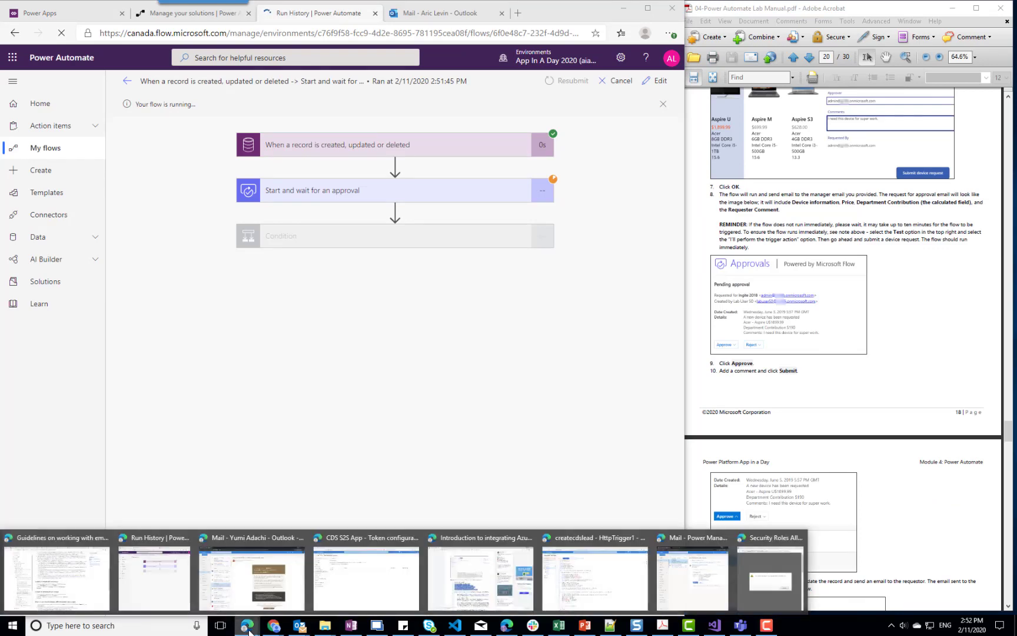
click(684, 575)
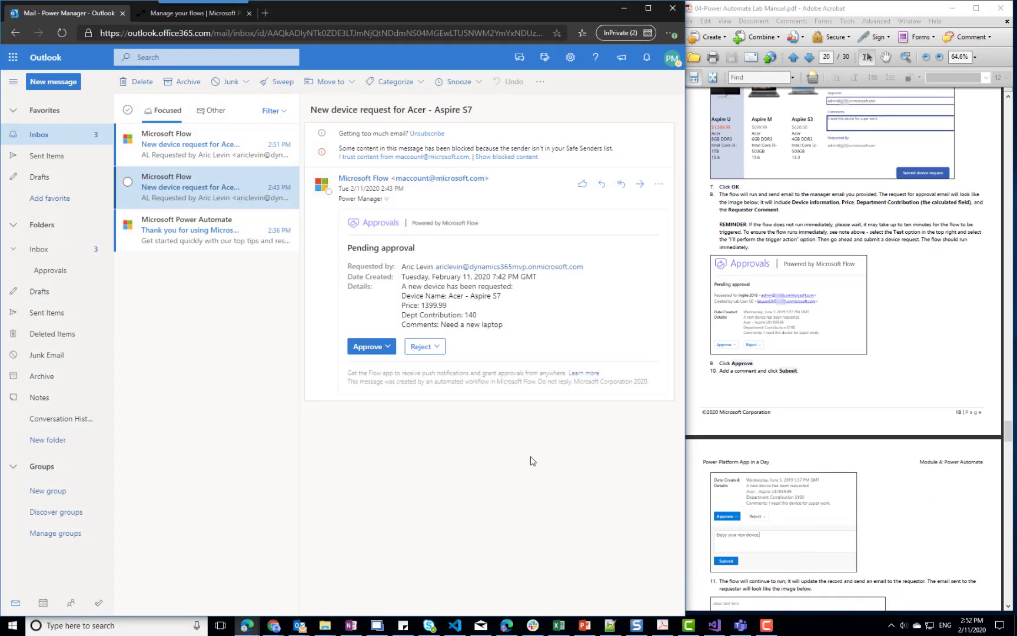
click(206, 144)
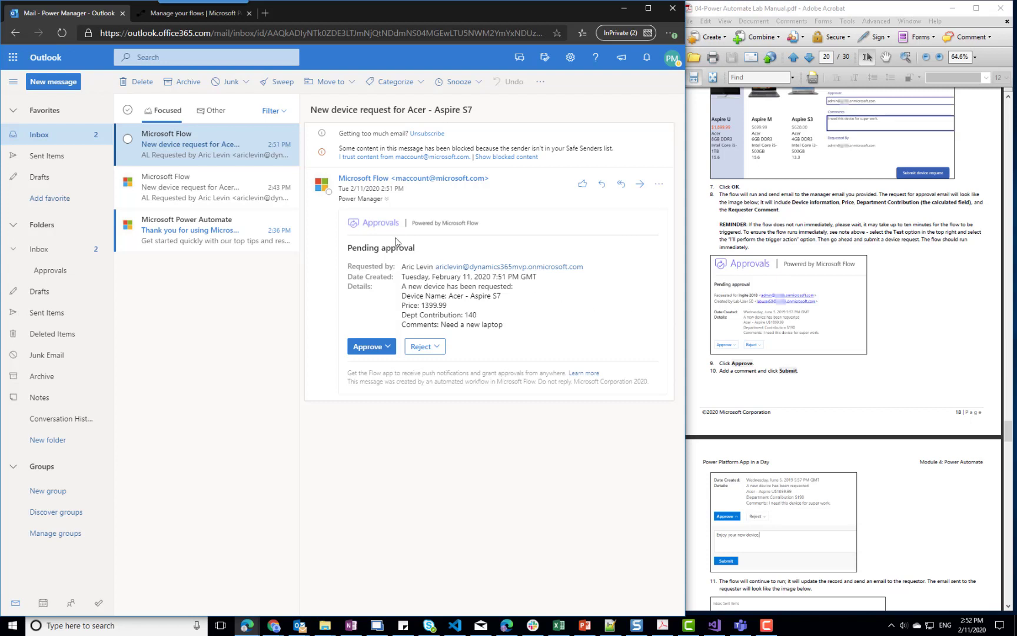
click(382, 348)
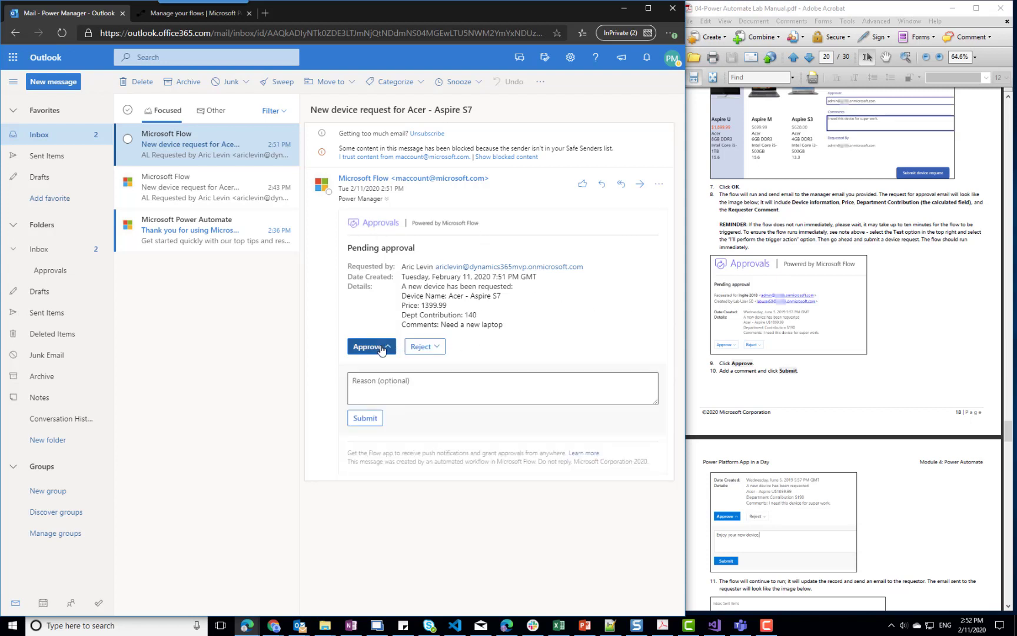
click(387, 383)
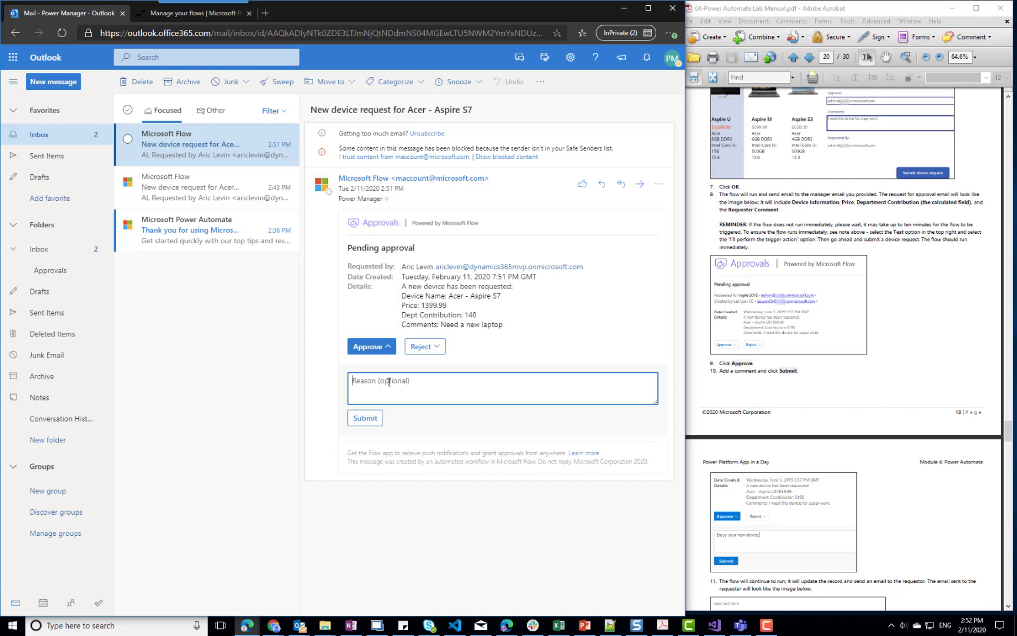
text(Enjoy the new device.)
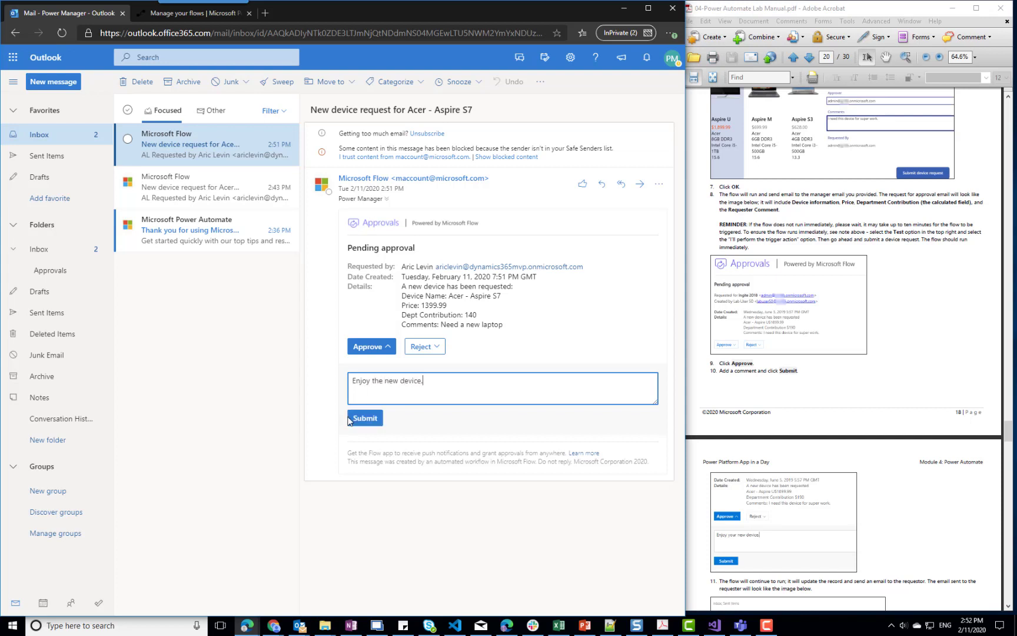
click(365, 418)
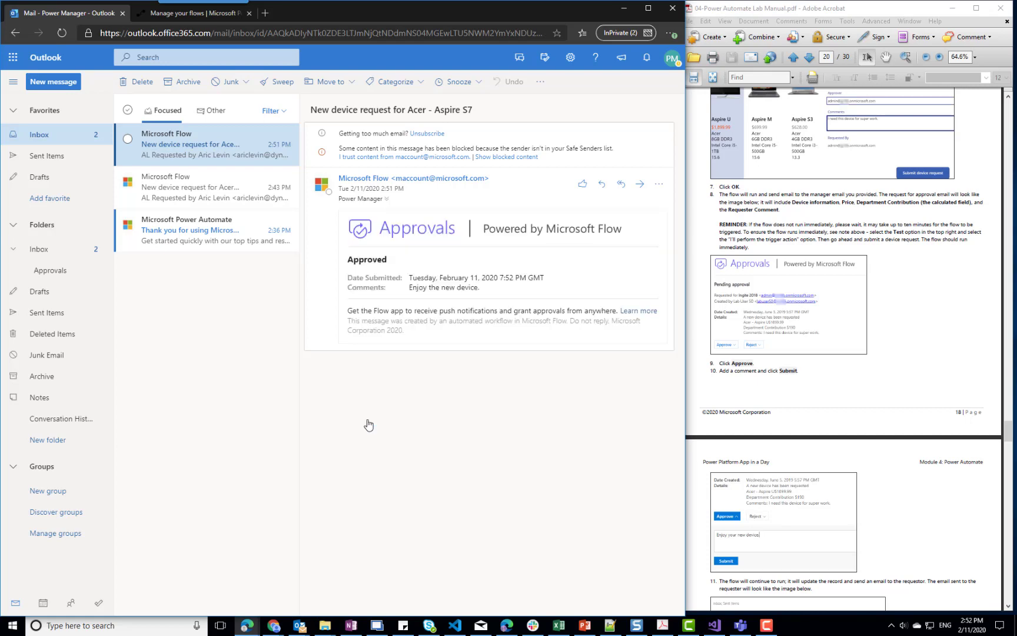
Check the flow run, open the device order approval email in the requester's mailbox, and compare it with the lab manual's example.
click(625, 9)
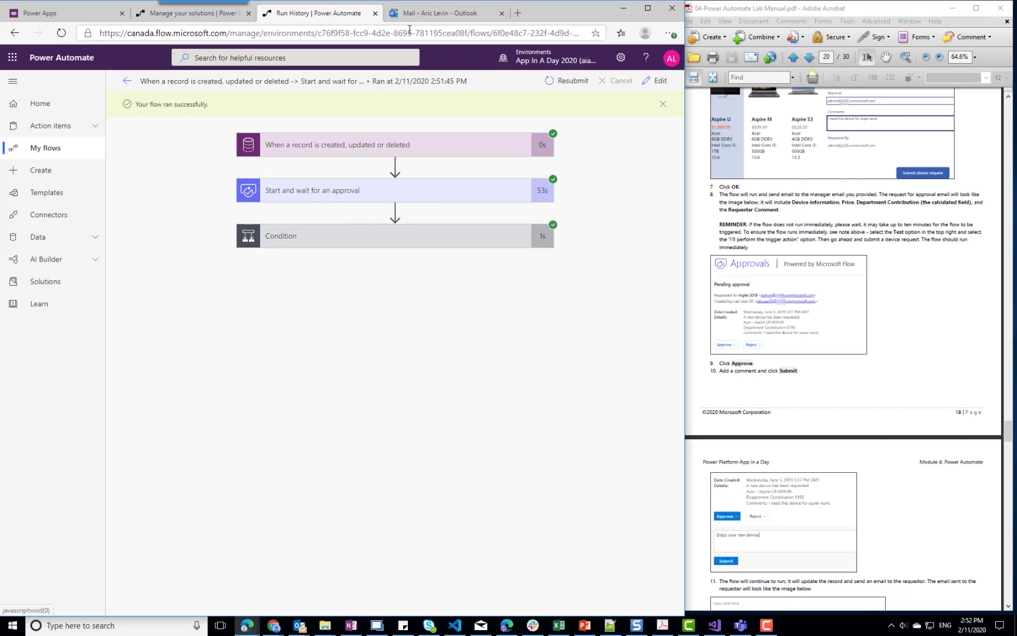
click(438, 13)
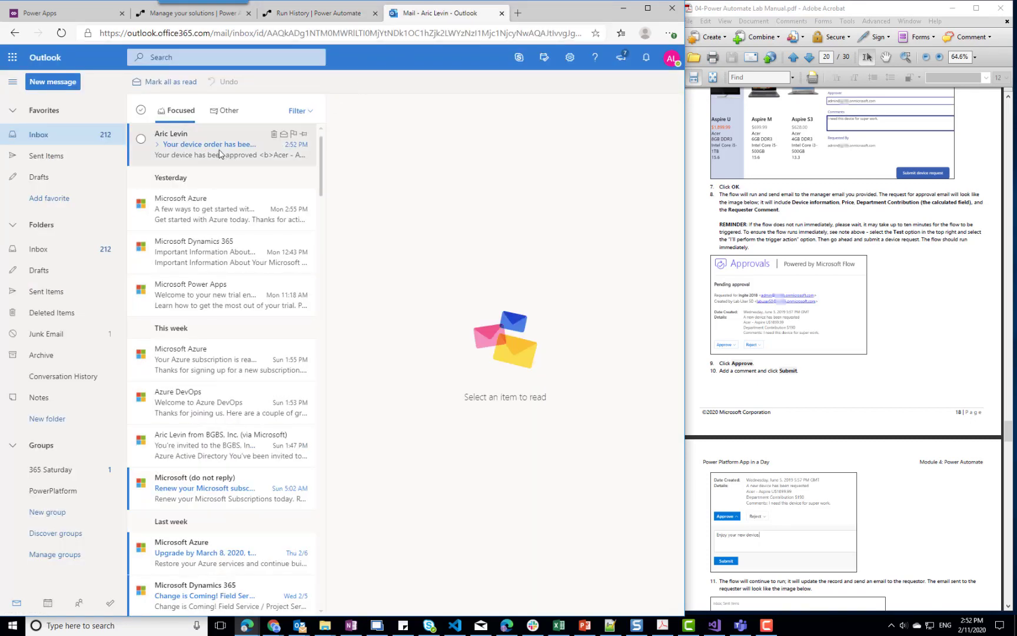
click(177, 151)
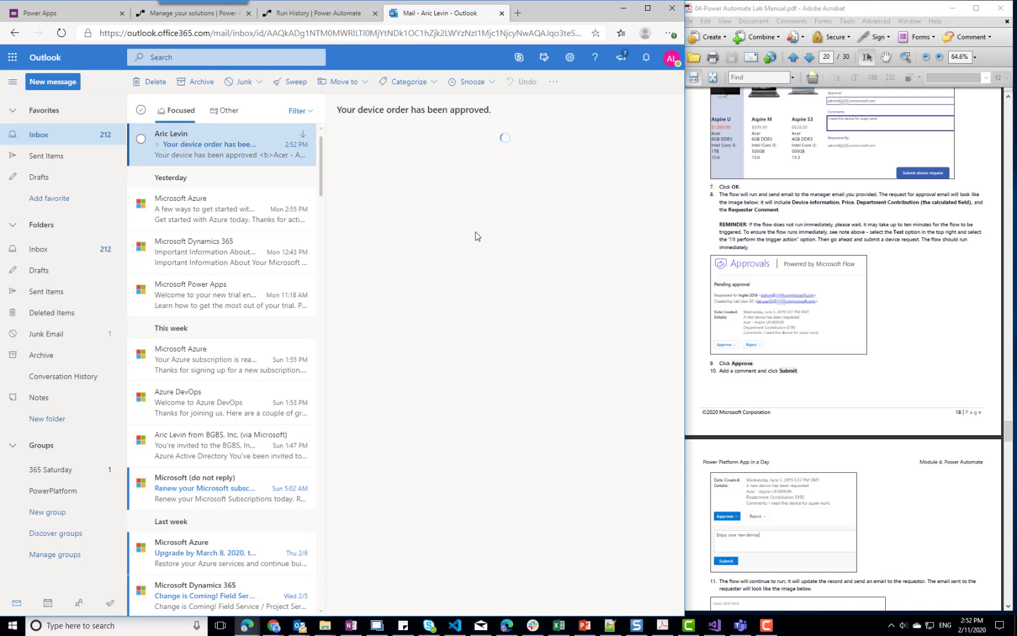
click(913, 496)
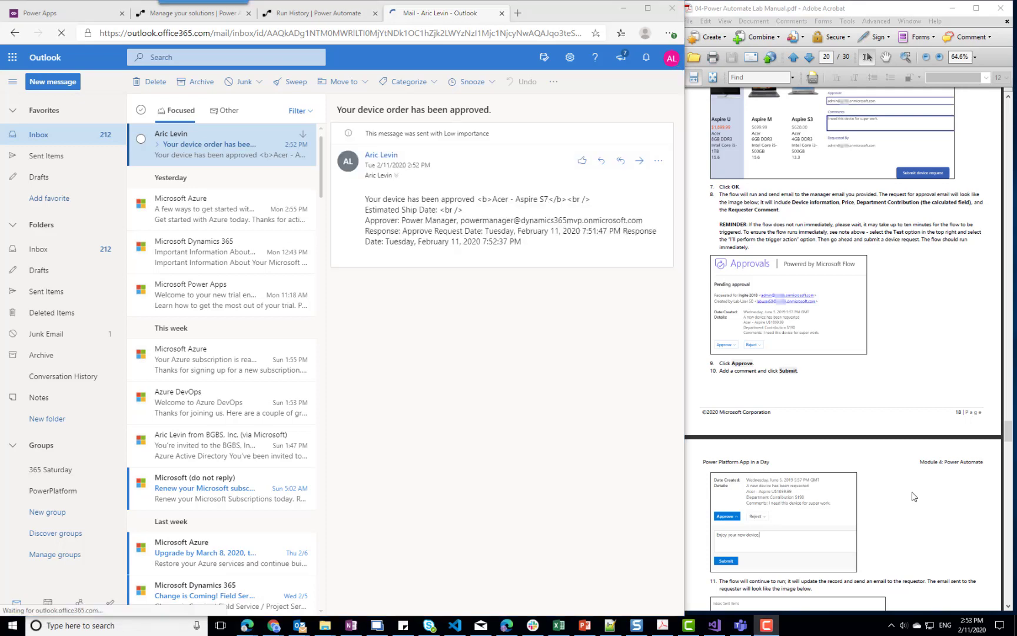
scroll(913, 496, down, 5)
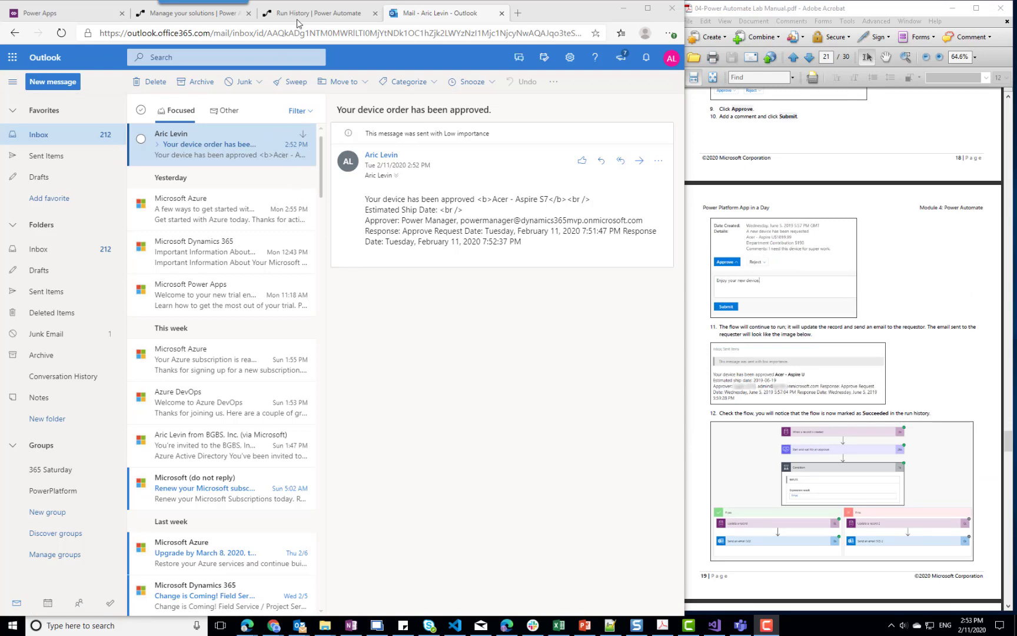
Open the flow for editing from its run history and expand the Condition.
click(315, 15)
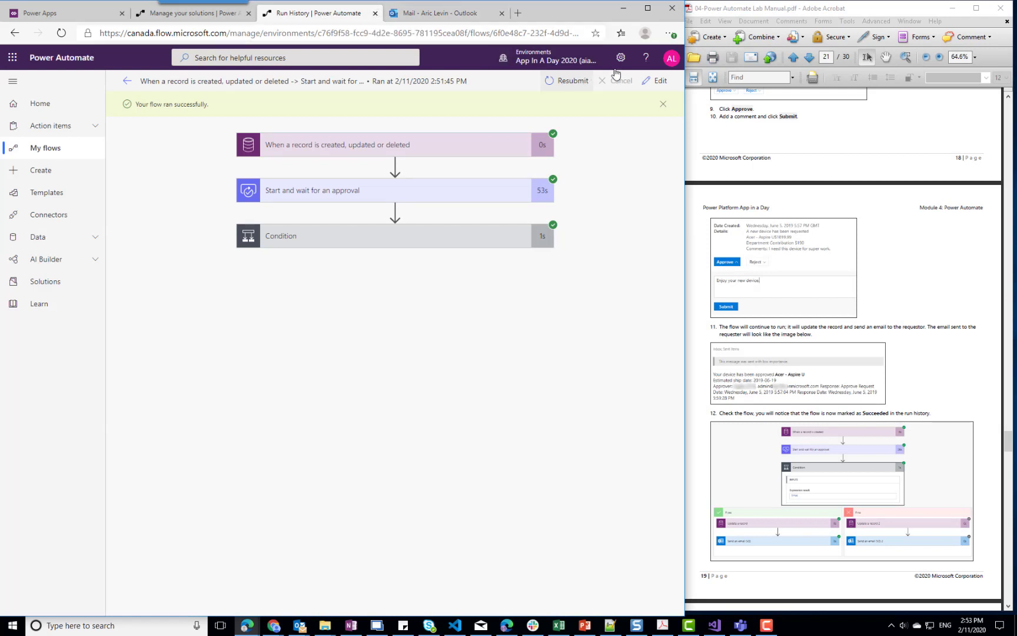
click(657, 85)
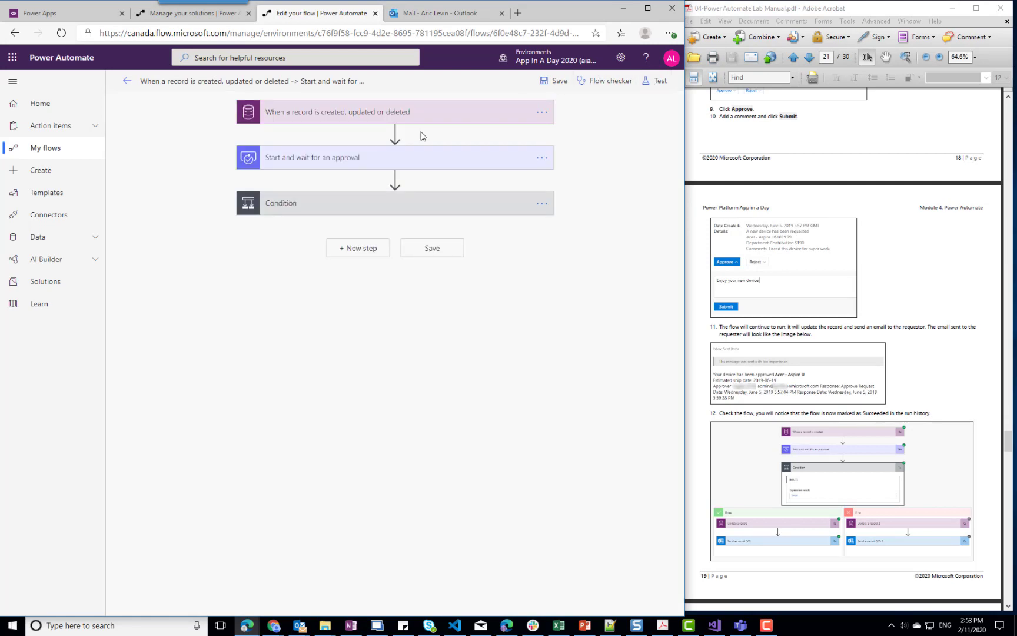
click(352, 204)
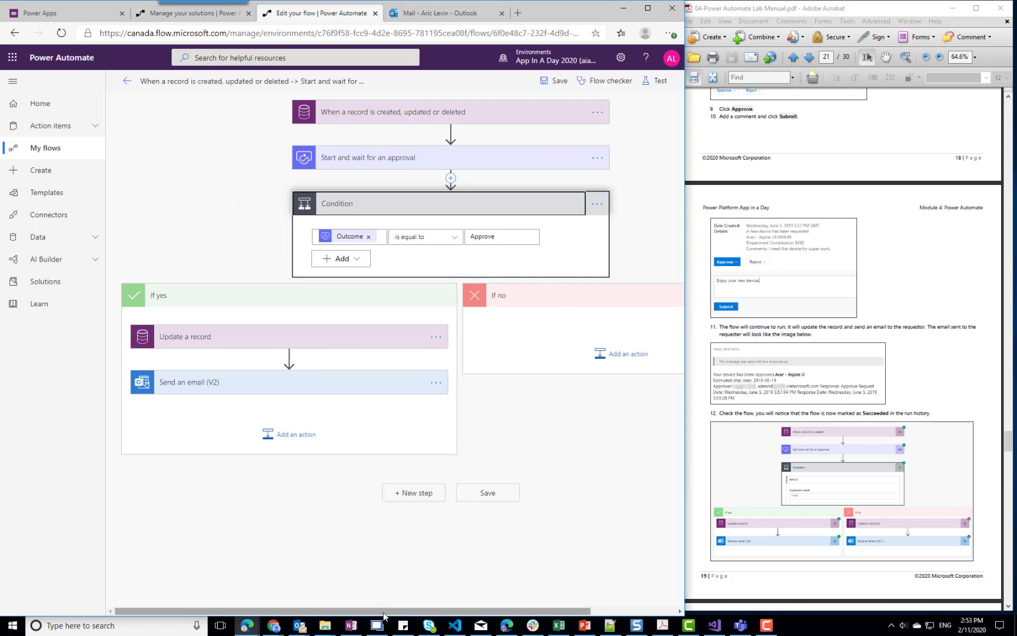
Add the Common Data Service (current environment) Update a record action to the If no branch of the Condition.
drag(383, 614, 469, 615)
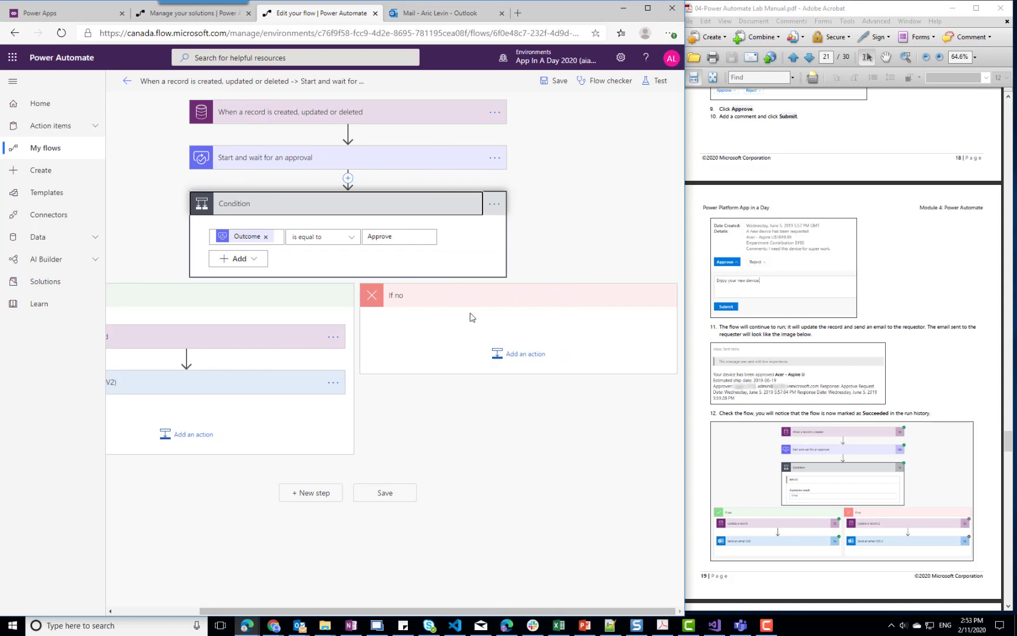
click(533, 360)
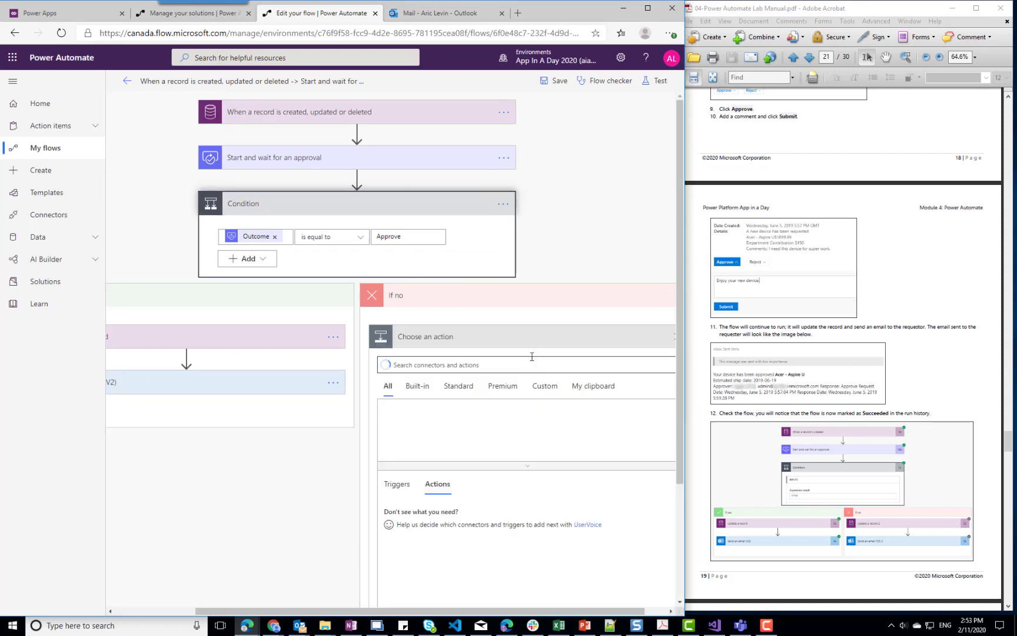
text(cds)
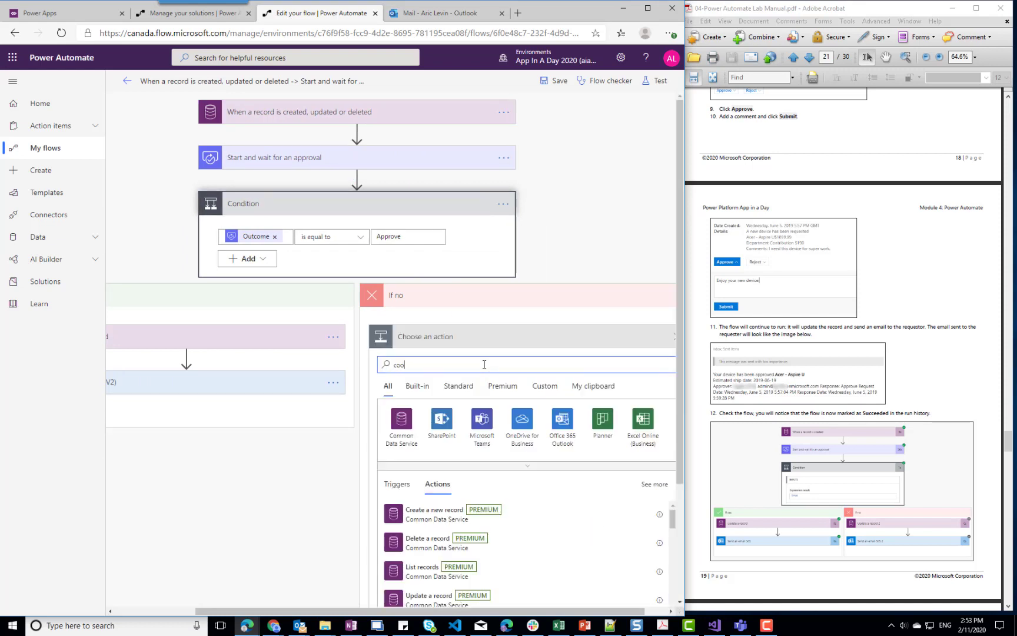
key(BackSpace)
text(ommon)
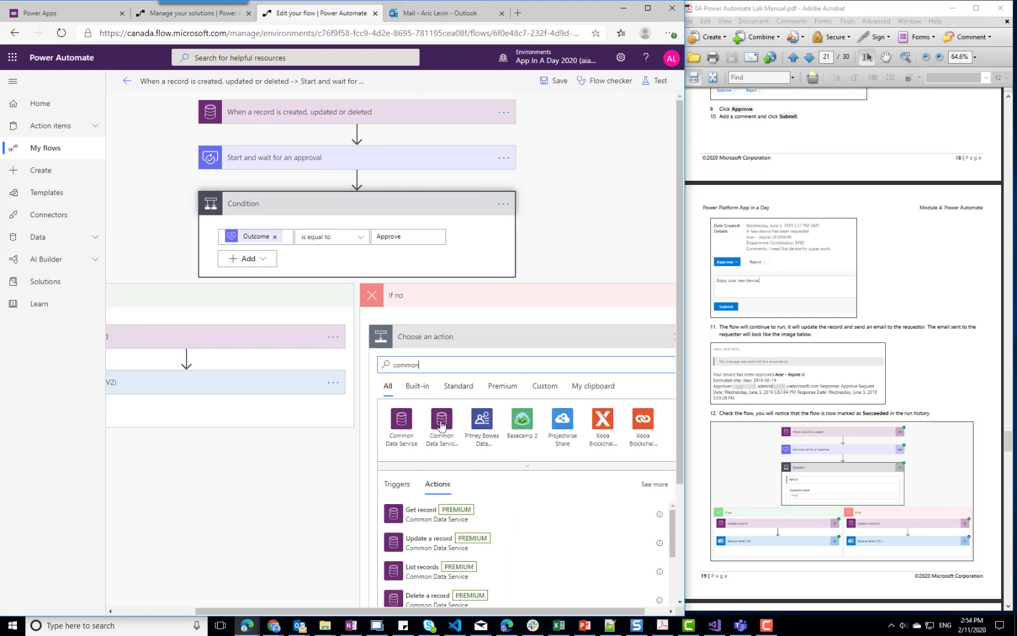
click(442, 418)
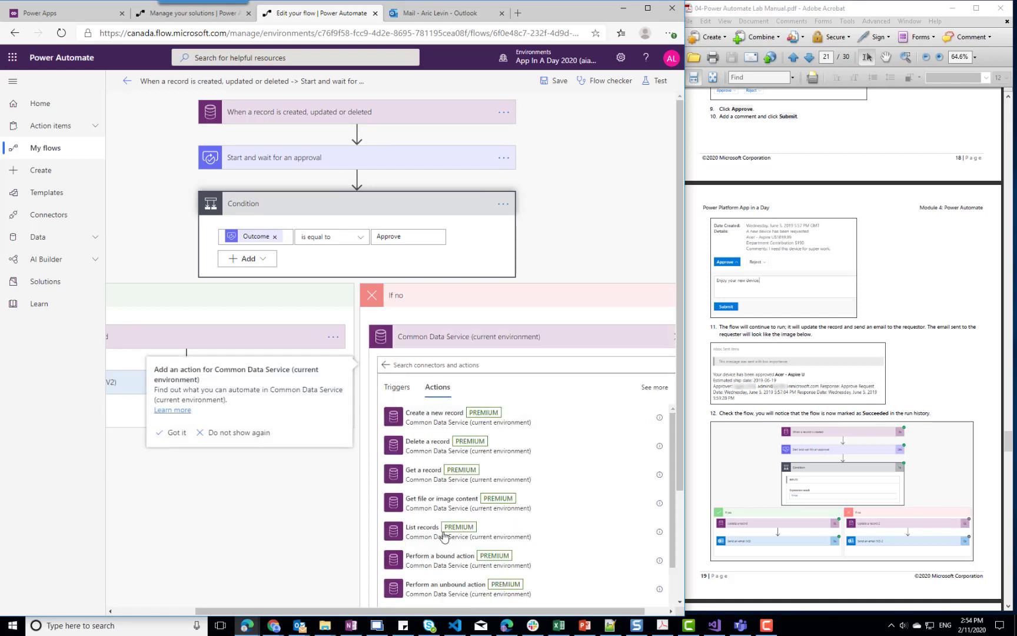
scroll(445, 530, down, 3)
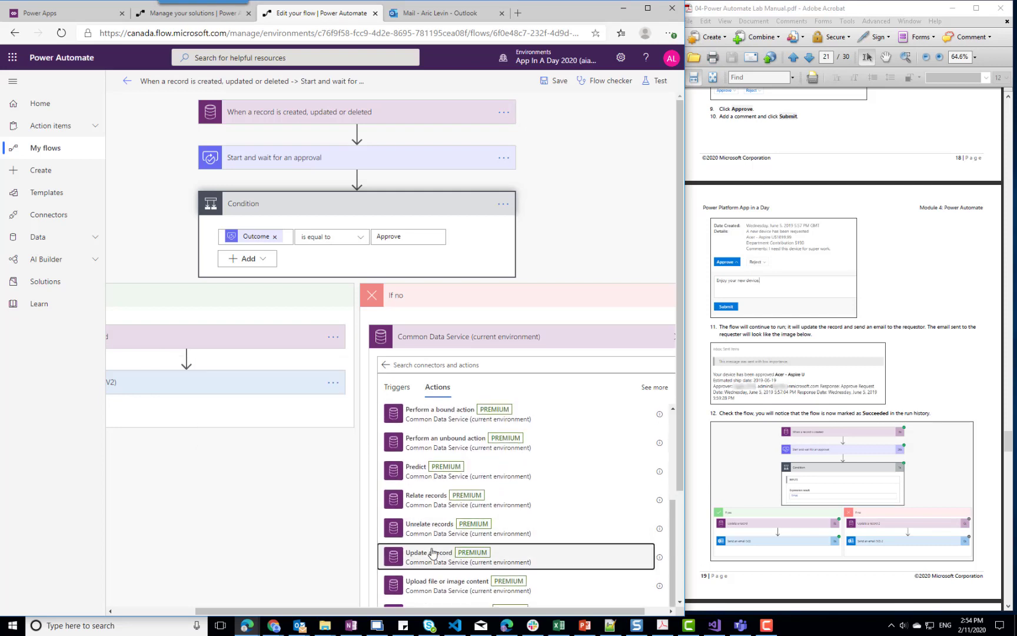
click(433, 552)
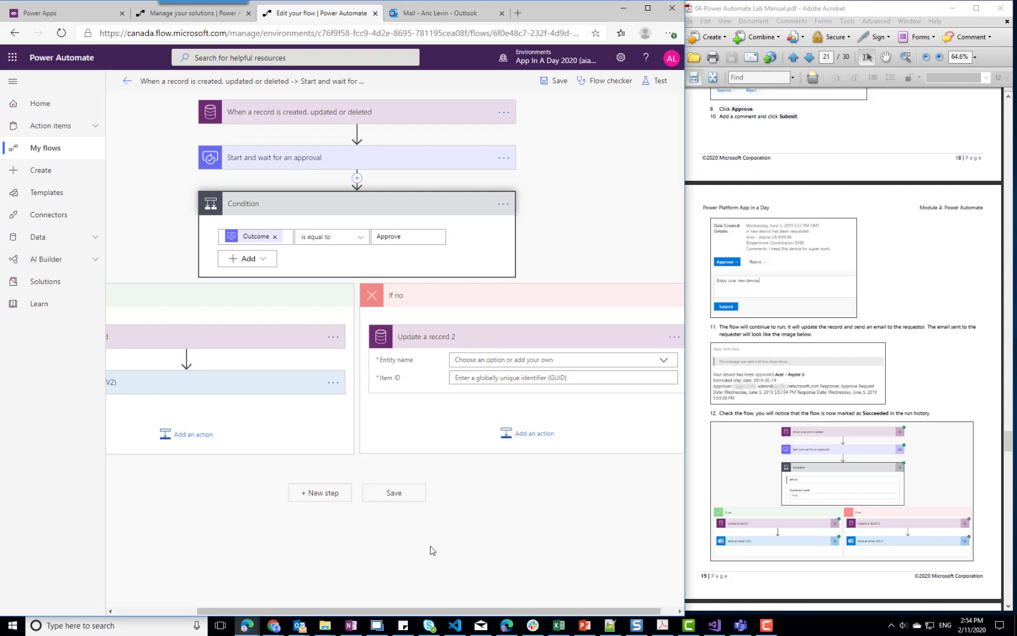
Set the entity name of the new Update a record 2 action to Device Orders.
click(505, 360)
text(dec)
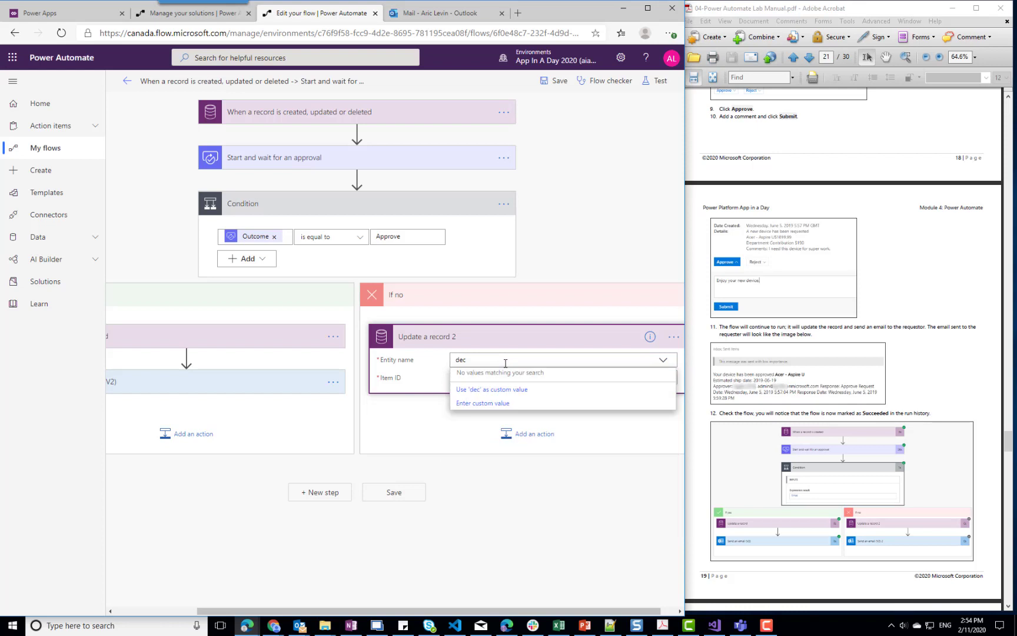
key(BackSpace)
text(vice)
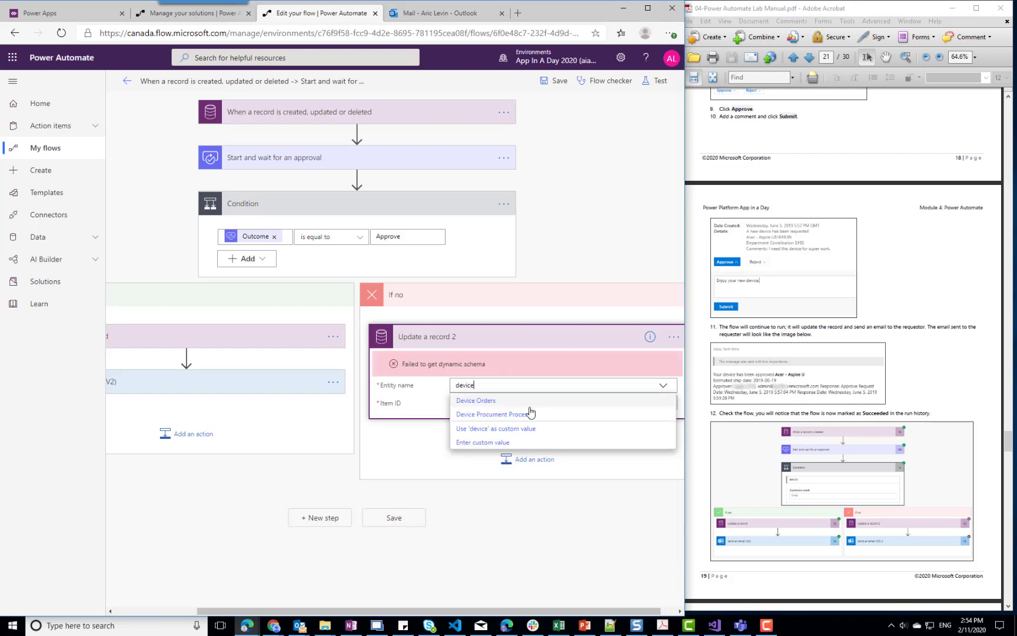
click(529, 401)
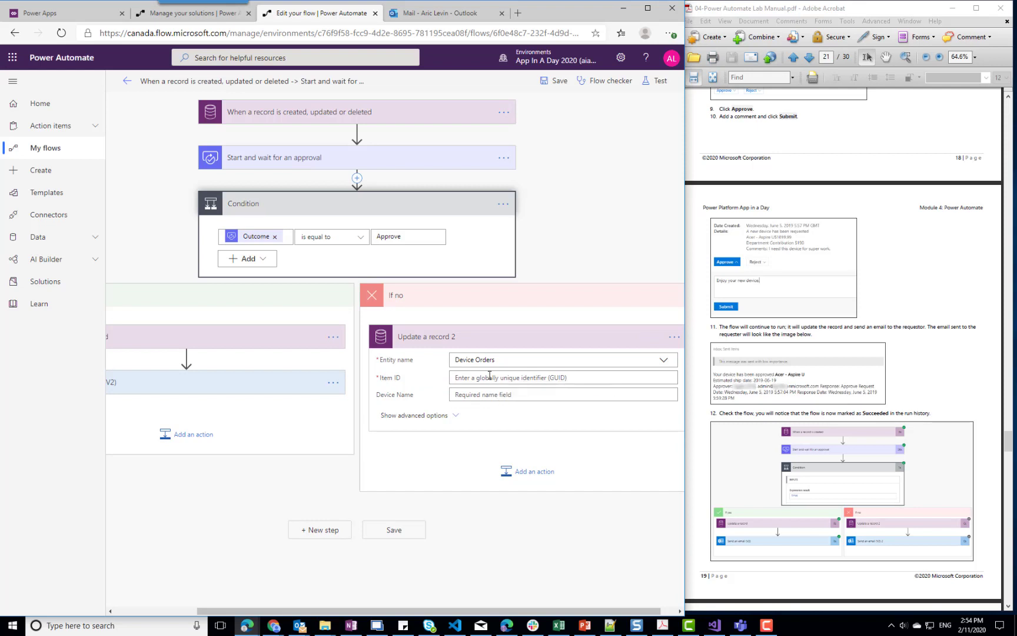
Set the Item ID of Update a record 2 to the trigger's Device Order dynamic value.
click(489, 377)
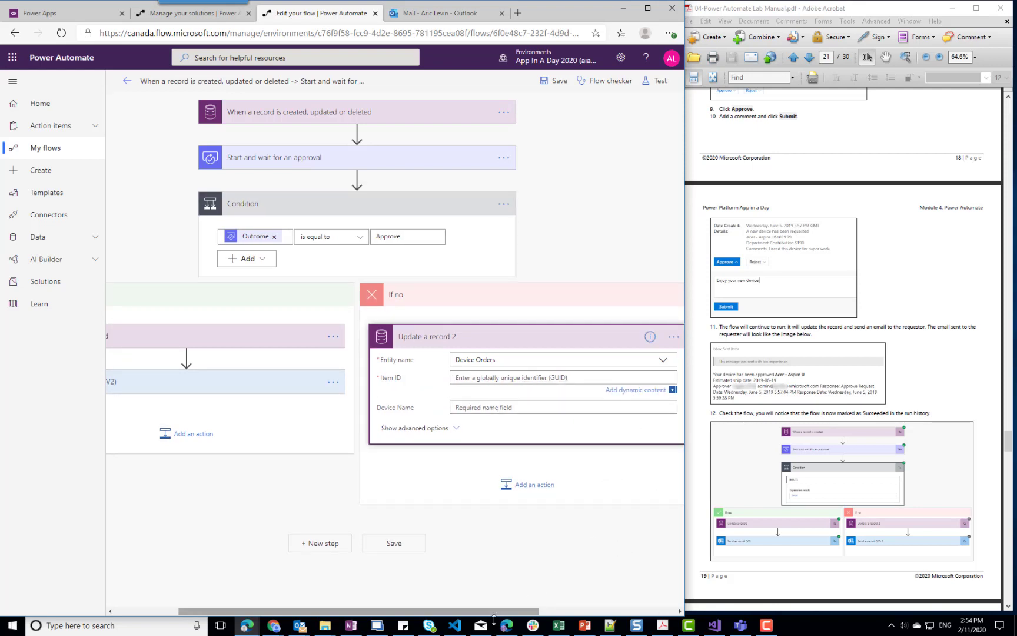
drag(494, 612, 629, 612)
scroll(626, 480, down, 8)
scroll(626, 479, up, 3)
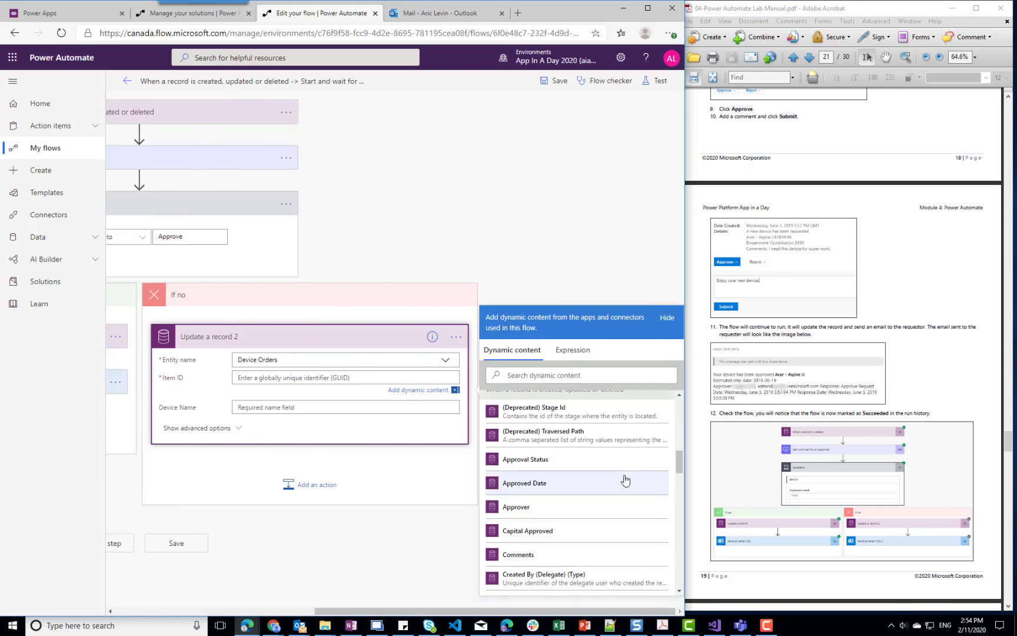
scroll(625, 480, up, 3)
scroll(625, 480, down, 6)
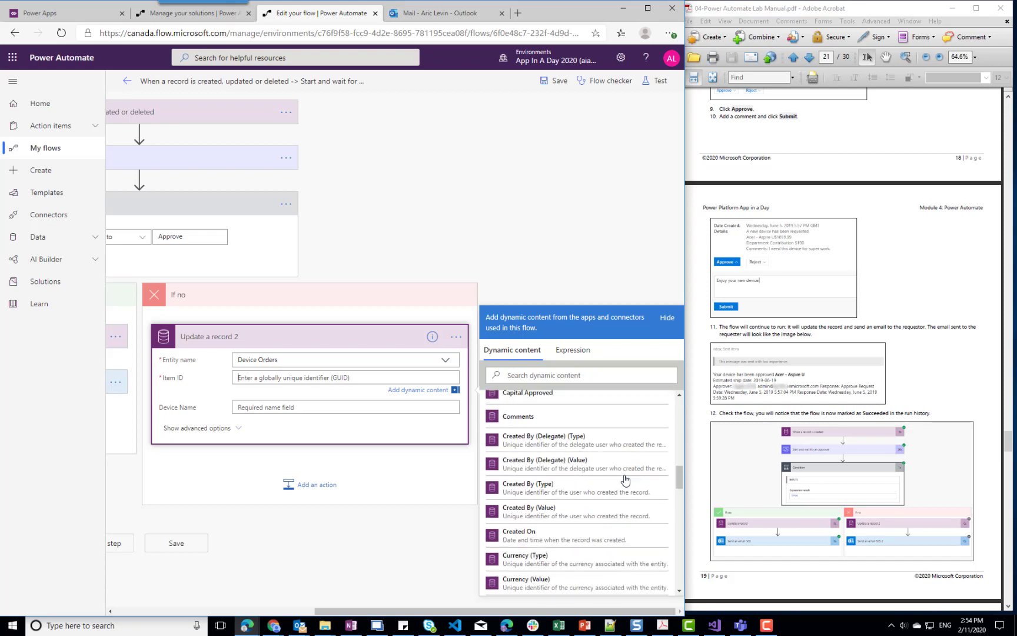
scroll(625, 480, down, 1)
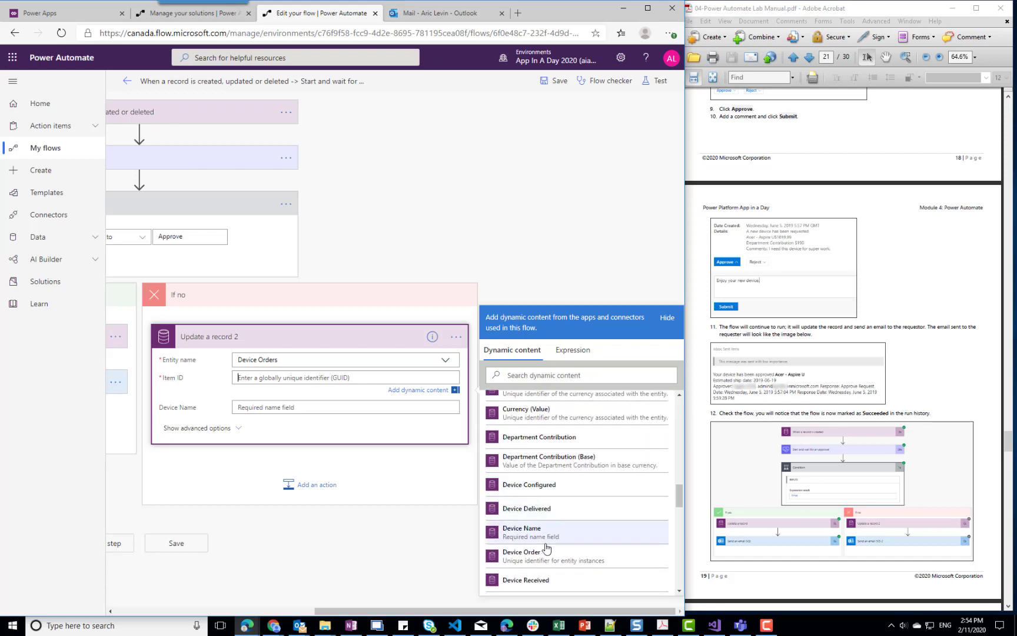
click(537, 562)
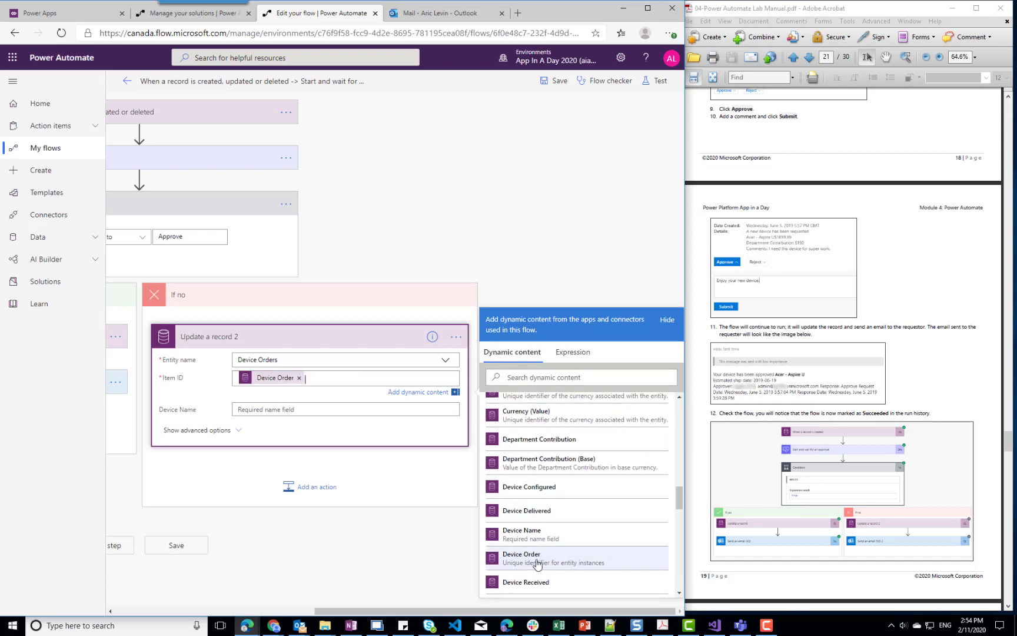
Show the advanced options of Update a record 2 and set Approval Status to Reject, following Exercise 4 of the lab manual.
click(221, 431)
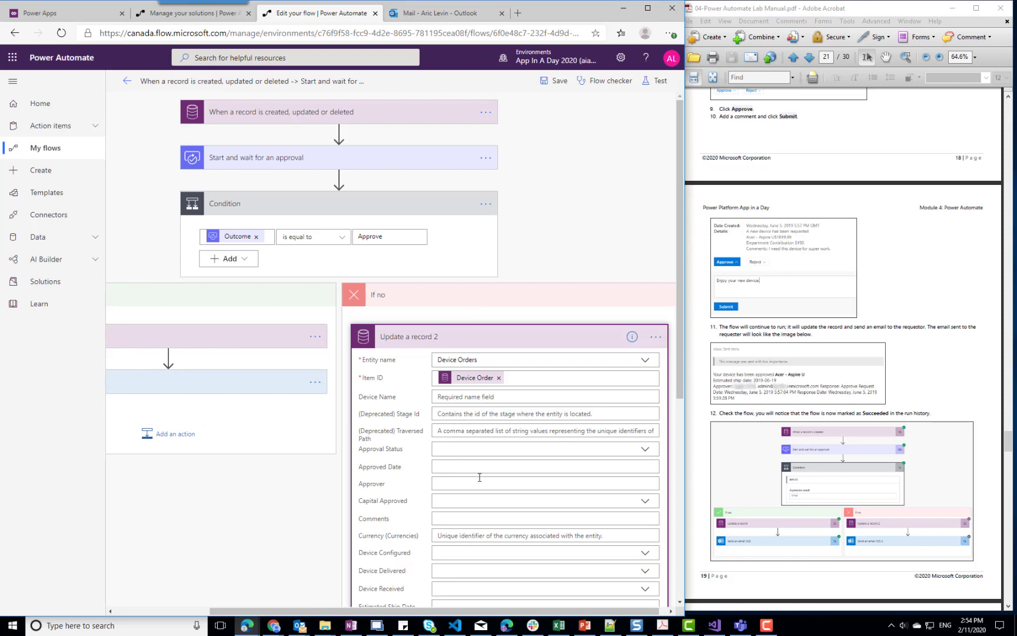
scroll(812, 448, down, 5)
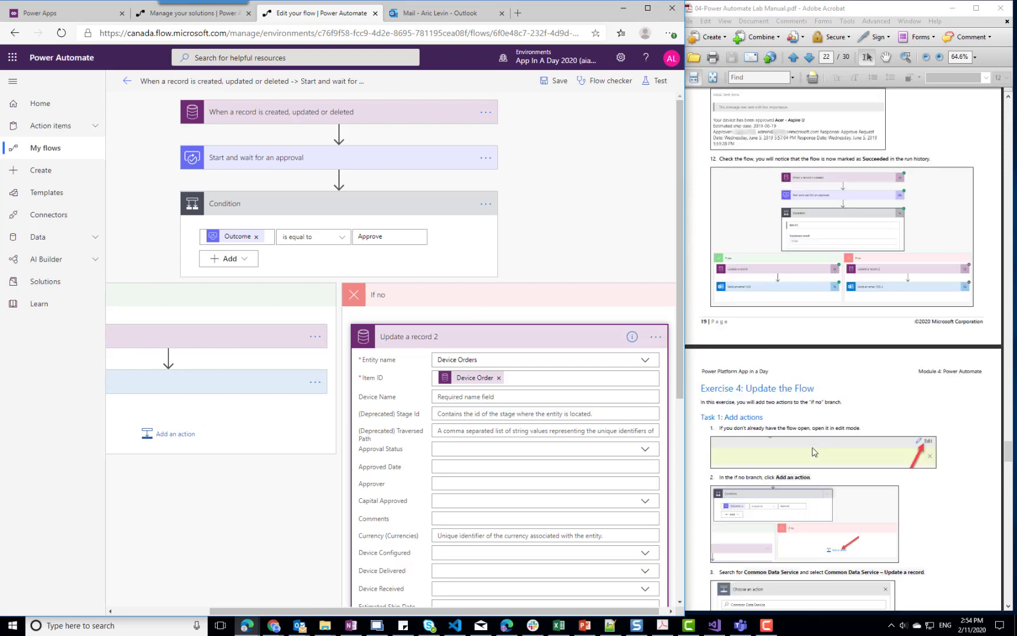
scroll(813, 450, down, 5)
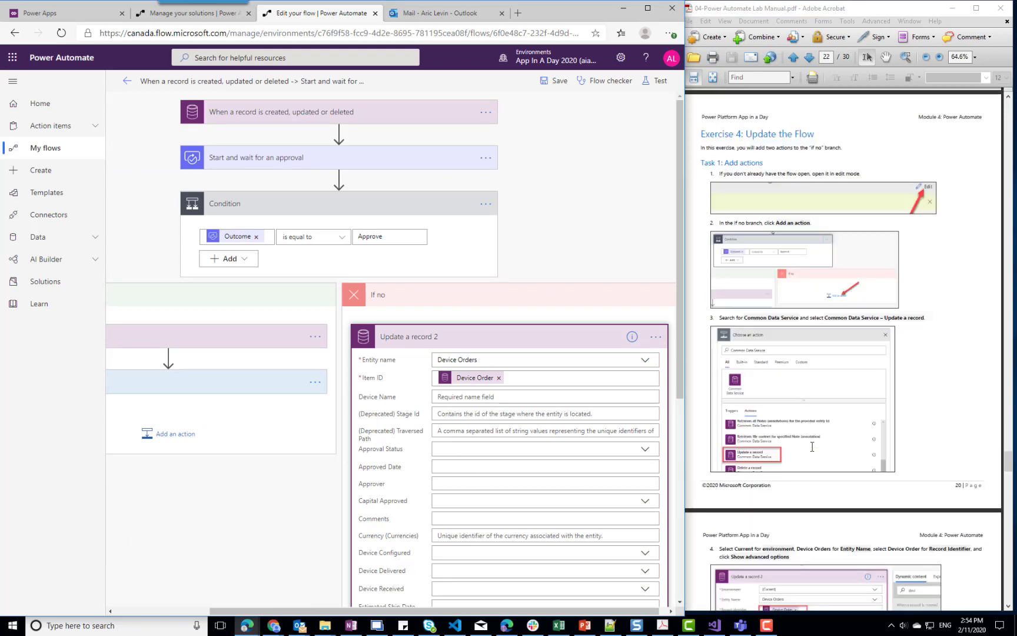
scroll(812, 446, down, 5)
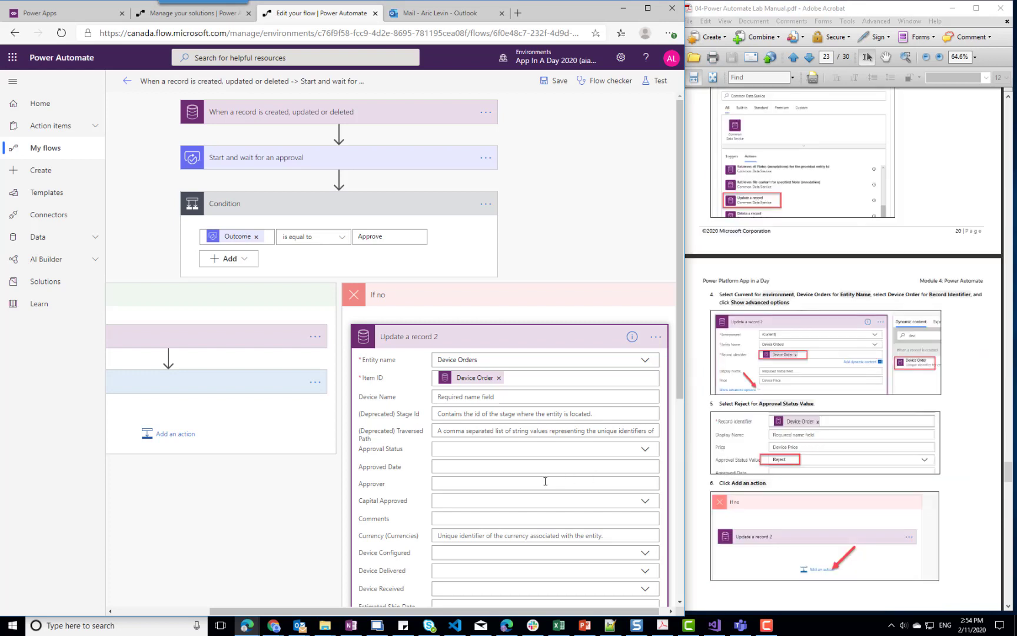
click(644, 449)
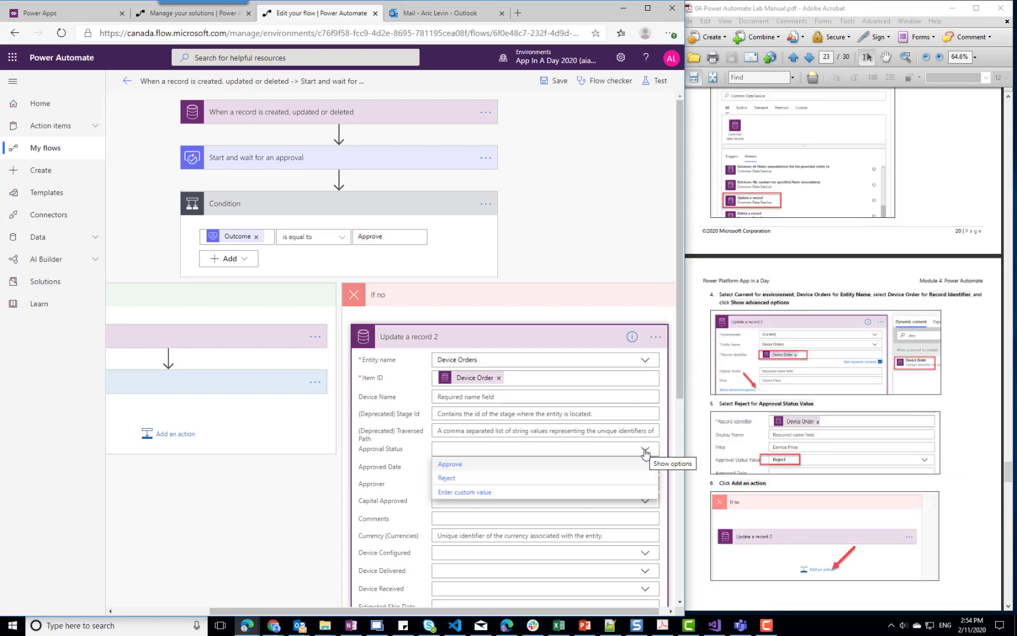
click(468, 478)
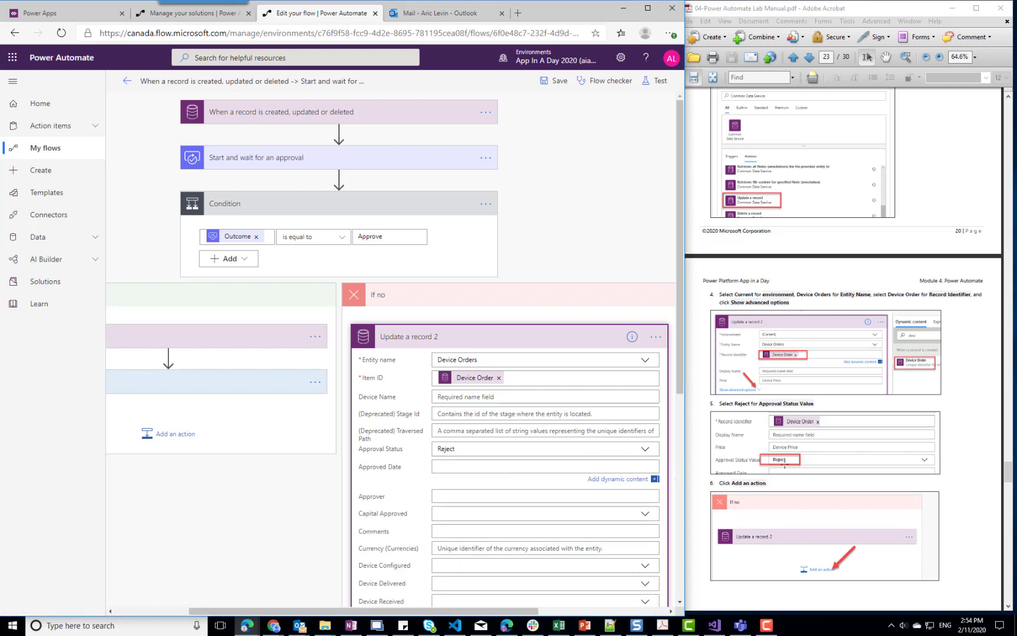
Fill the Comments field of Update a record 2 with the trigger's Comments value, followed by "Rejection Reason:" on a new line.
scroll(784, 464, down, 3)
scroll(787, 469, down, 6)
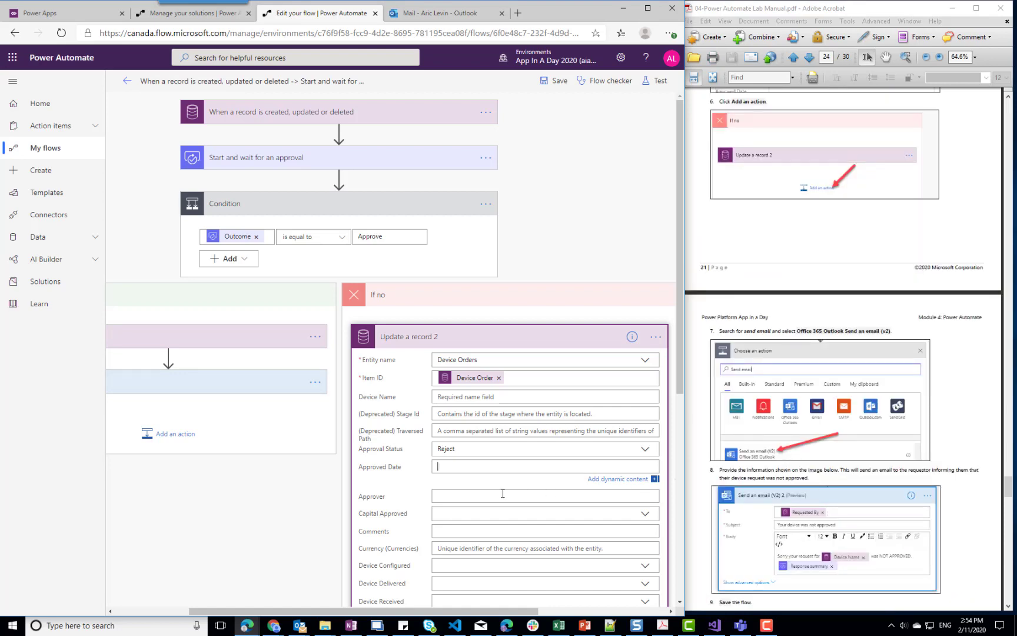
scroll(503, 493, down, 6)
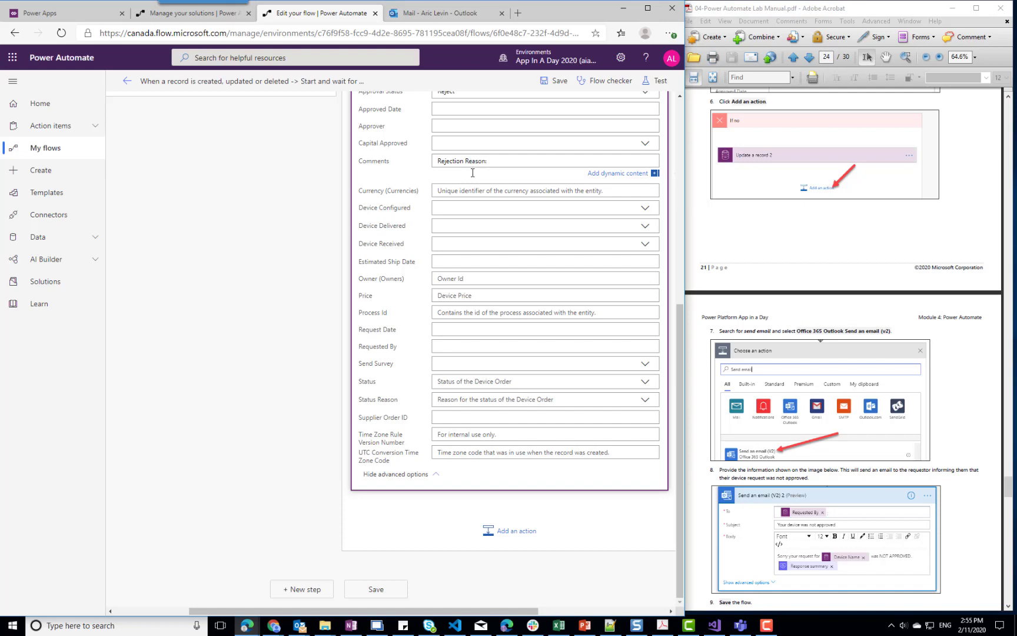
key(Return)
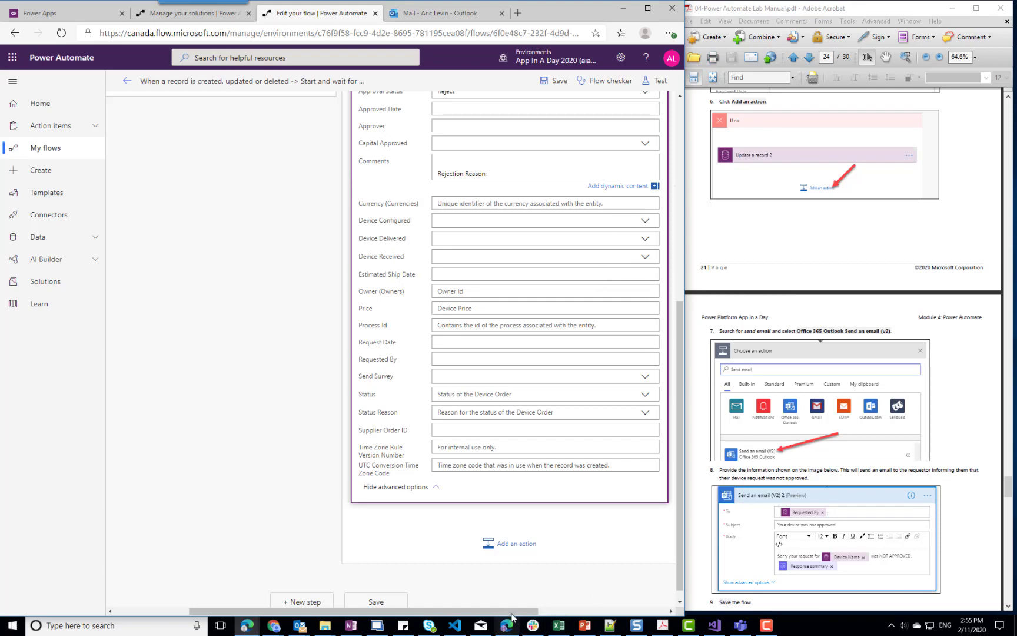
drag(512, 612, 622, 605)
scroll(588, 312, down, 10)
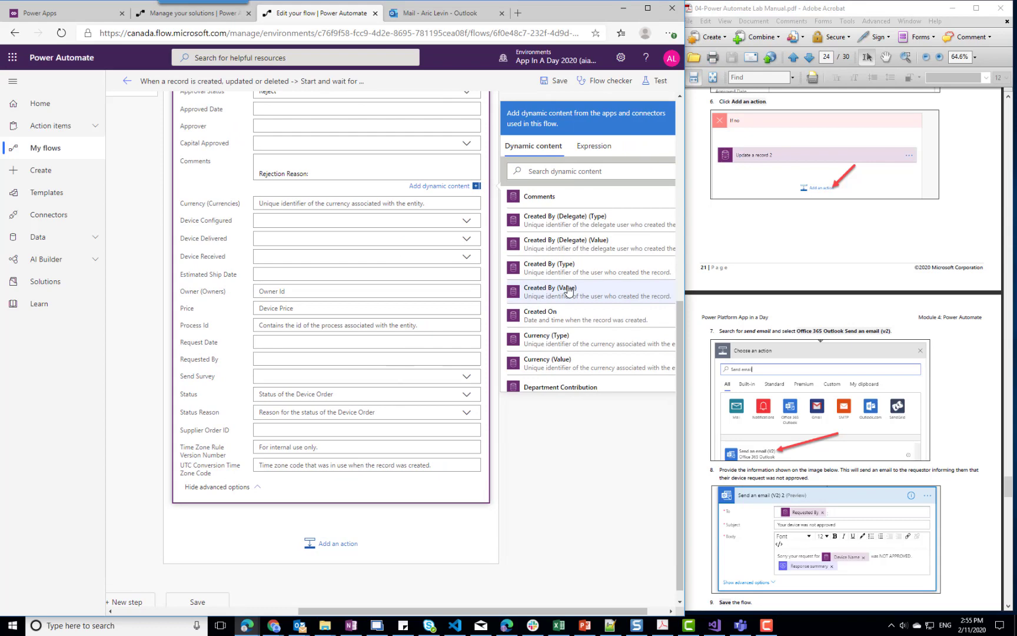
scroll(568, 289, up, 5)
scroll(568, 288, down, 5)
scroll(568, 288, down, 3)
scroll(568, 290, up, 5)
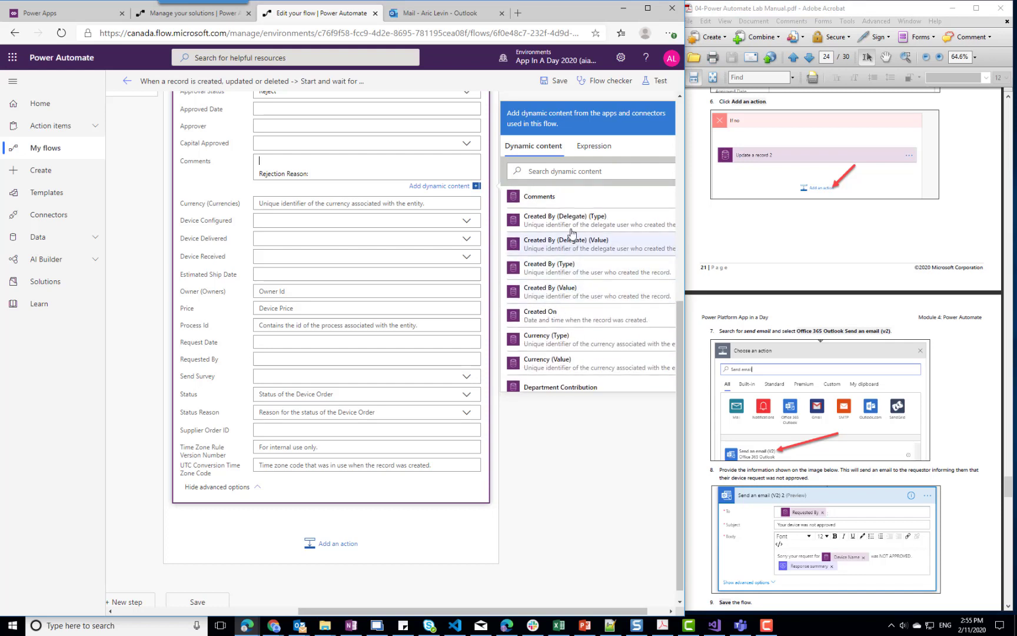
click(536, 197)
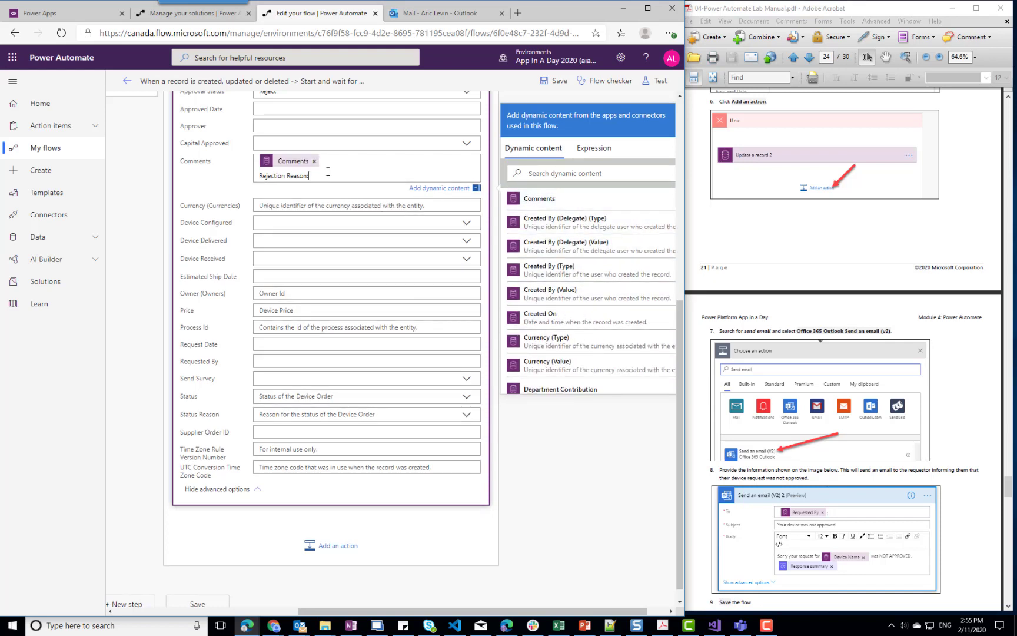
Insert the approval's response comments after "Rejection Reason:" and expand Update a record 2 to check the Comments field.
scroll(558, 282, down, 10)
scroll(558, 284, up, 3)
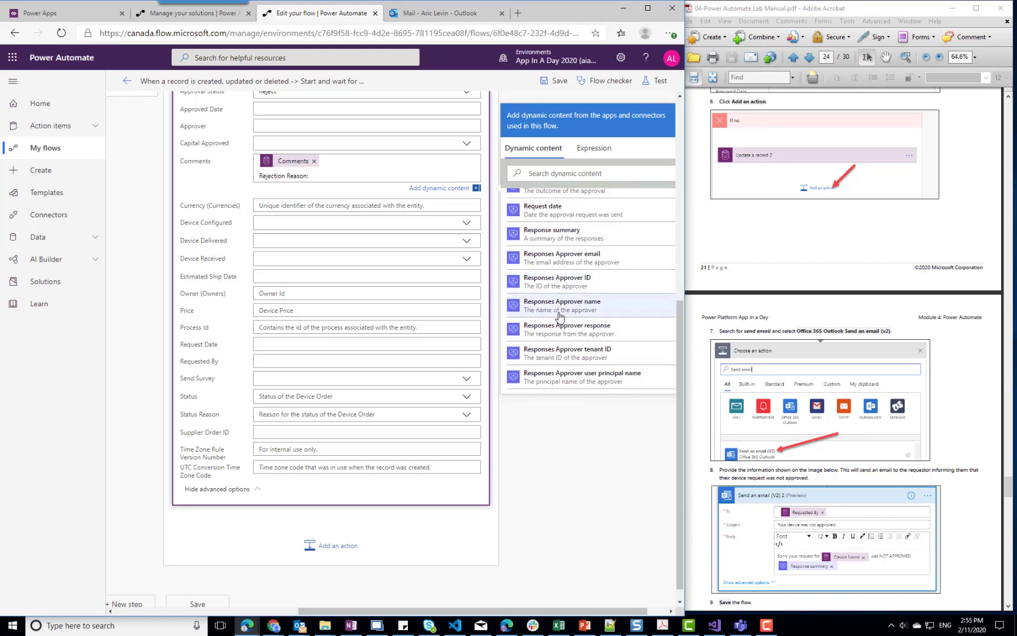
scroll(556, 294, down, 3)
click(553, 249)
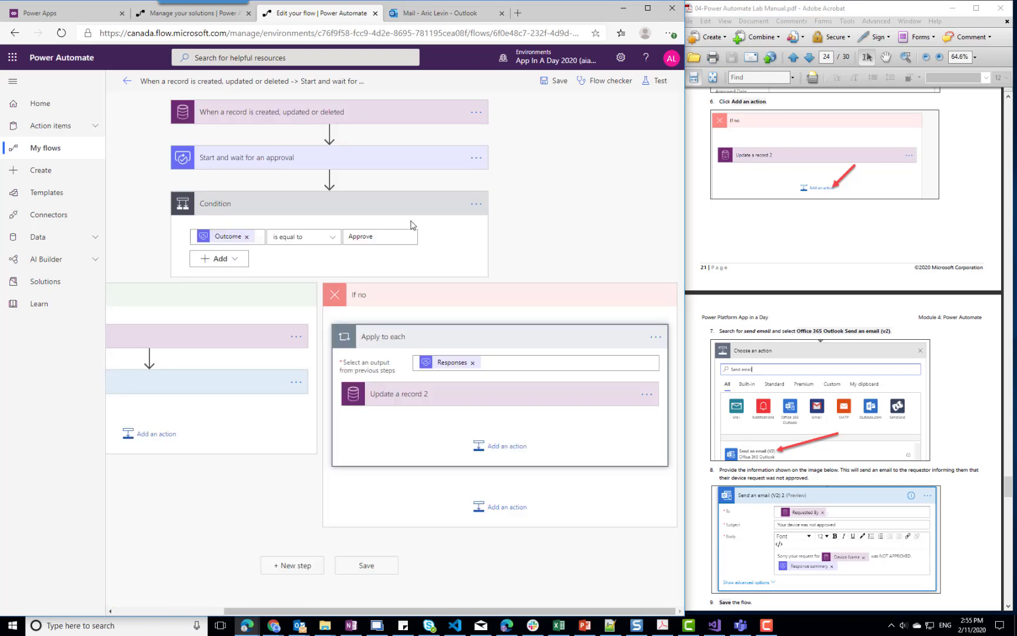
click(427, 398)
scroll(465, 361, down, 4)
scroll(468, 360, down, 2)
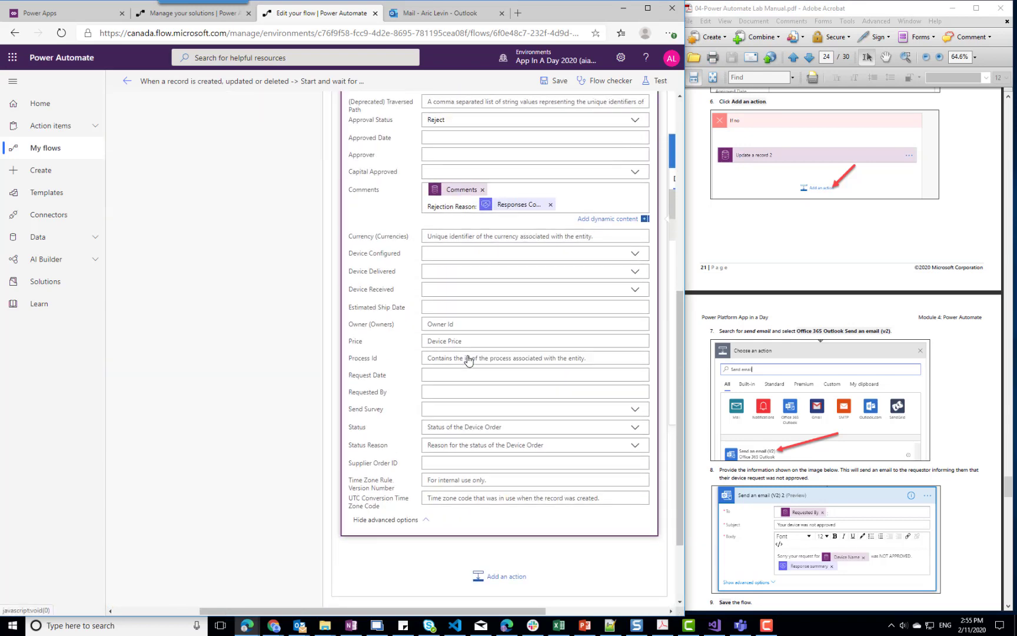
Add an Office 365 Outlook Send an email (V2) action after Update a record 2 inside the Apply to each loop.
click(505, 575)
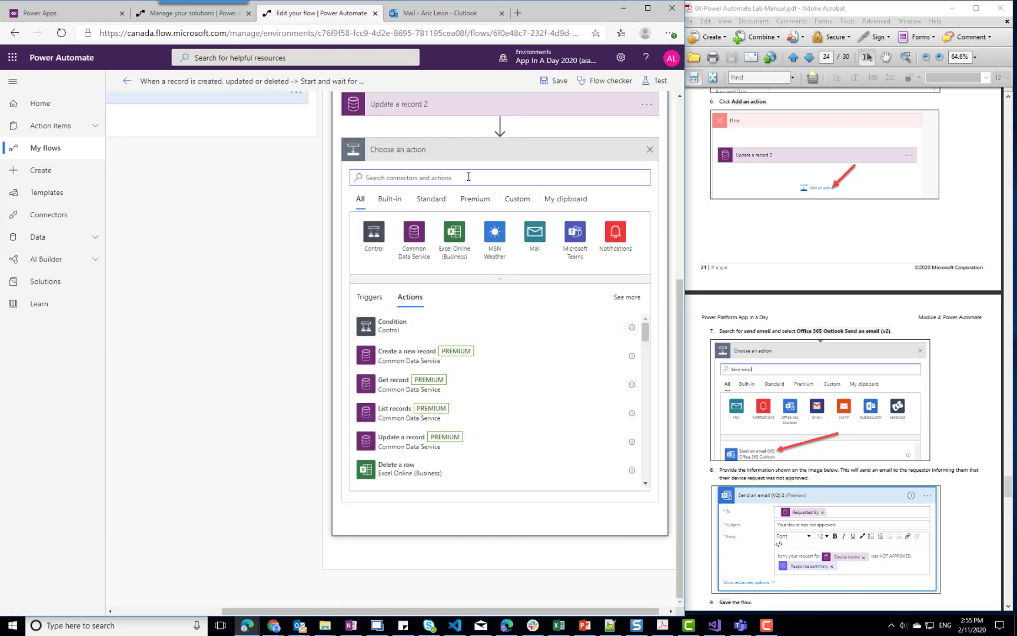
text(send)
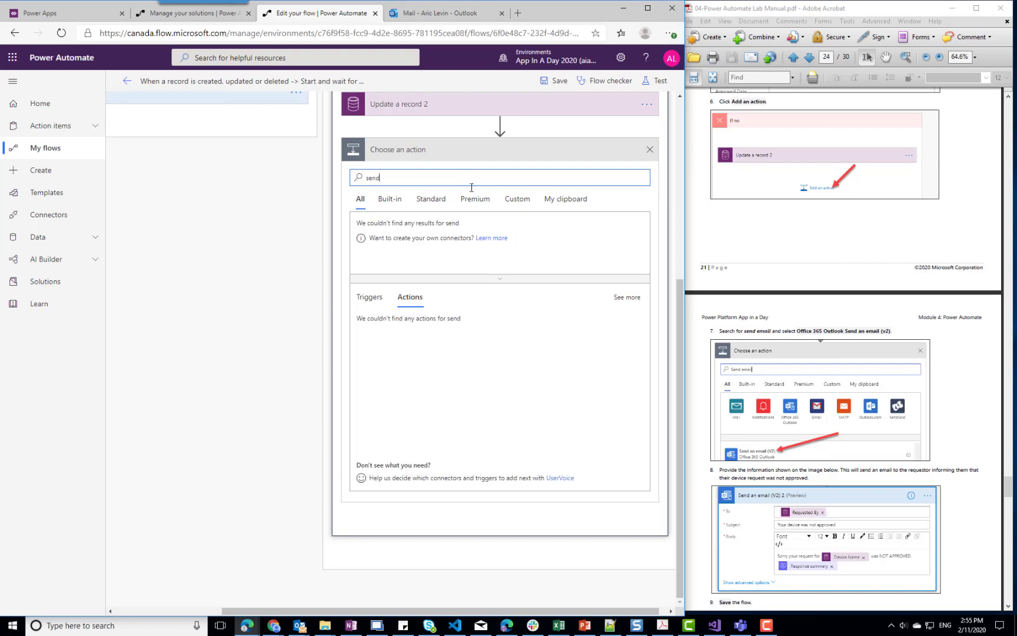
text( e)
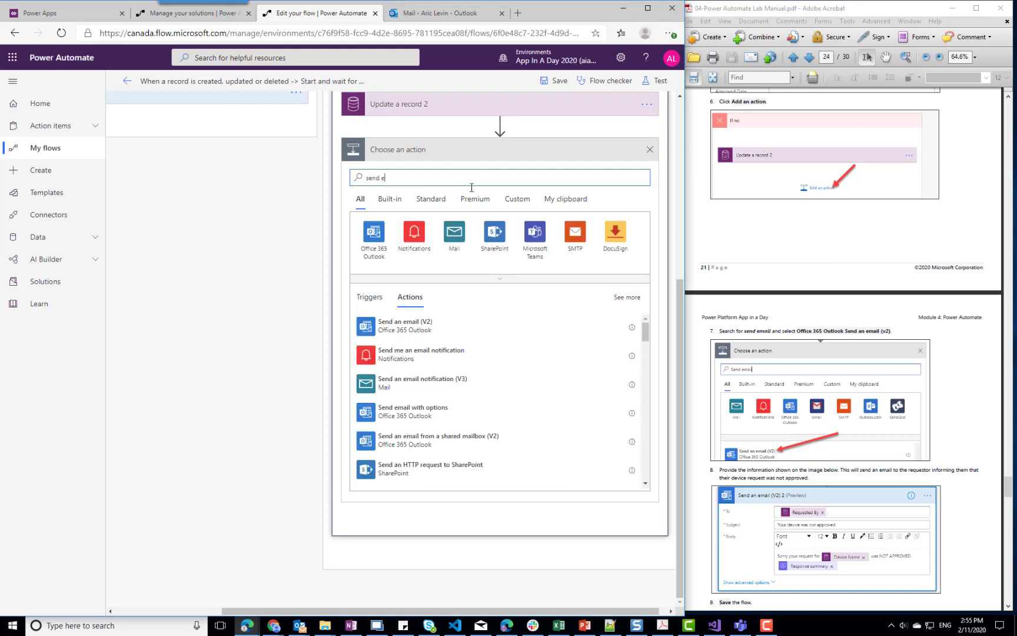
click(401, 327)
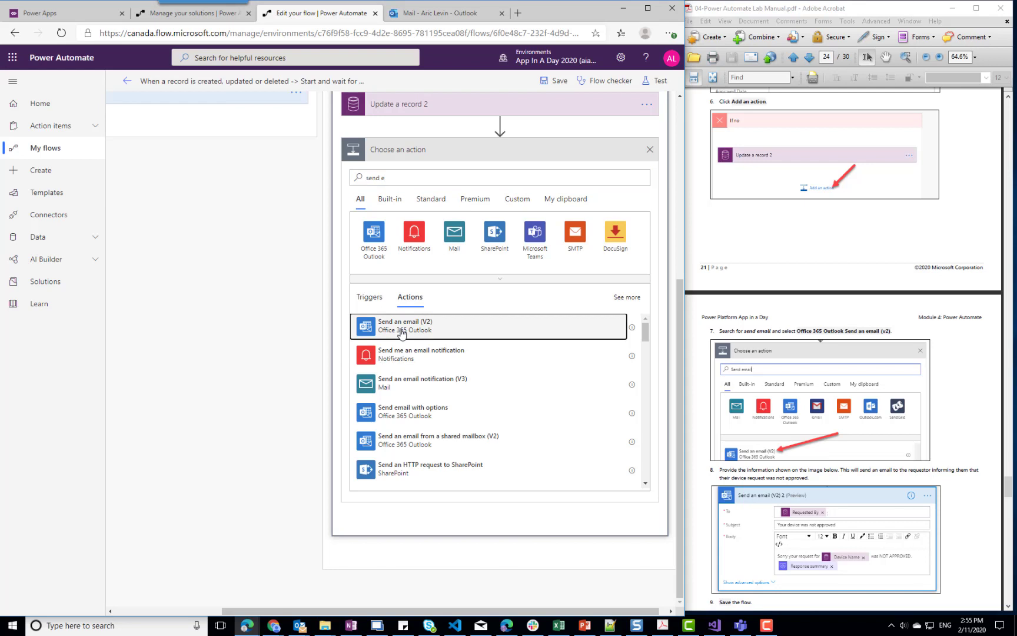
click(472, 325)
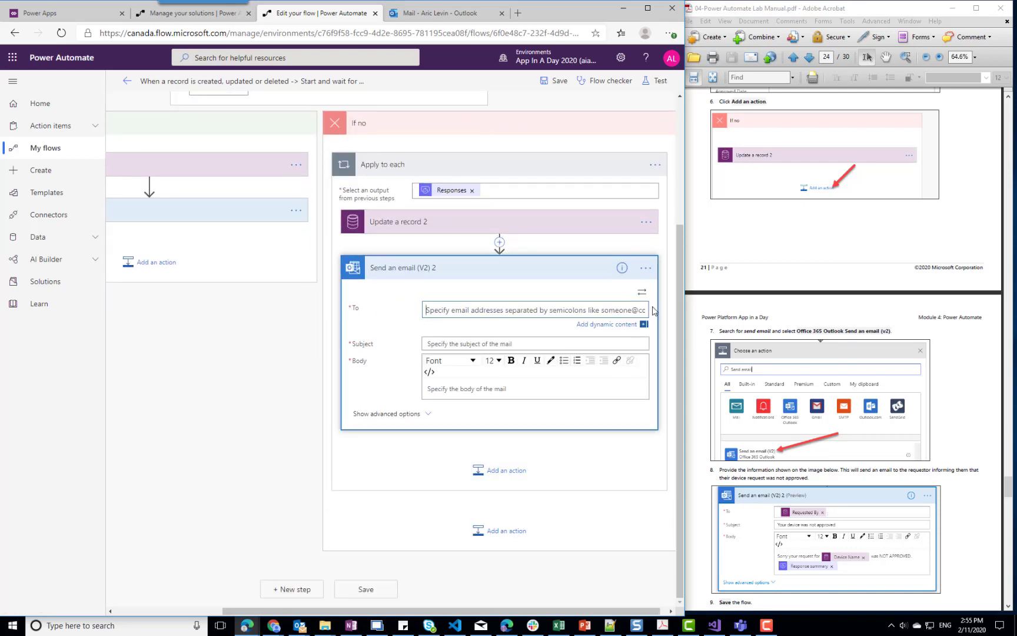
Address Send an email (V2) 2 to the record's Requested By value and set its subject to "Your device order was not approved.".
click(632, 325)
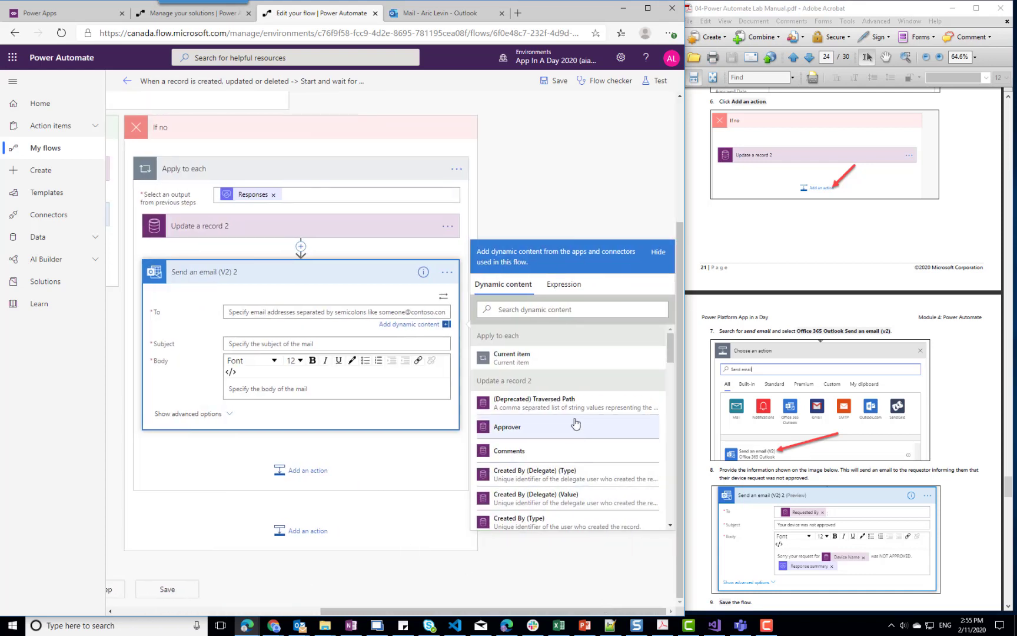
drag(670, 351, 667, 507)
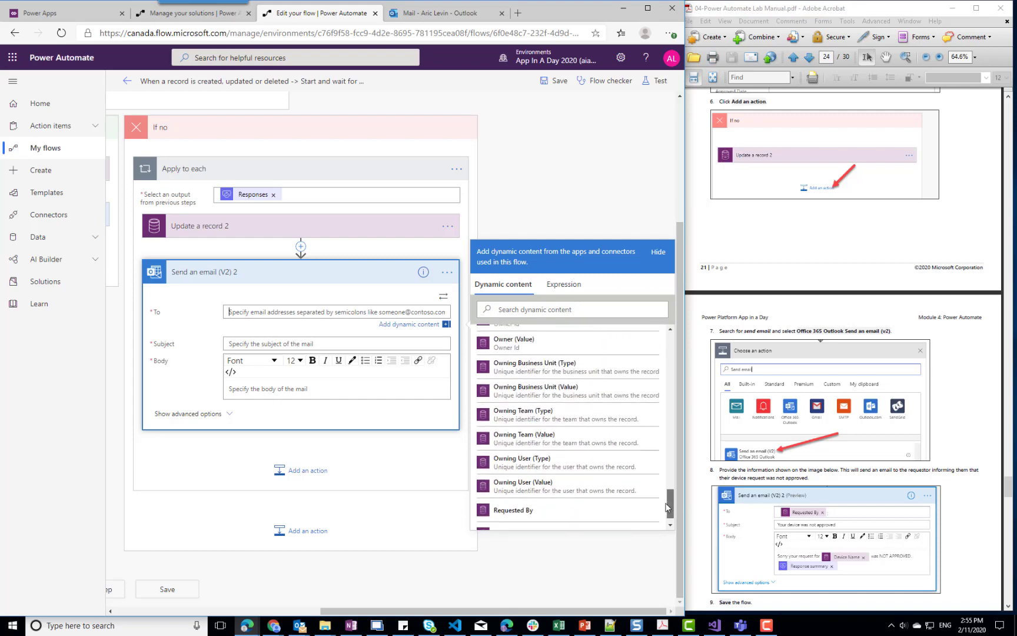
click(609, 506)
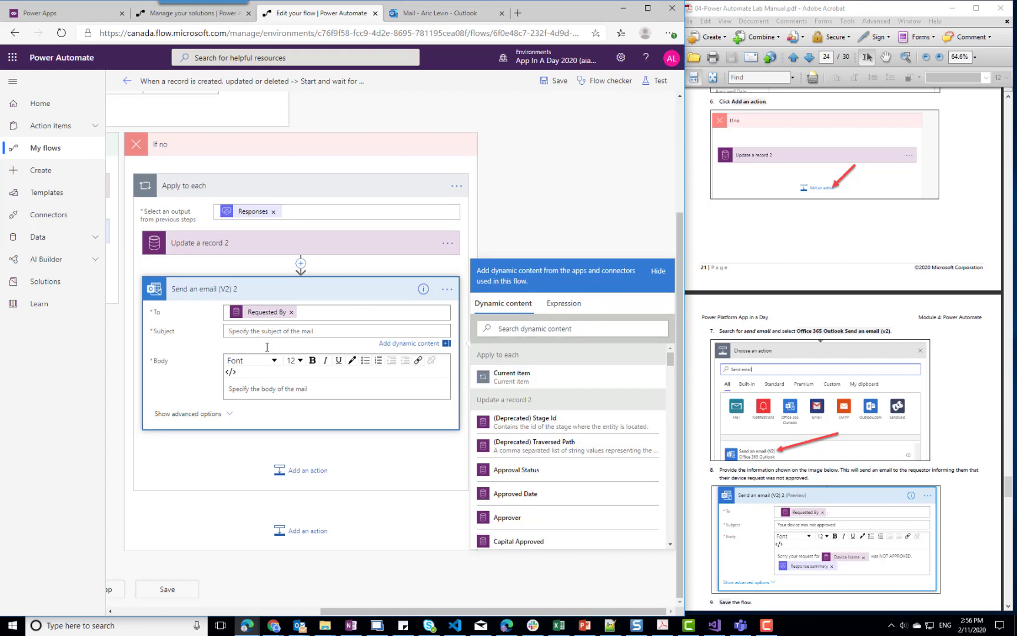
text(Y)
text(our device order was not approved.)
Write the email body "Sorry your request for [Device Name] was NOT APPROVED." using the trigger's Device Name value, and start a new line.
click(251, 386)
text(Sorry your request for)
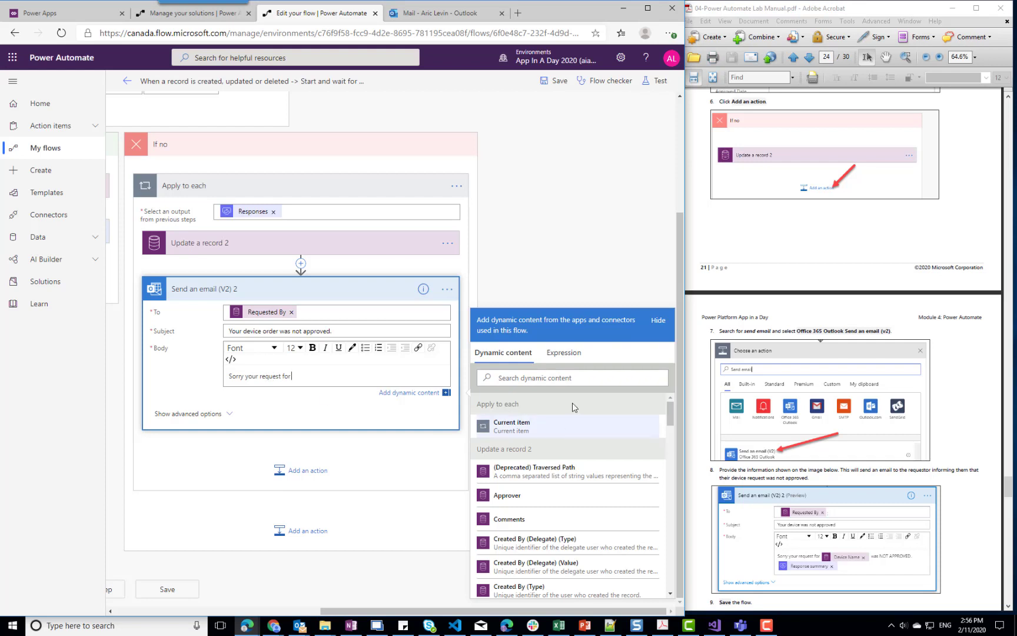
click(572, 379)
text(dev)
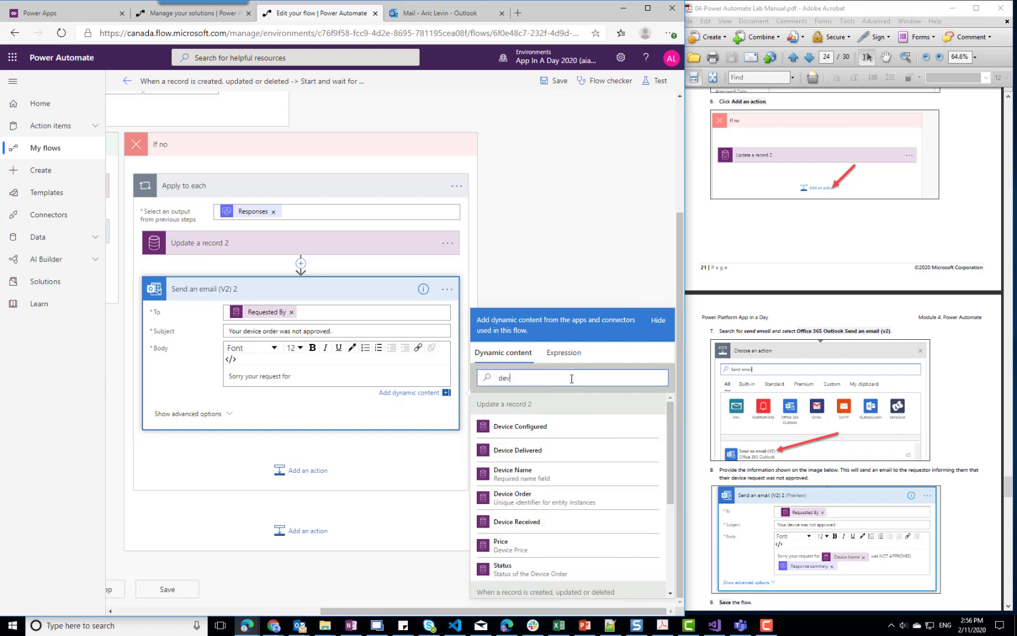
scroll(540, 474, down, 3)
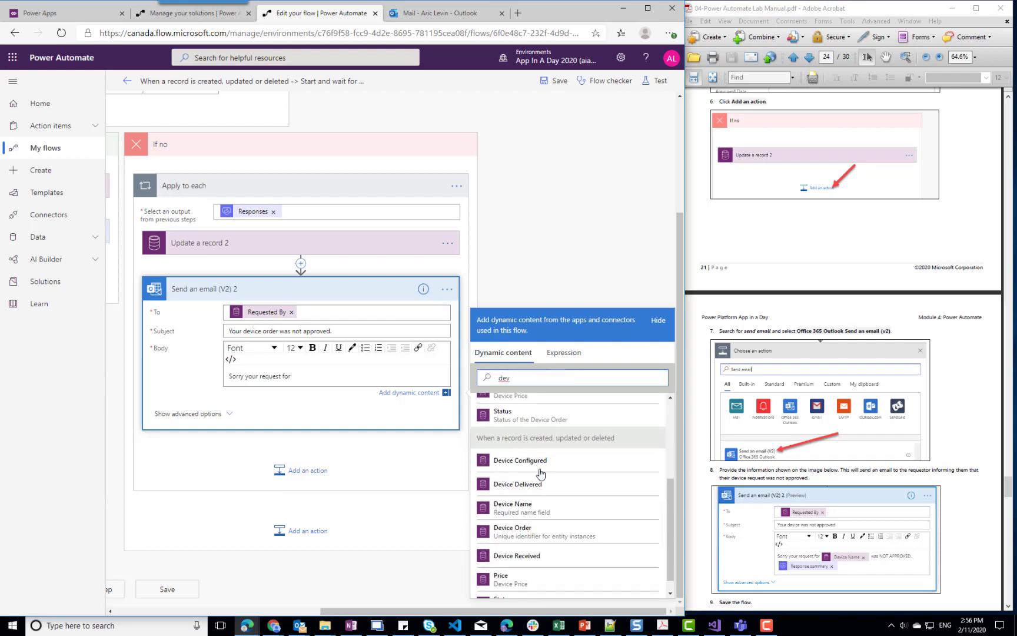
click(530, 507)
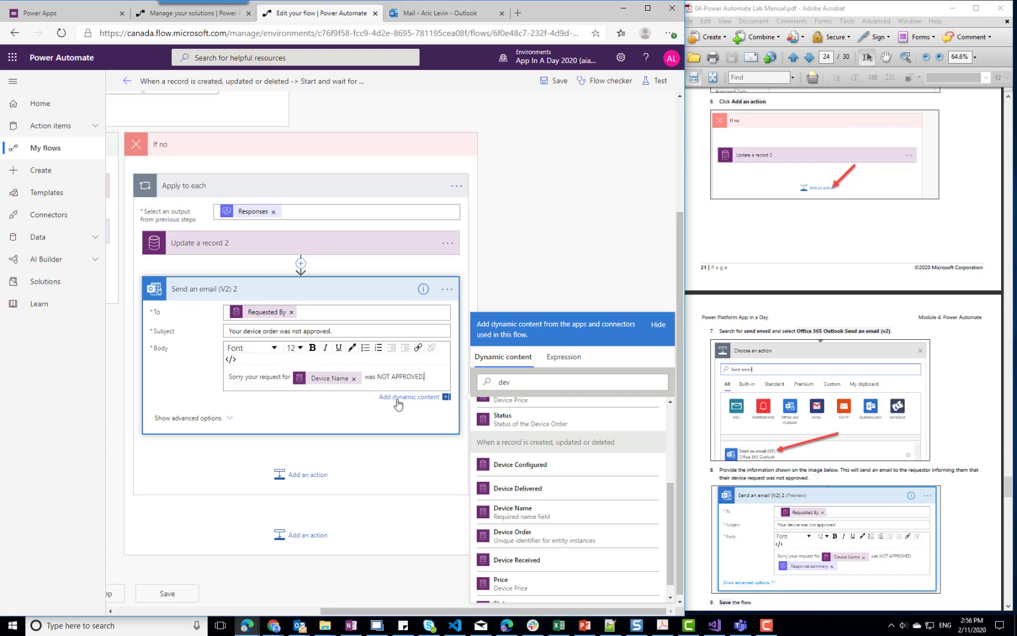
text(.)
key(Return)
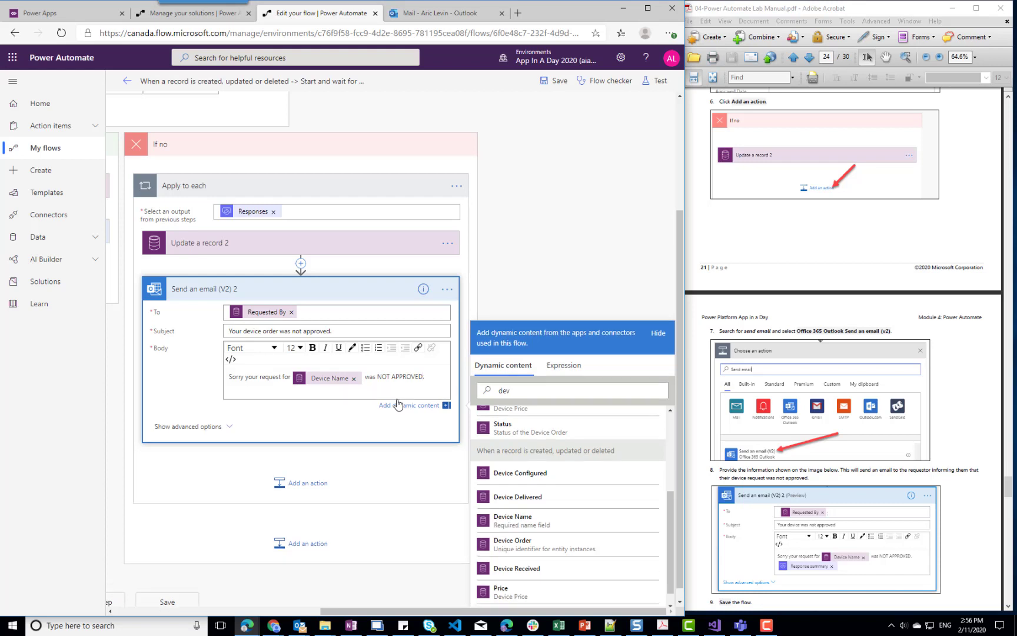
Insert the approval's Response summary on the new line of the email body.
scroll(601, 431, up, 3)
double_click(563, 389)
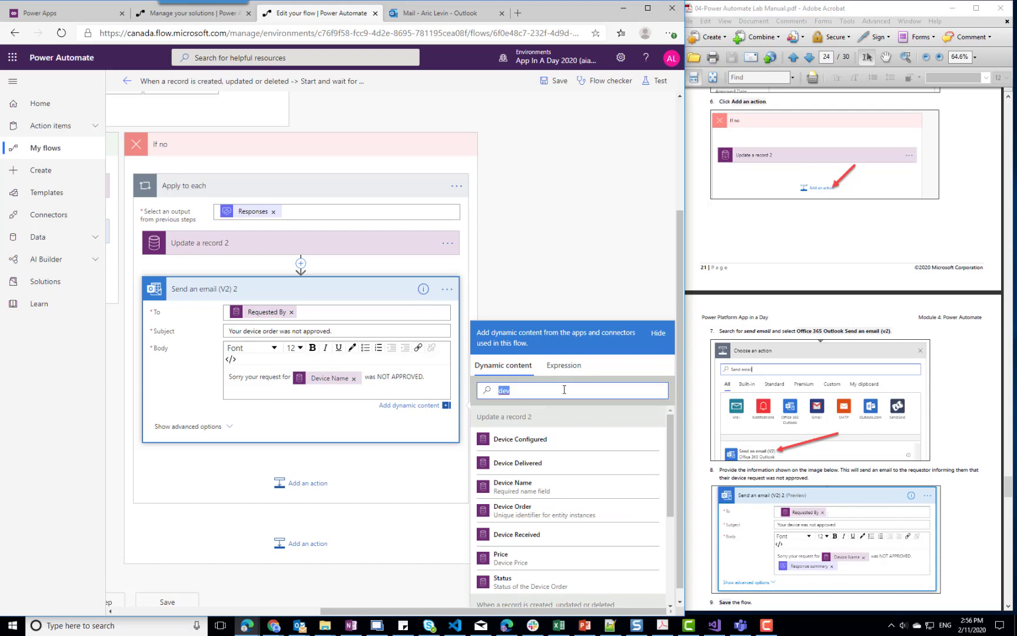
key(BackSpace)
scroll(534, 490, down, 10)
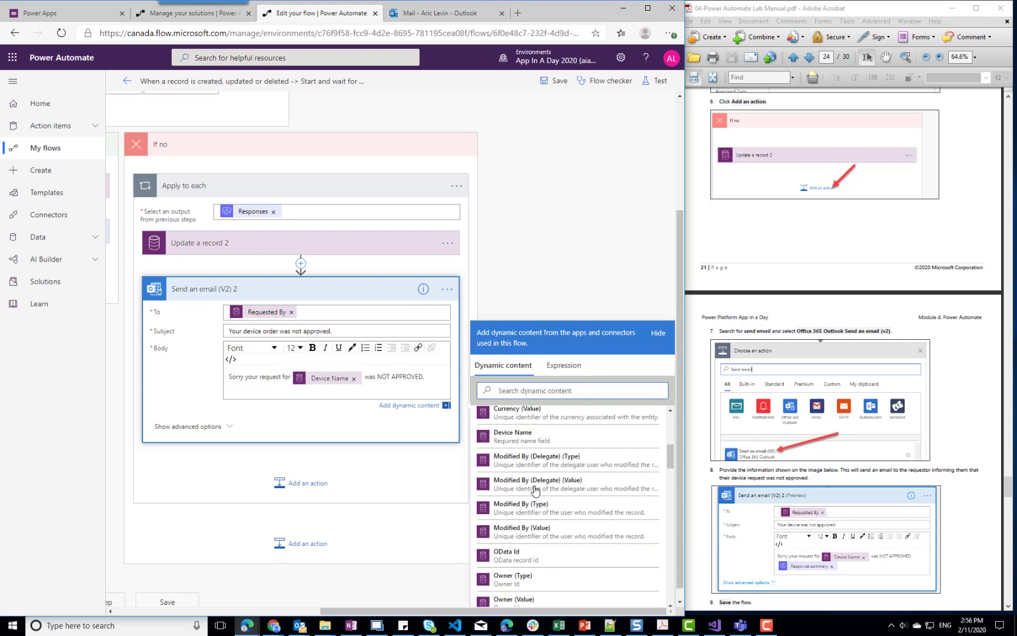
scroll(534, 489, up, 3)
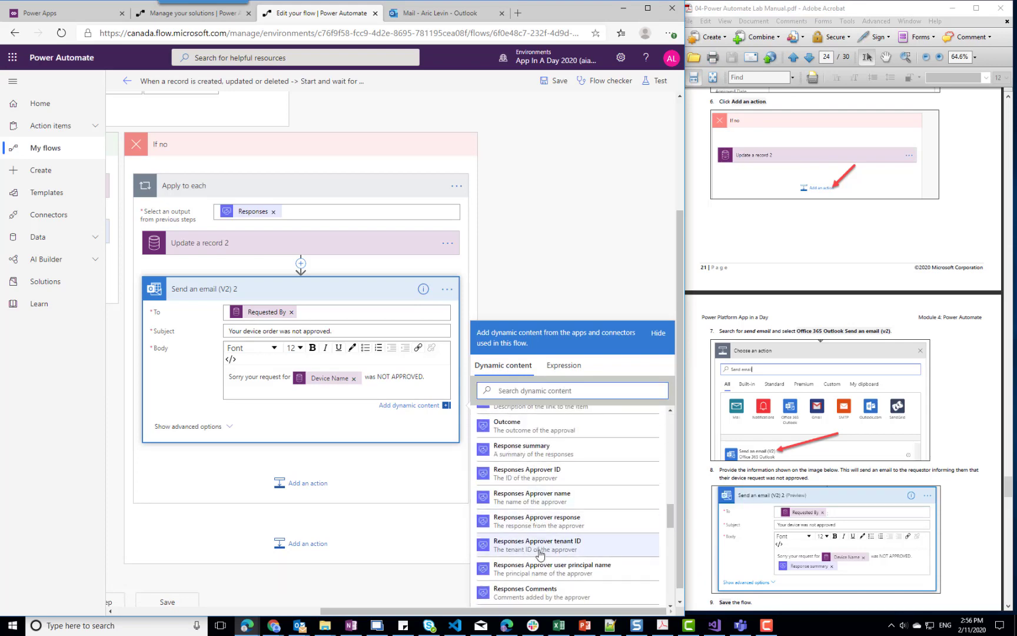
click(532, 449)
Rename the flow as "Approval Flow" and save it, following the lab manual's save step.
scroll(815, 510, down, 3)
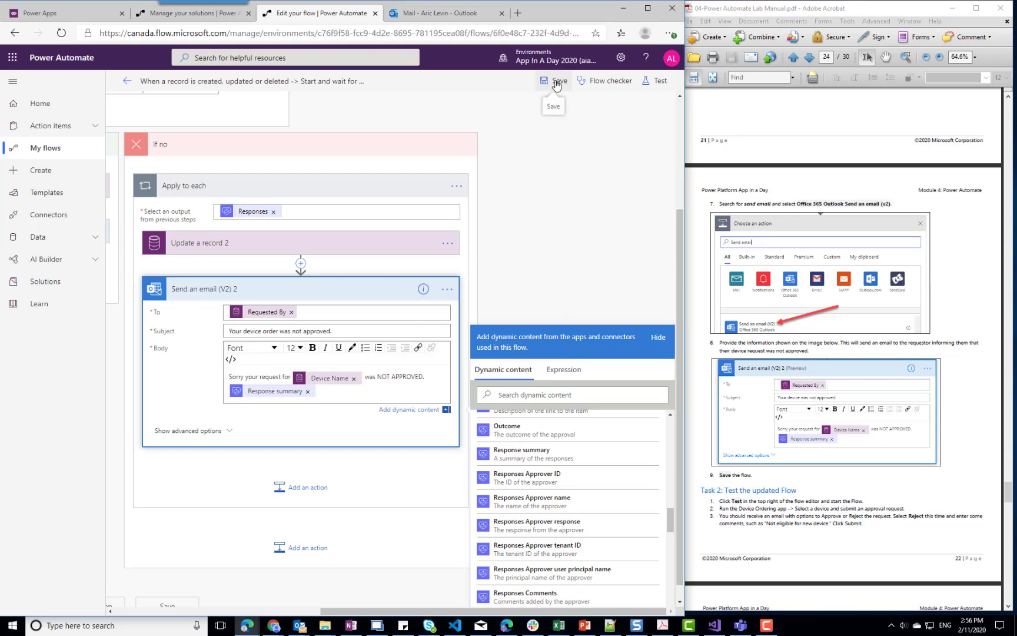
click(278, 81)
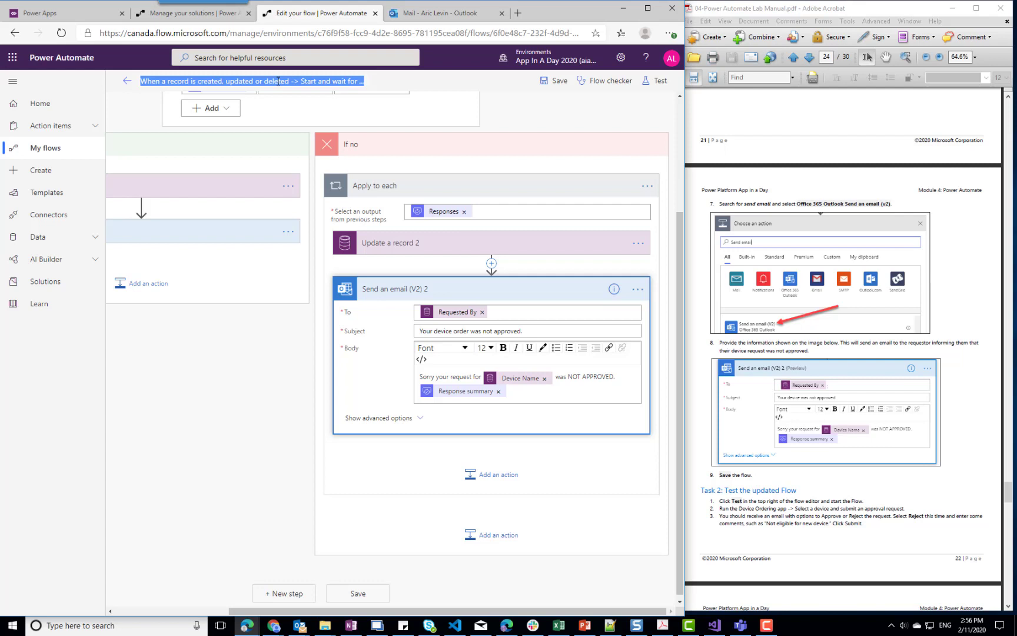
text(Approval Flow)
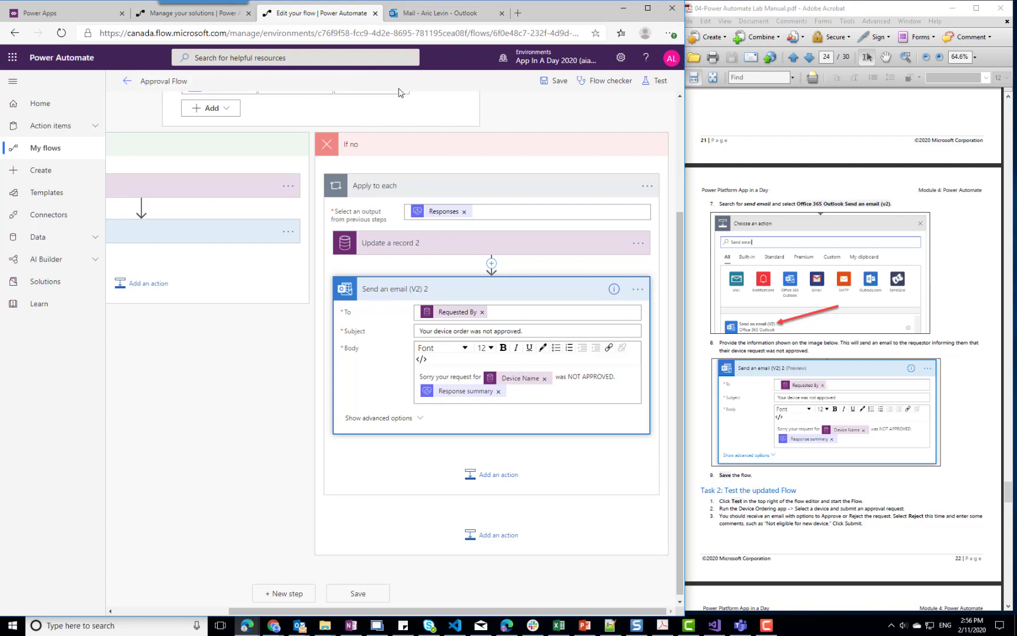
click(557, 81)
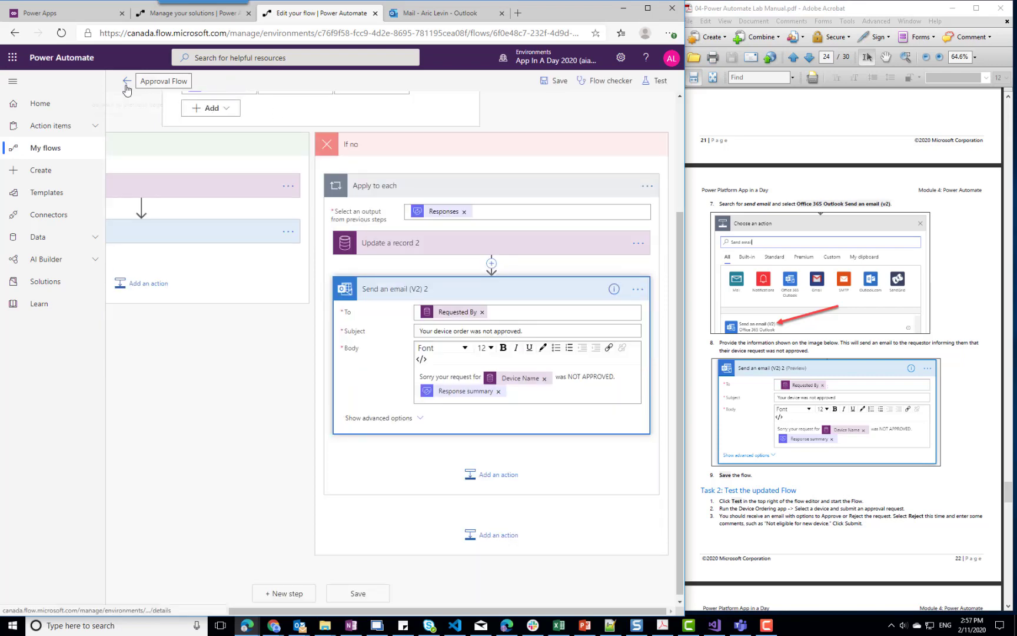
Switch to Power Apps, close the Share this app pane and play the Device Ordering App from the App In A Day solution.
click(62, 14)
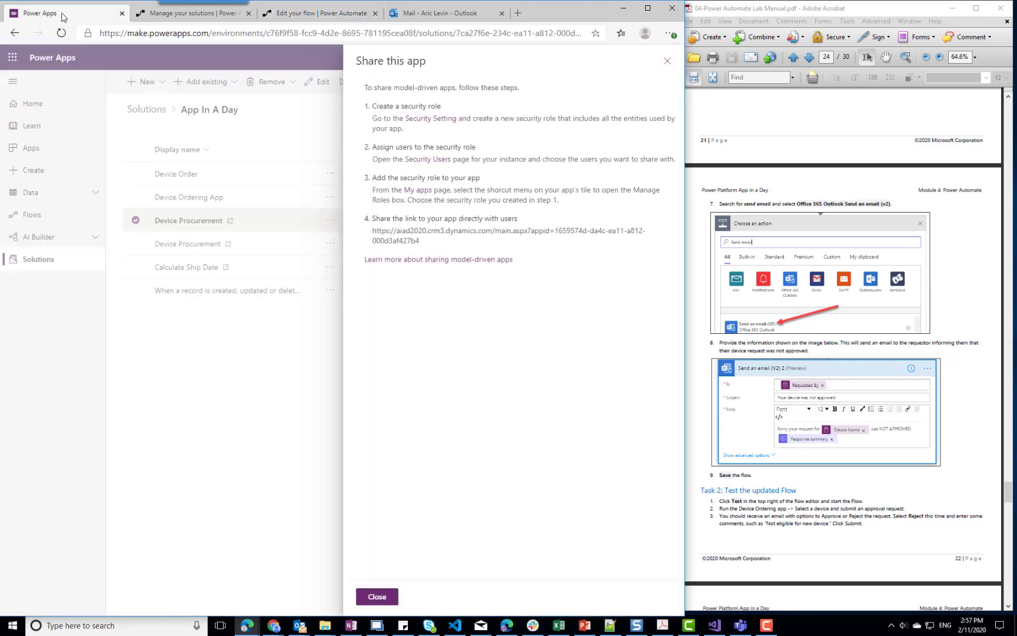
click(667, 61)
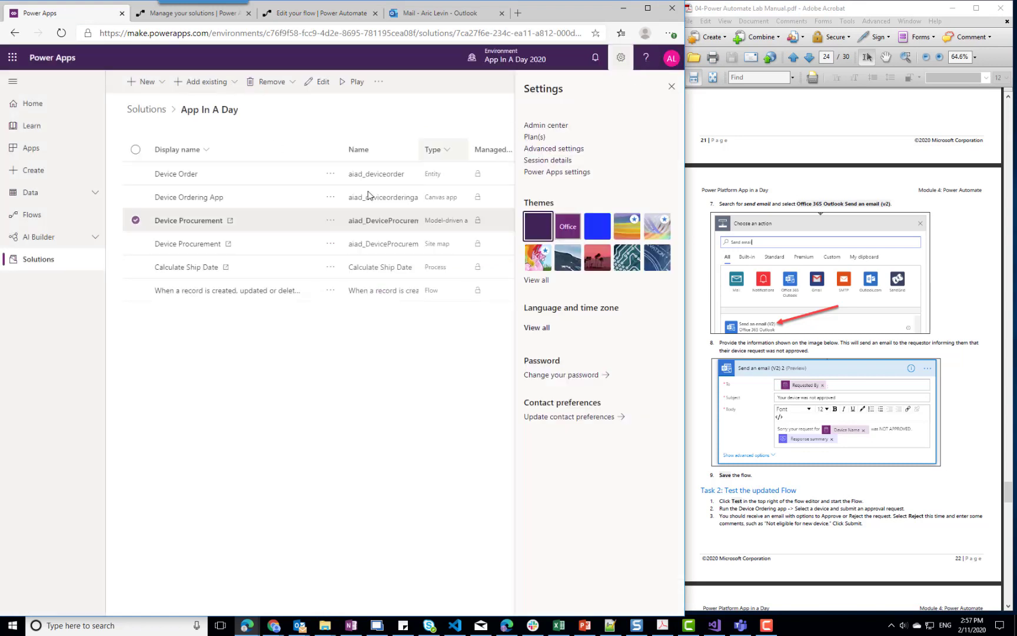
click(187, 198)
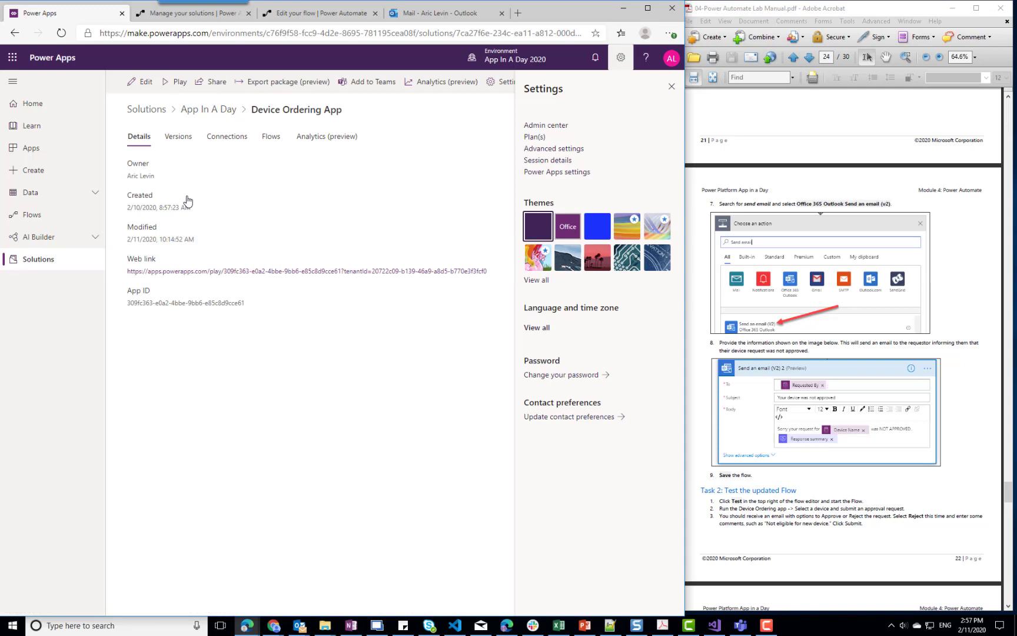
click(174, 81)
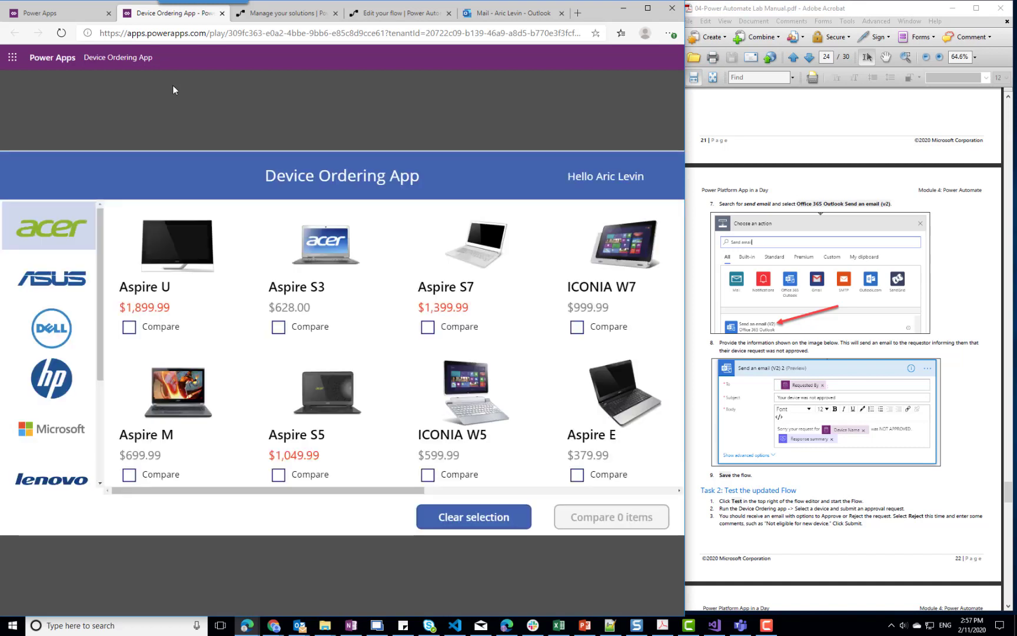
Submit a device request for the Acer Aspire U with the comment "Please. I need an expensive laptop." and acknowledge the confirmation.
click(131, 327)
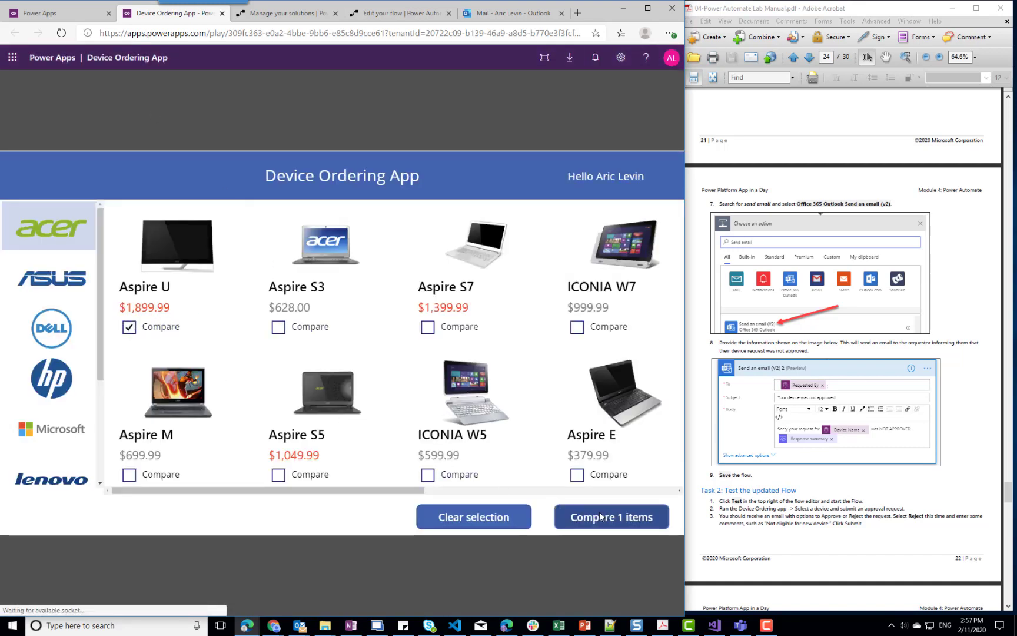
click(514, 380)
text(Please. I need a)
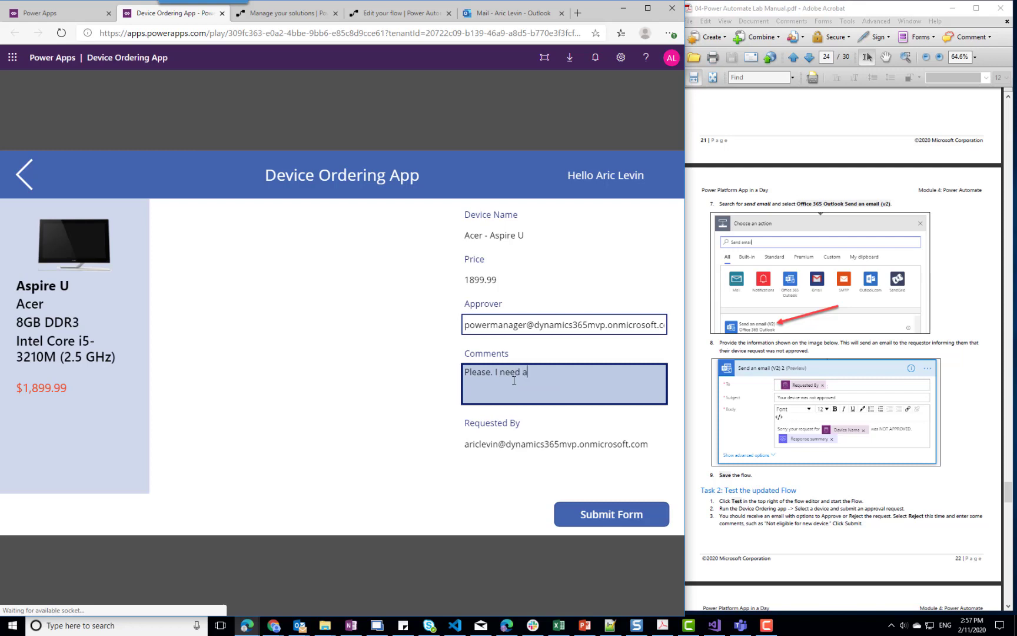
text(n expensive laptop.)
click(607, 517)
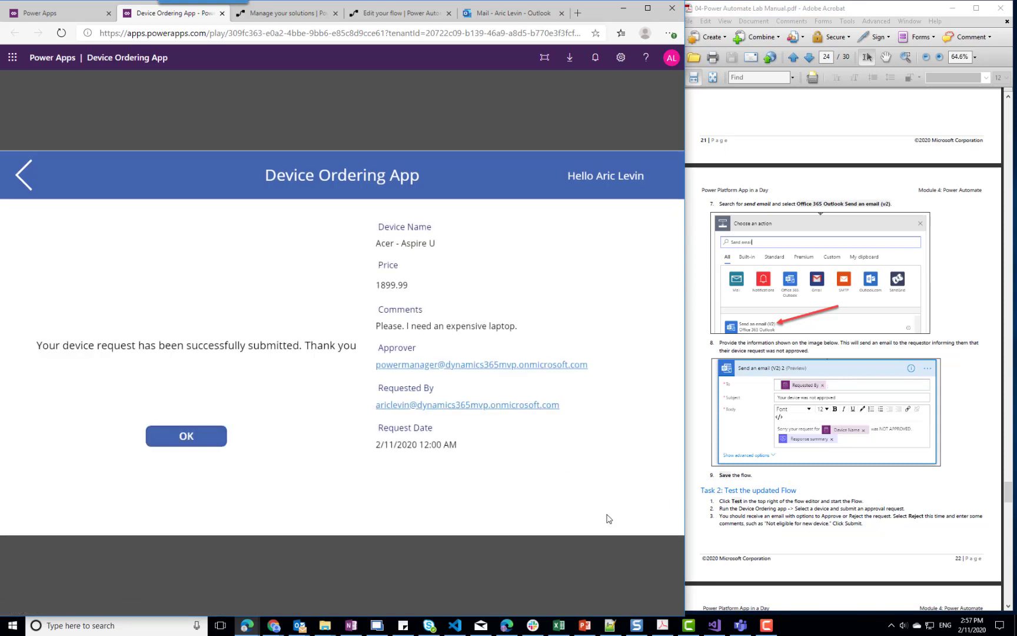
click(188, 437)
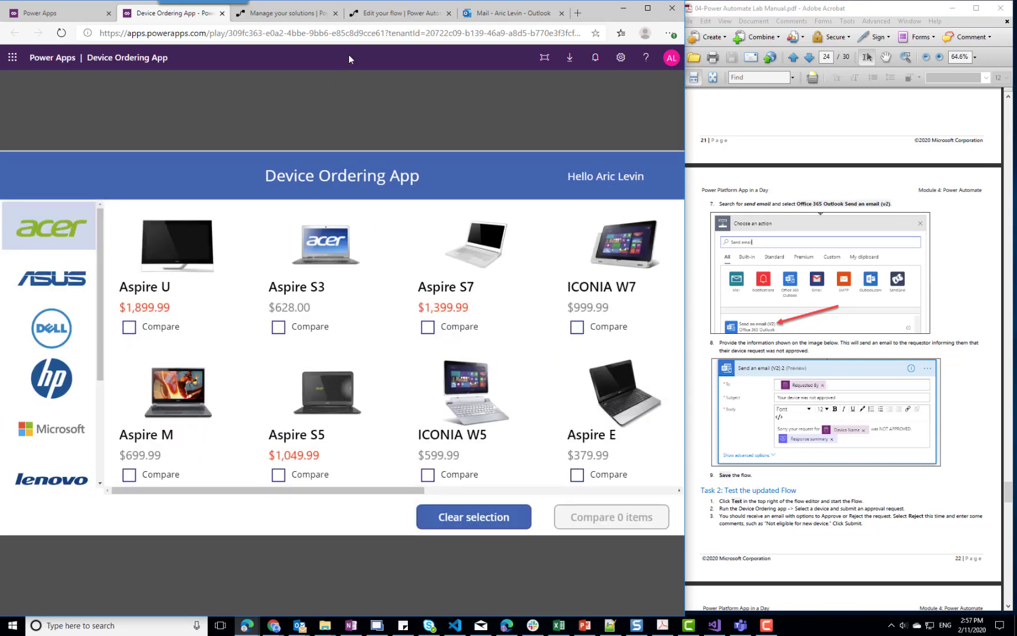
Switch to Power Automate, refresh the Device Approval Flow's run history and open the newest run to examine its progress.
click(377, 15)
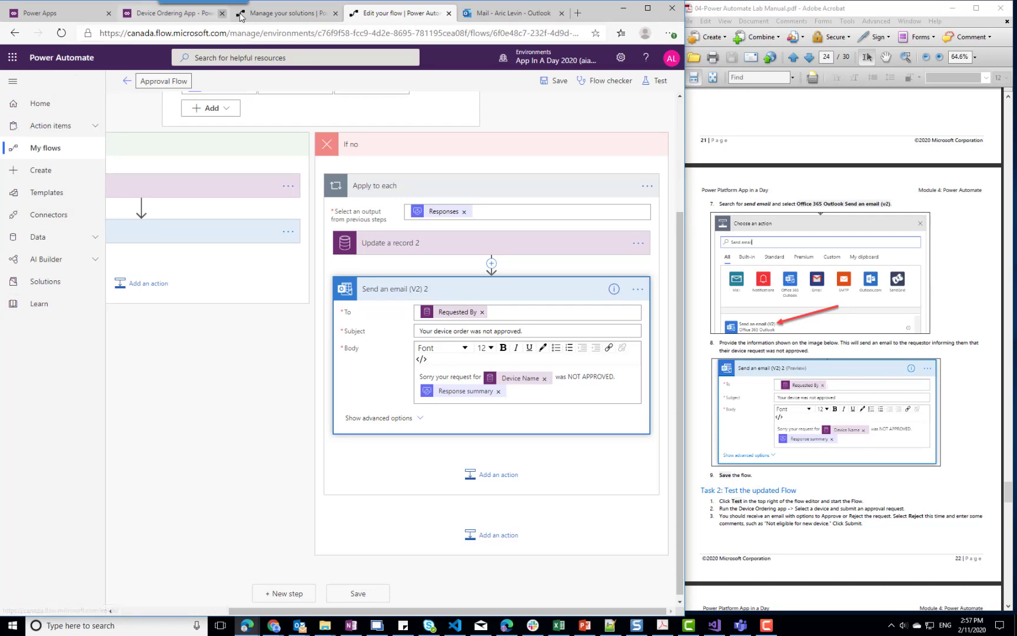
click(283, 13)
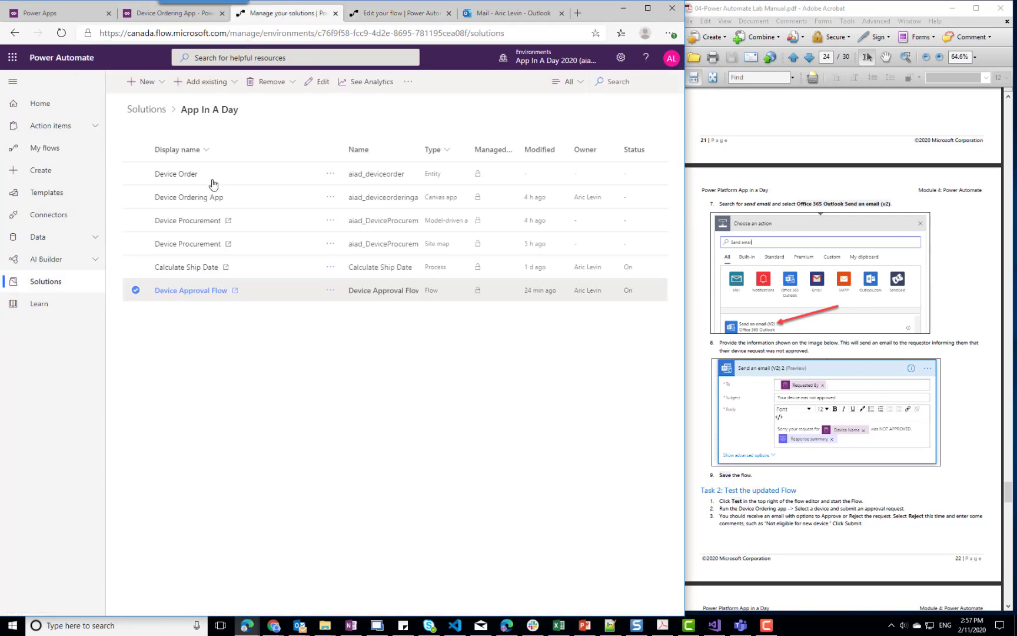
click(200, 291)
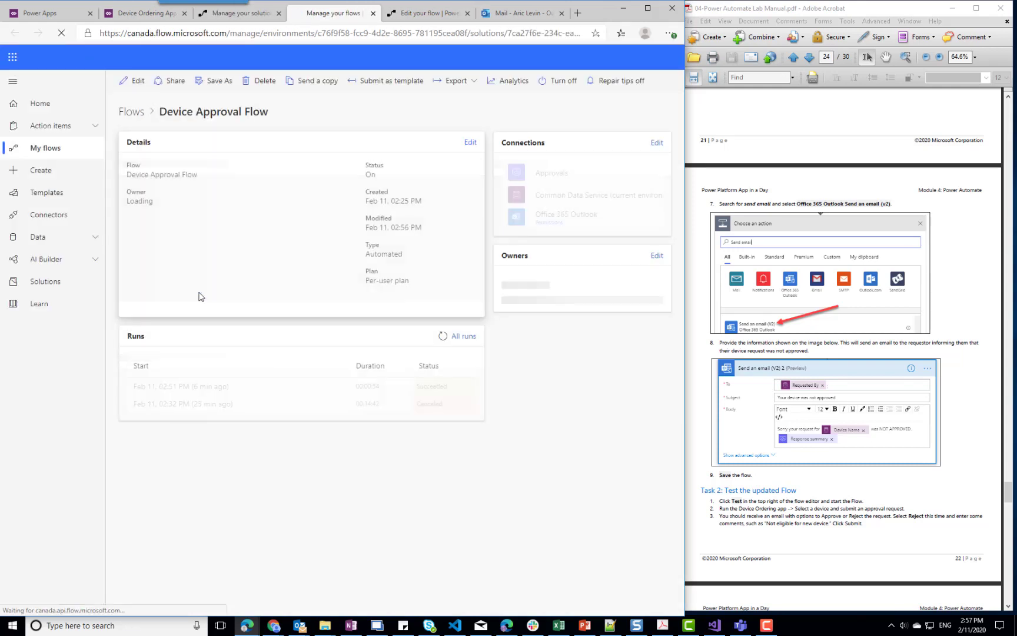
click(441, 337)
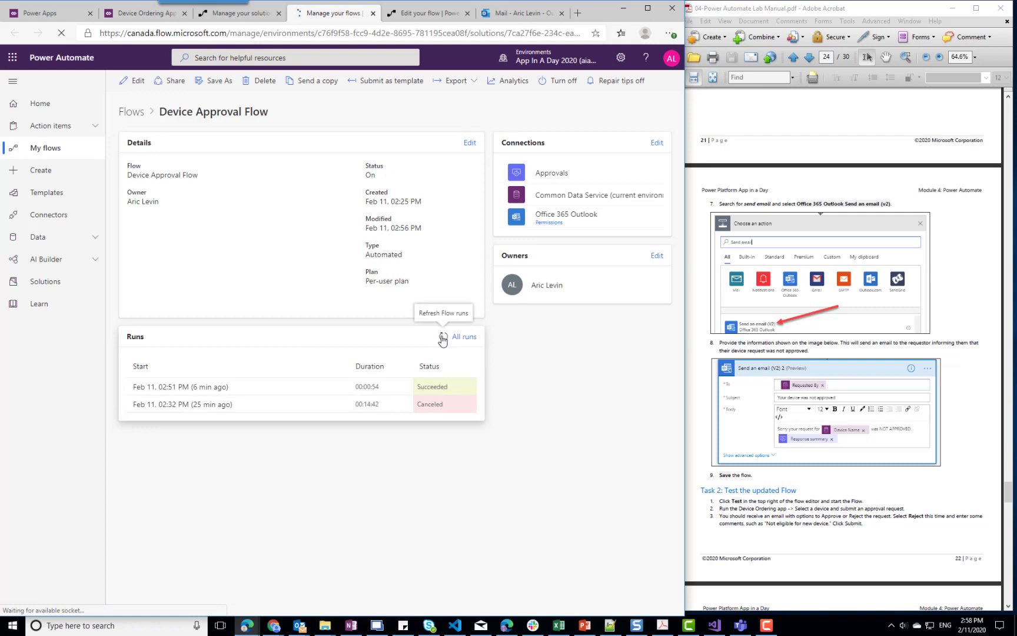
click(442, 338)
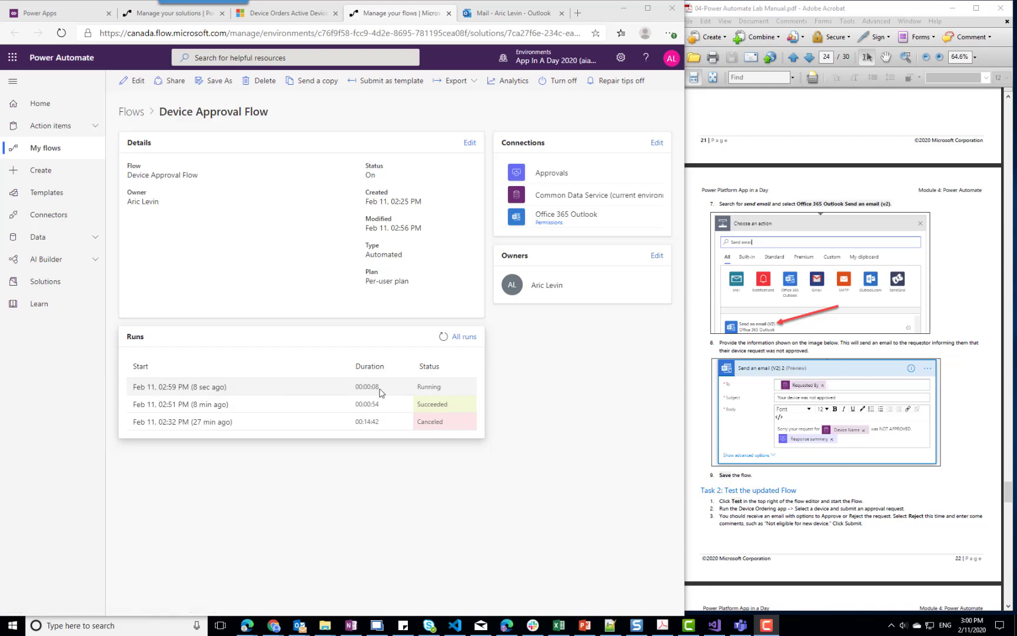
click(175, 389)
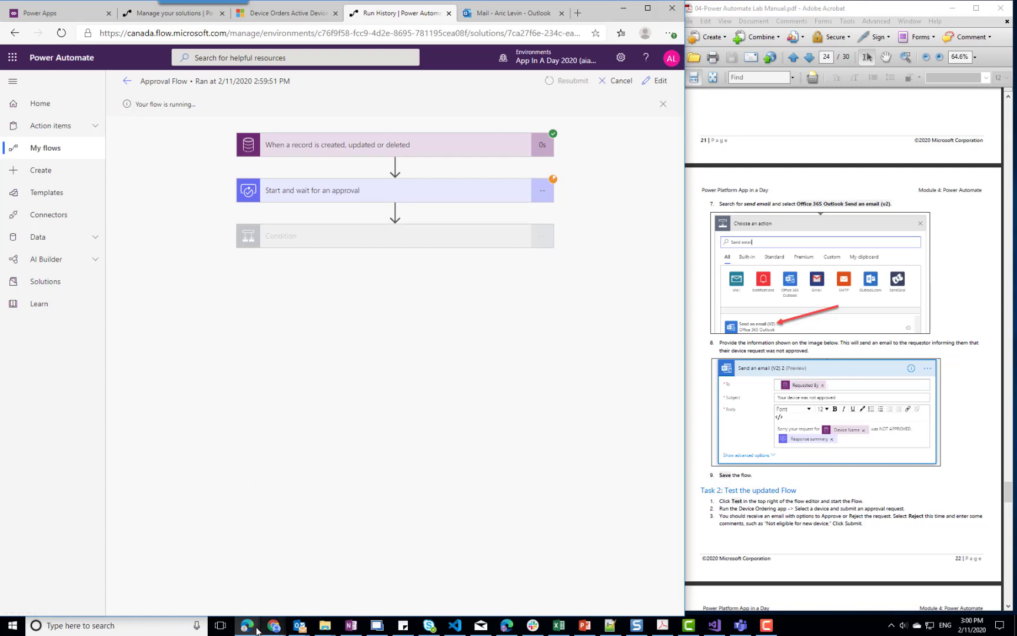
Switch to the approver's Outlook mailbox and reject the Acer - Aspire U request with the reason "This is too expensive.".
mouse_move(247, 625)
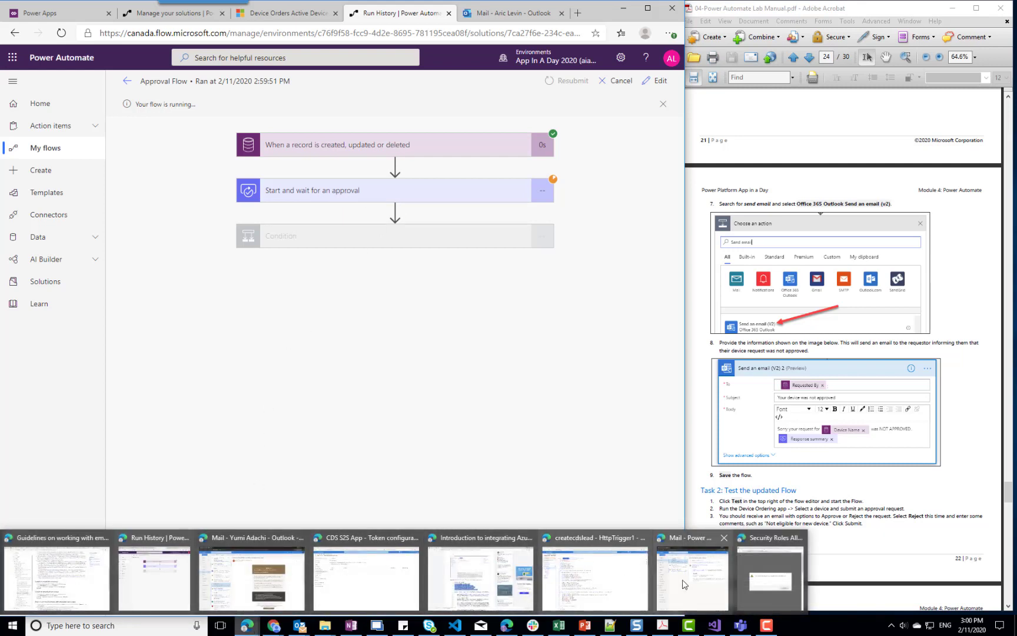
click(656, 567)
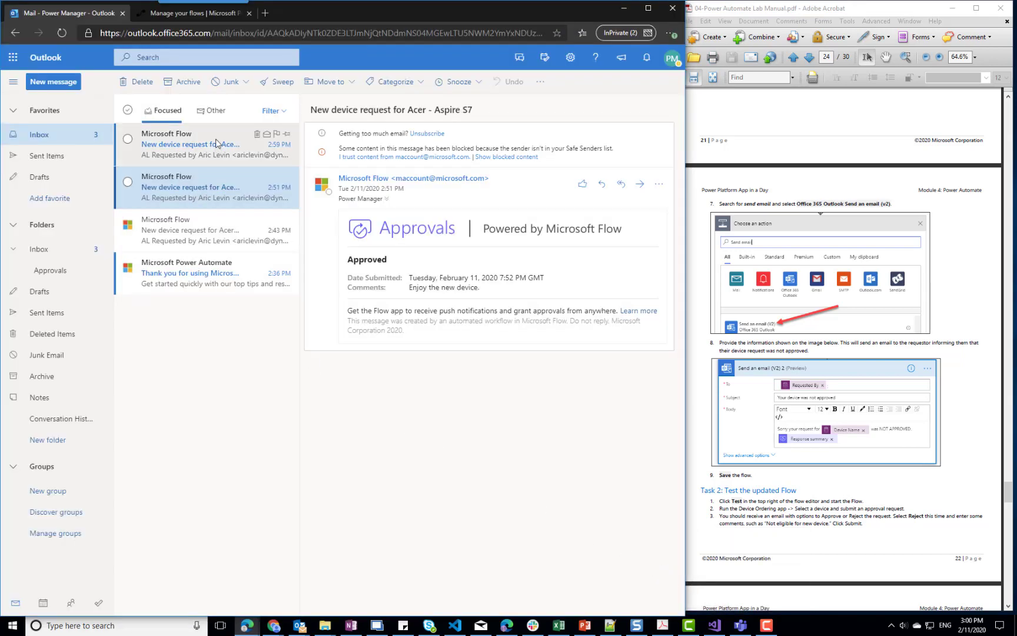
click(216, 142)
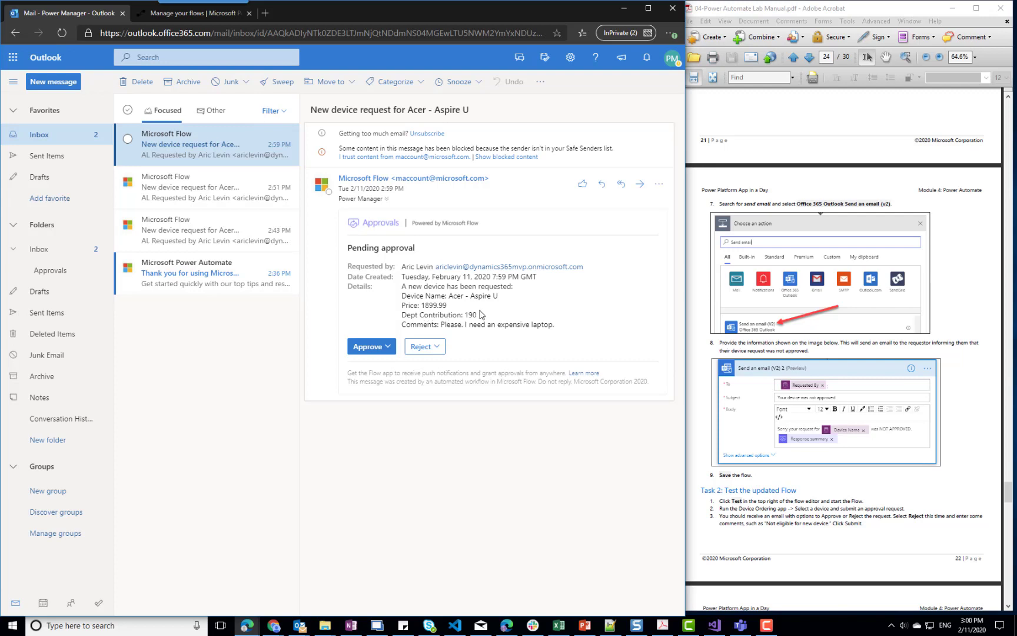
click(423, 348)
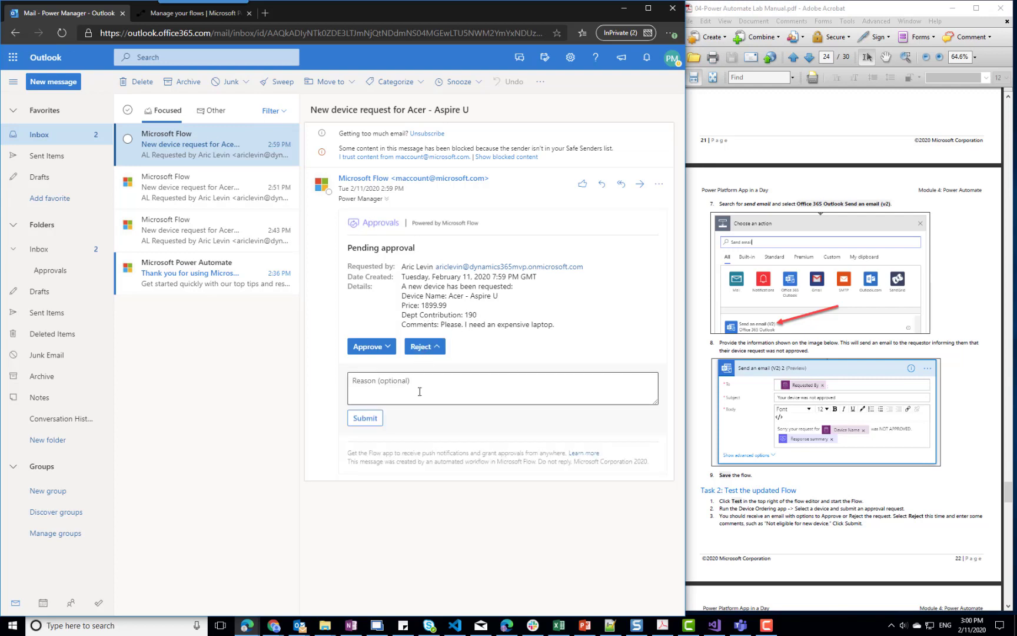
text(This is too expensive.)
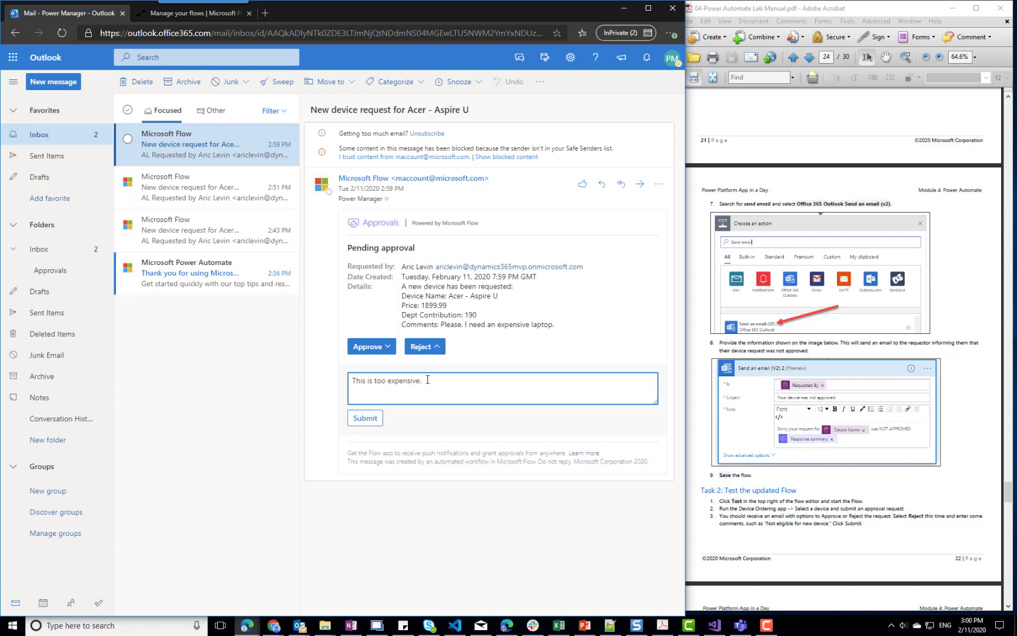
click(362, 419)
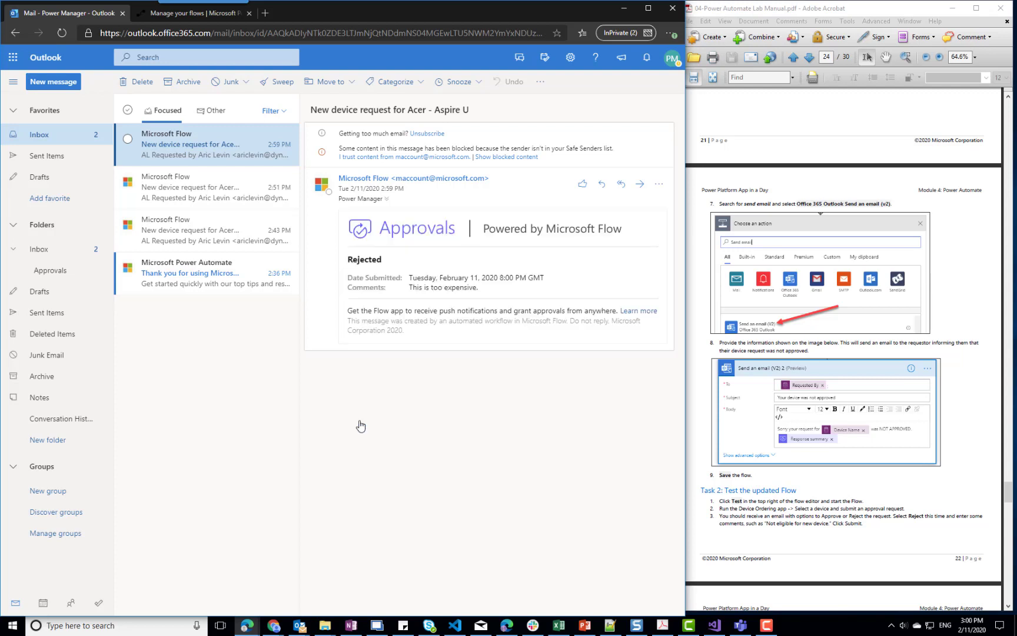
Switch to the requester's Outlook mailbox and read the new email saying the device order was not approved.
click(624, 10)
click(475, 16)
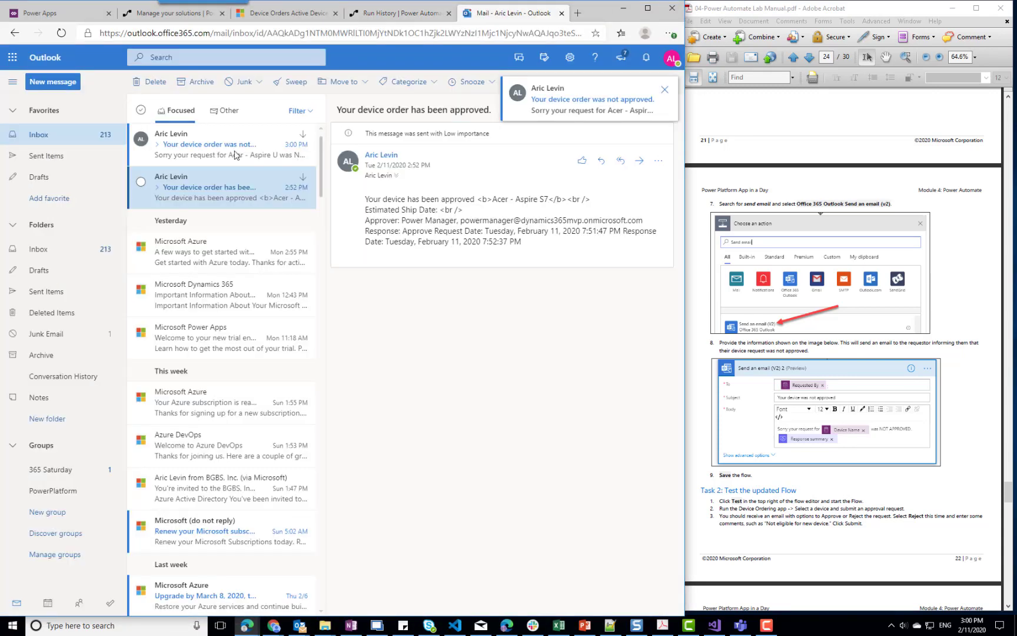
click(198, 144)
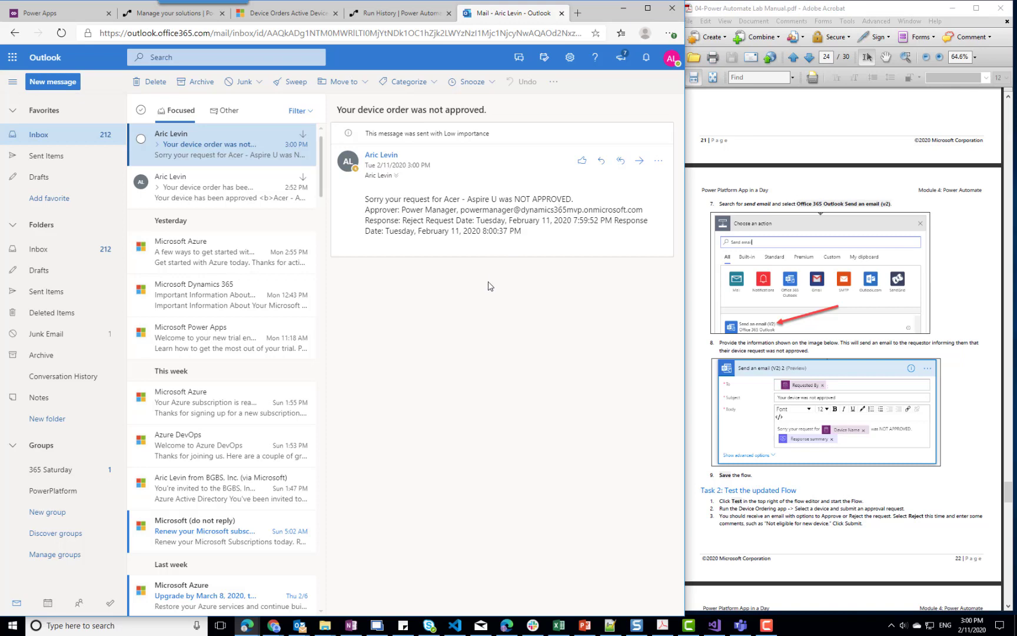
Switch to the Power Automate run and examine the approval outputs, the condition result and the Apply to each actions under If no.
click(377, 13)
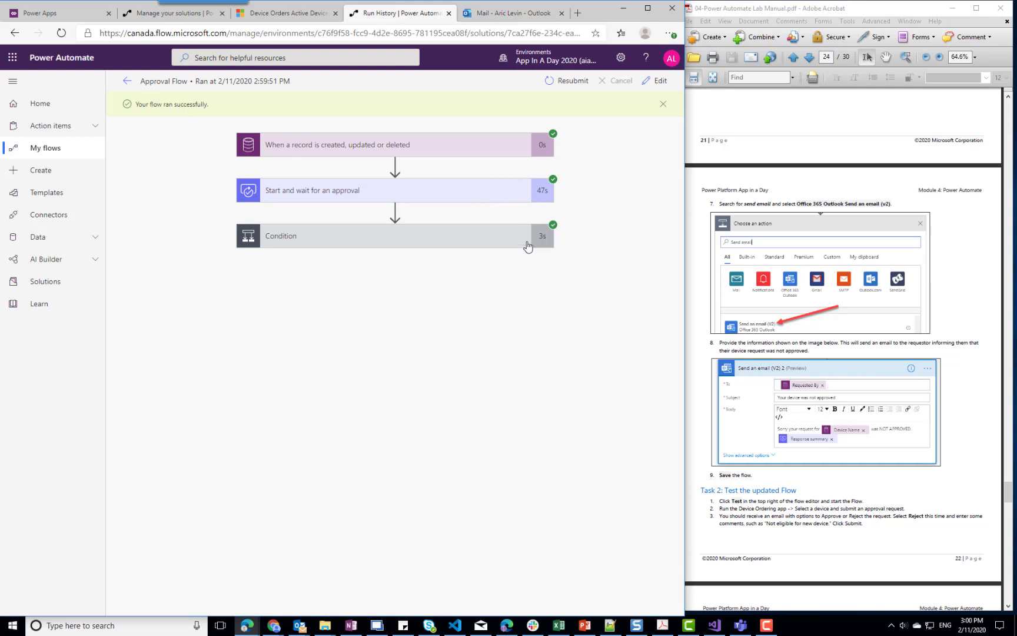
click(312, 199)
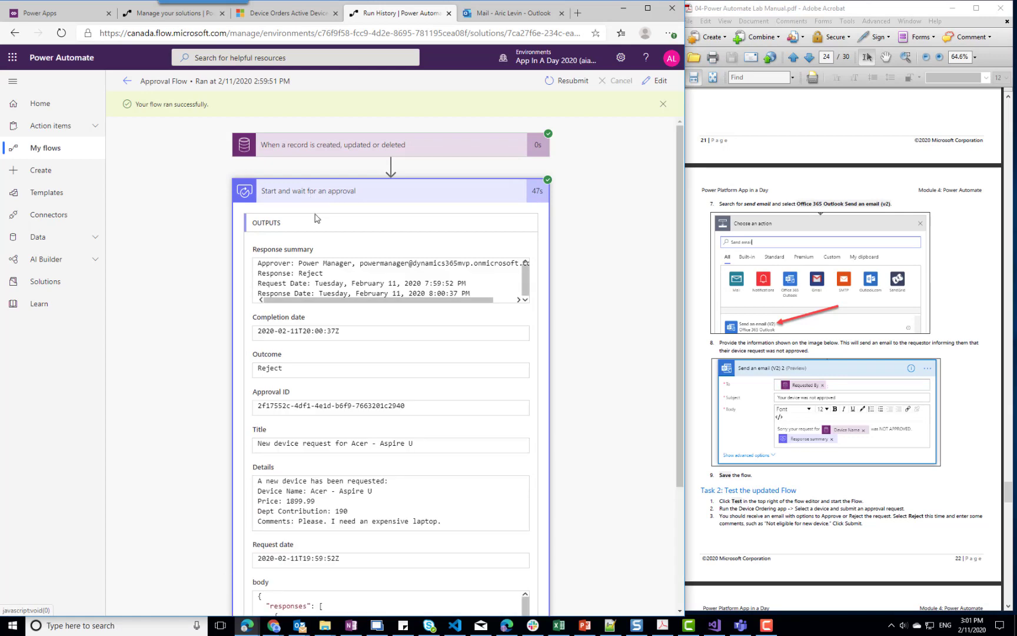
scroll(371, 490, down, 1)
scroll(327, 452, down, 1)
click(318, 573)
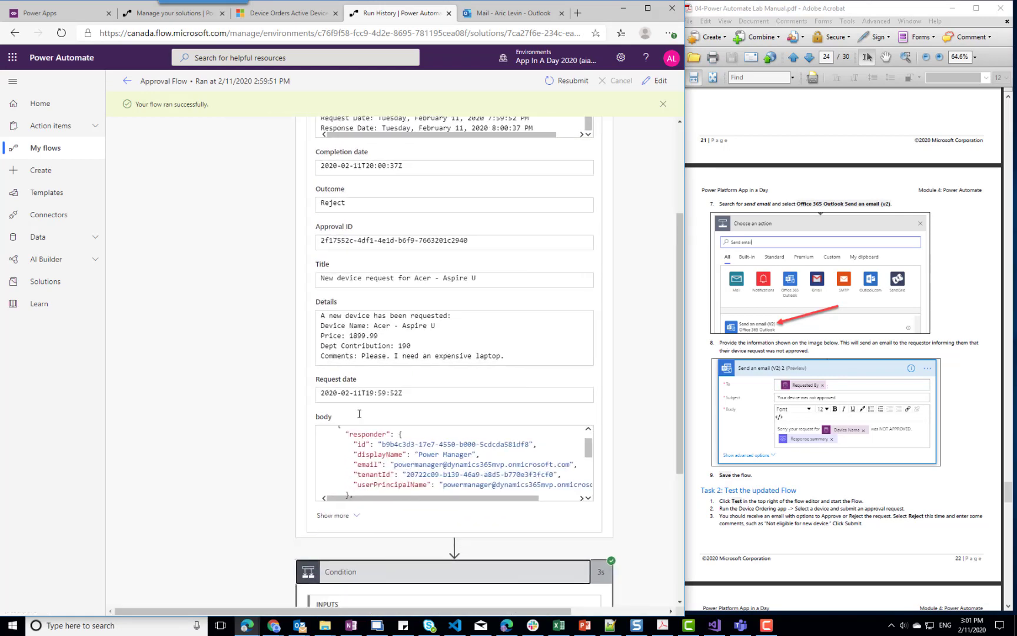
scroll(400, 368, down, 4)
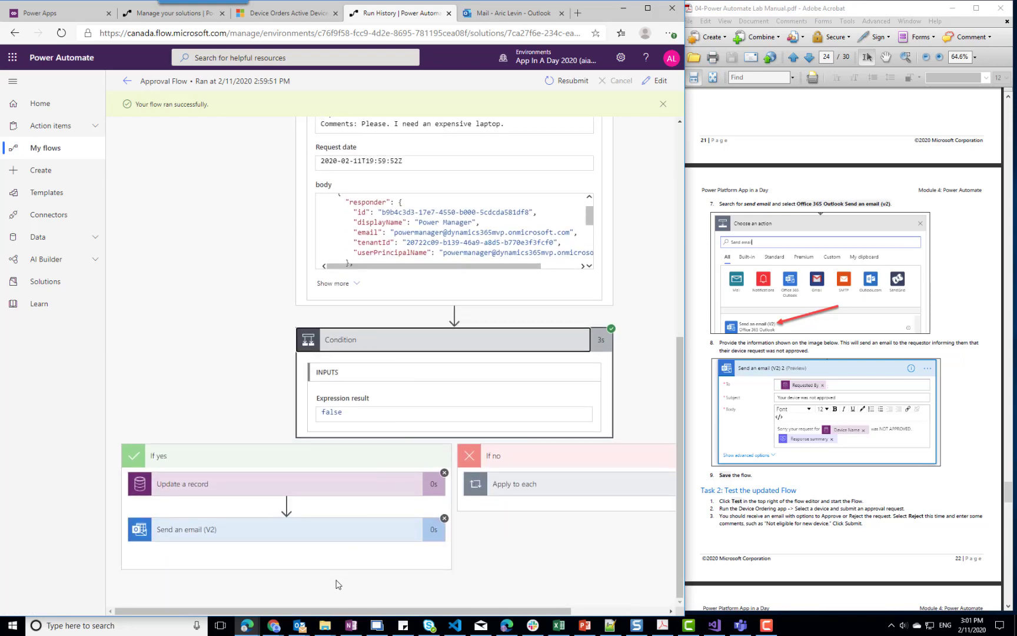
drag(275, 608, 507, 610)
click(474, 484)
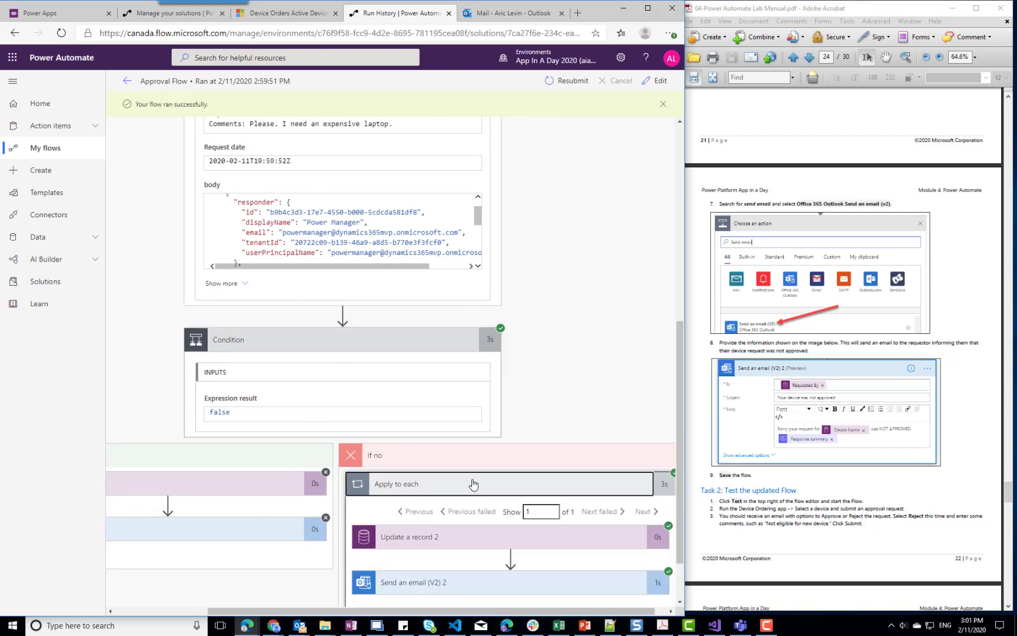
scroll(481, 499, down, 1)
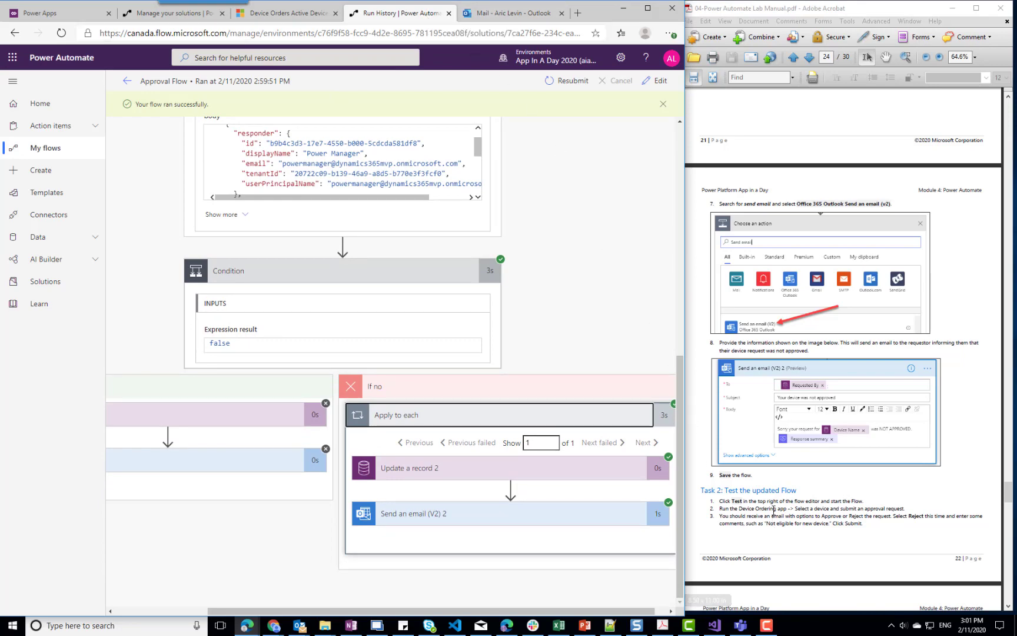
Find Task 3 on the approval center in the lab manual PDF and open the Approvals page in Power Automate.
click(773, 510)
scroll(773, 509, down, 10)
scroll(773, 510, down, 5)
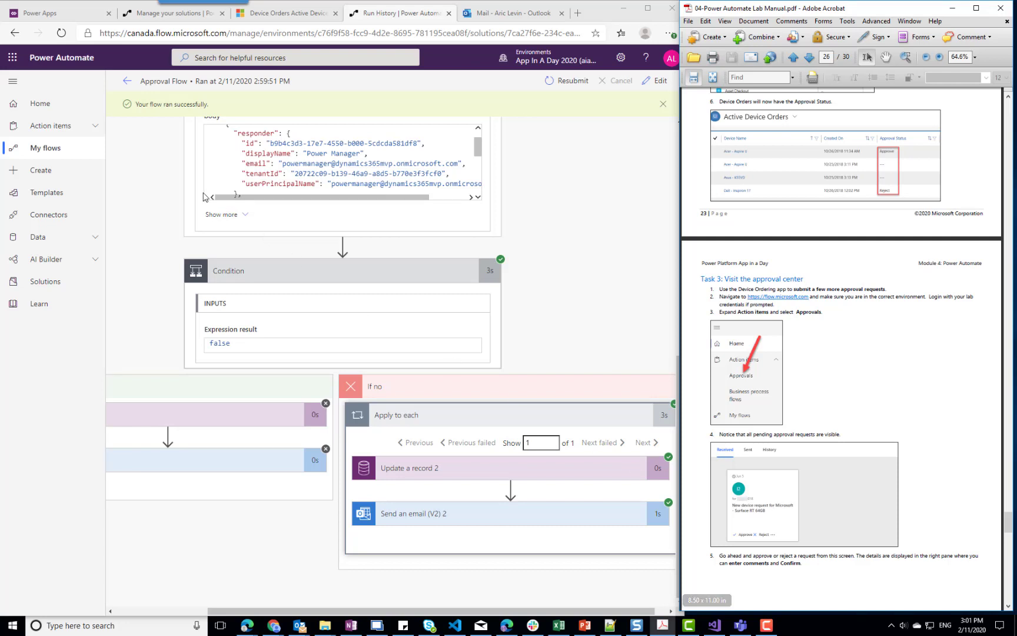
click(77, 129)
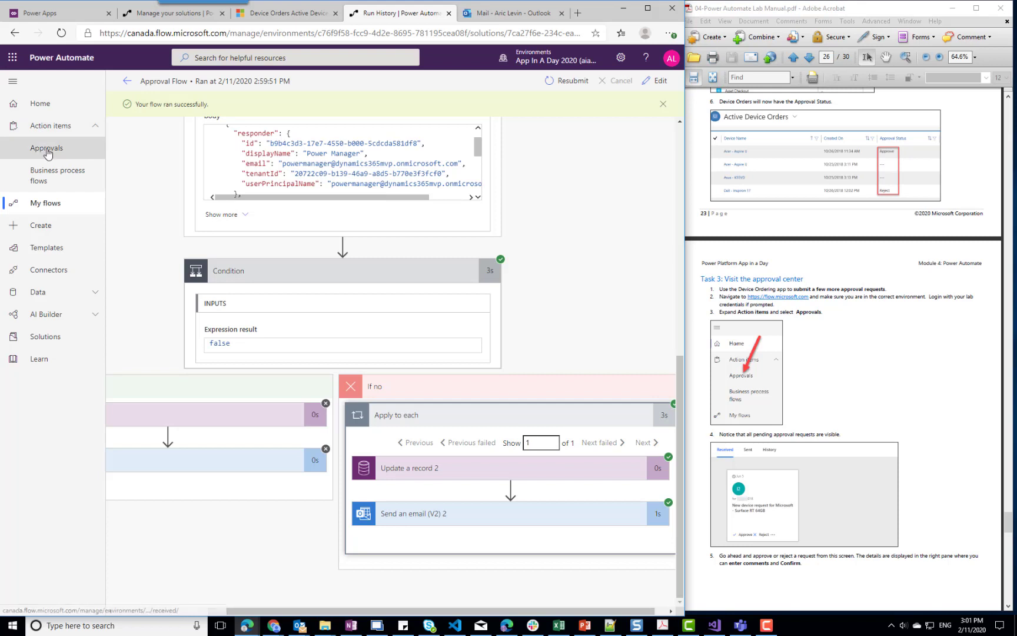
click(47, 151)
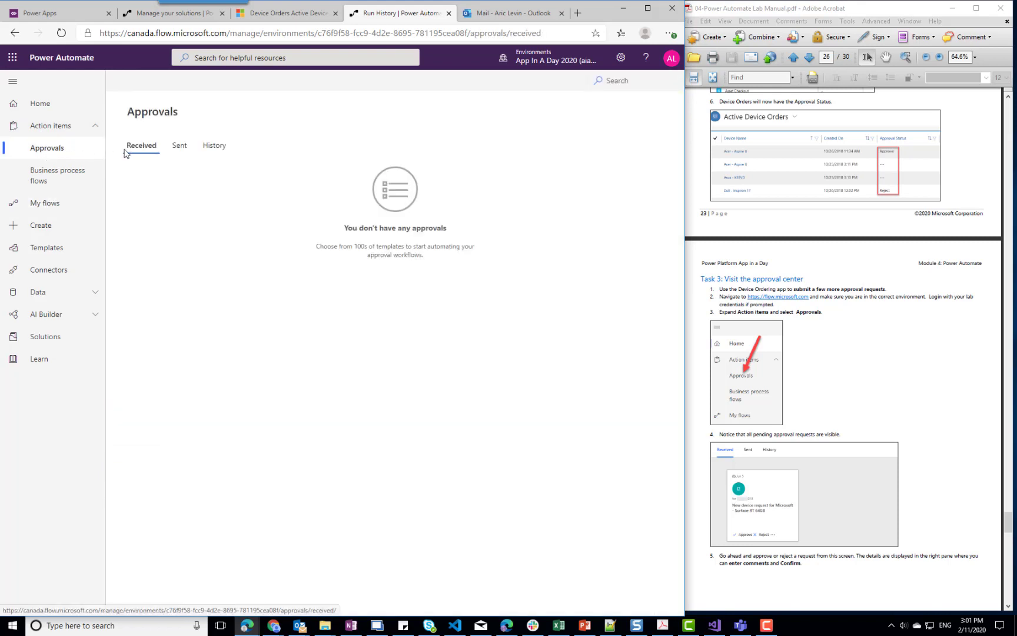
Show the approvals history filtered to sent requests.
click(176, 148)
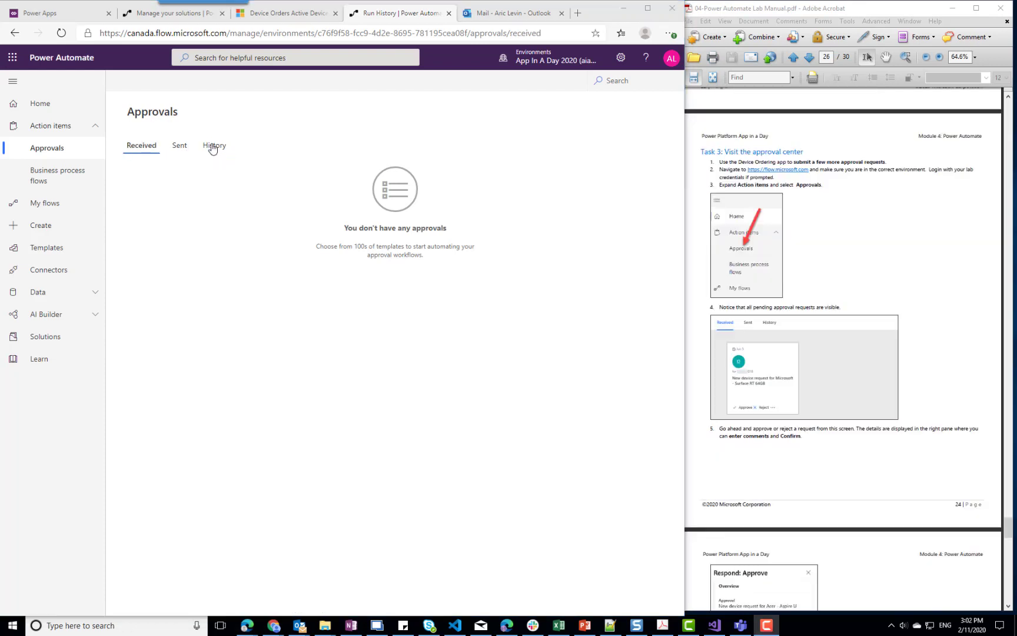
click(213, 149)
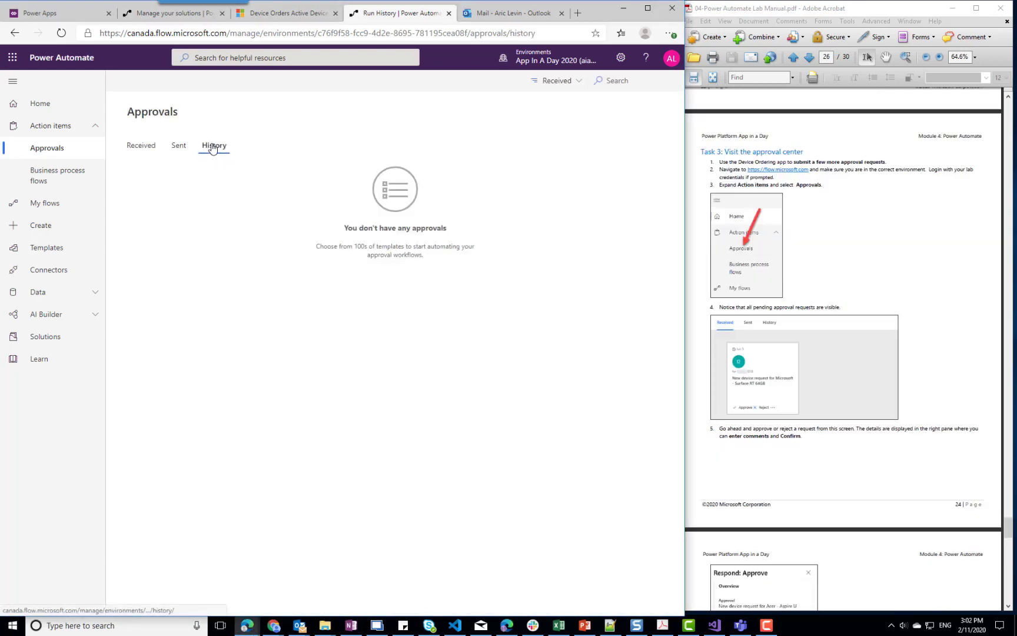
click(557, 82)
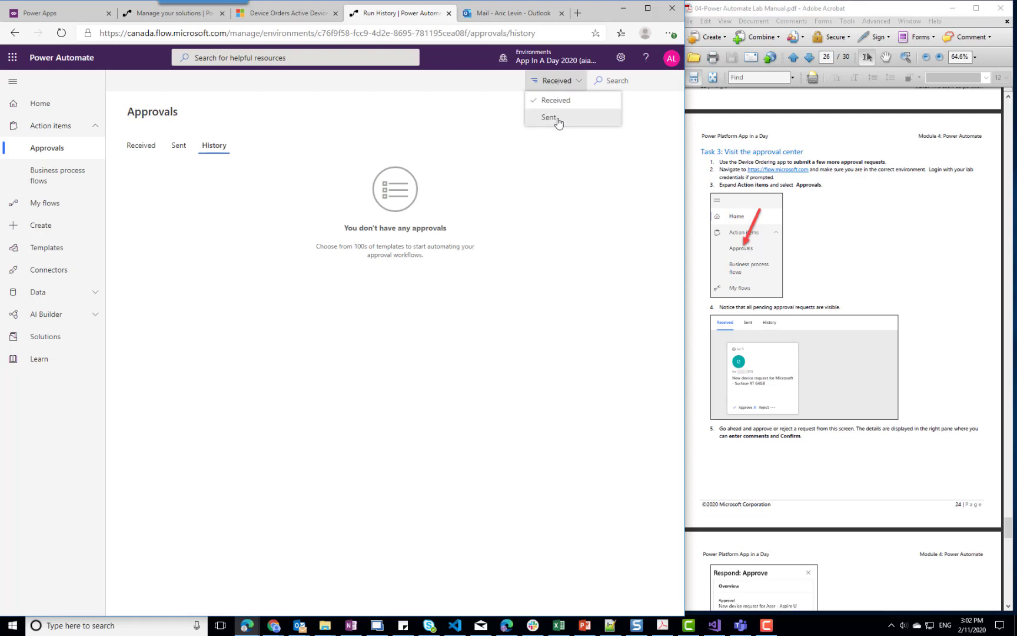
click(556, 117)
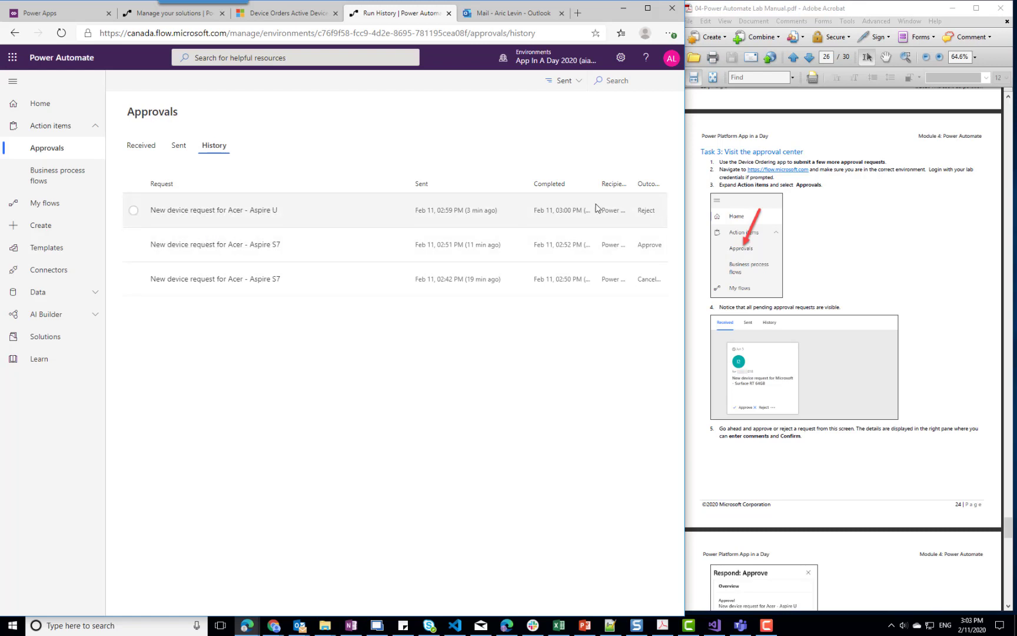
Examine the approved Acer - Aspire S7 request's details, close them and read the lab manual through to the end of Task 3.
scroll(894, 281, down, 6)
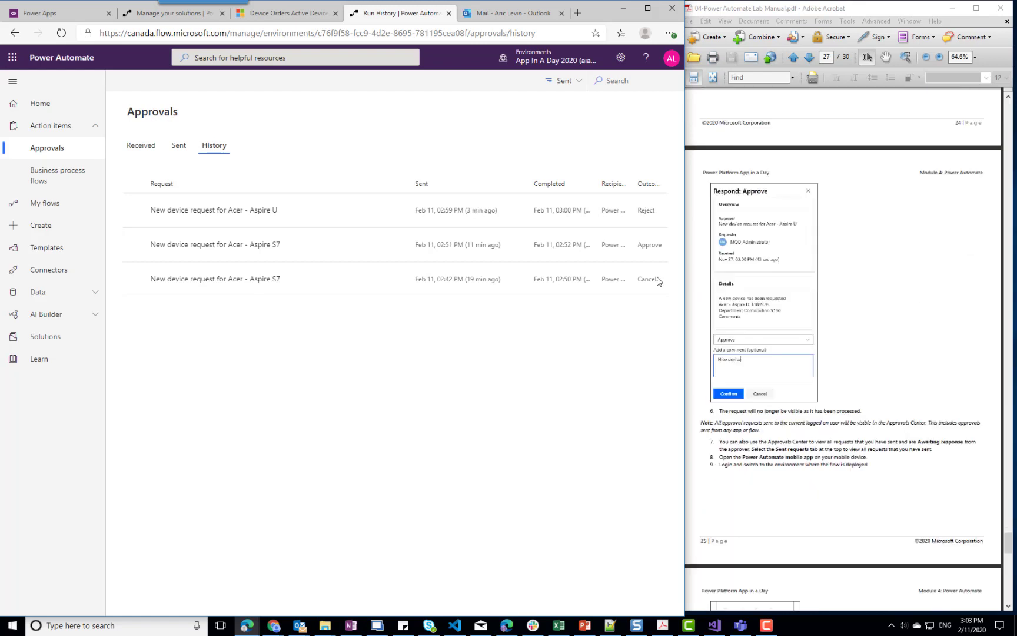
click(196, 249)
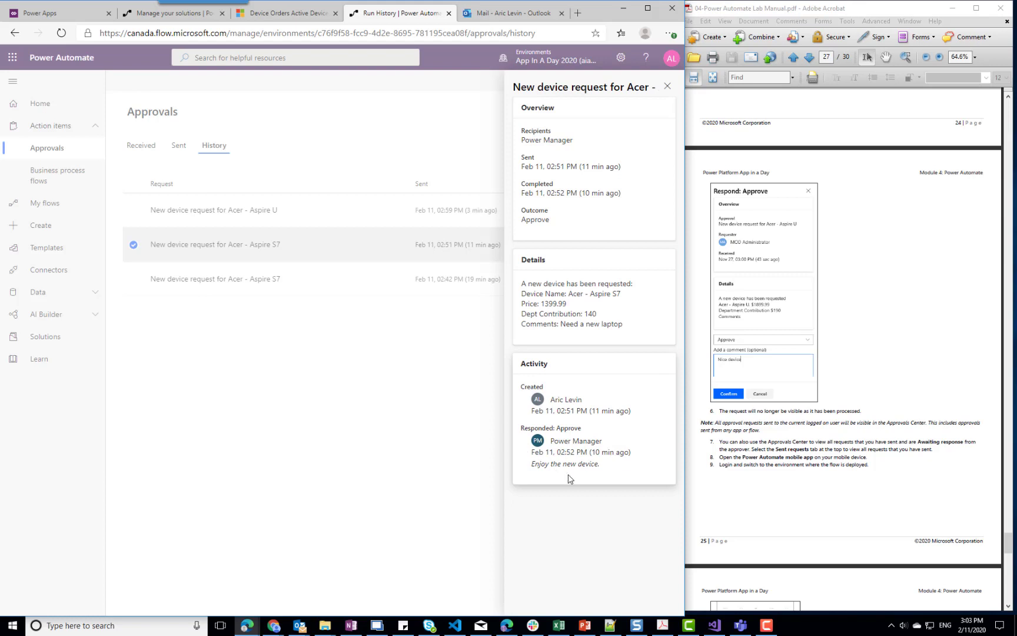
click(667, 86)
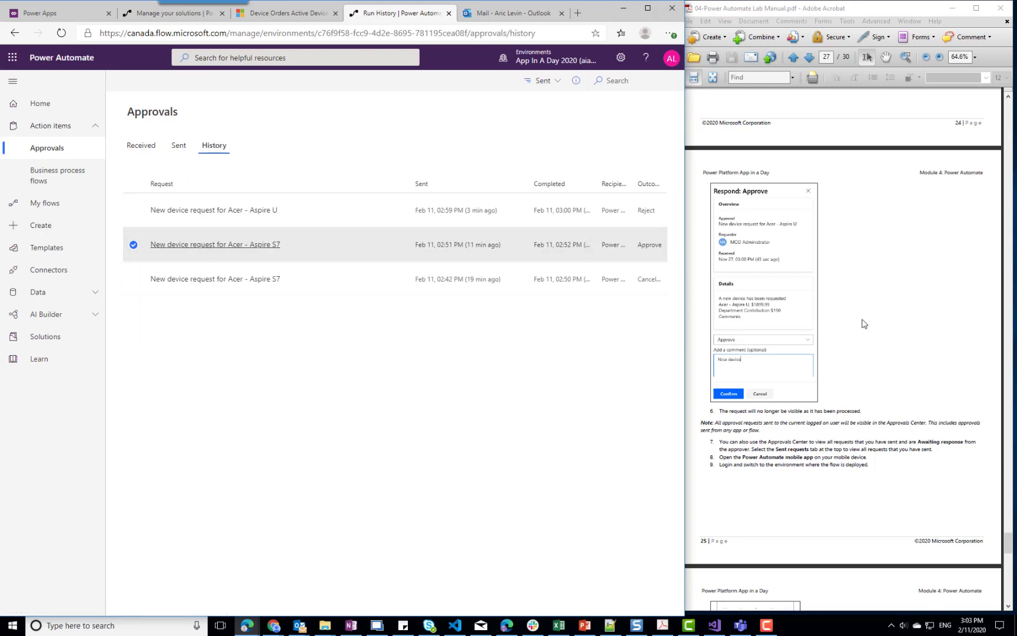
scroll(863, 322, down, 3)
scroll(863, 322, down, 6)
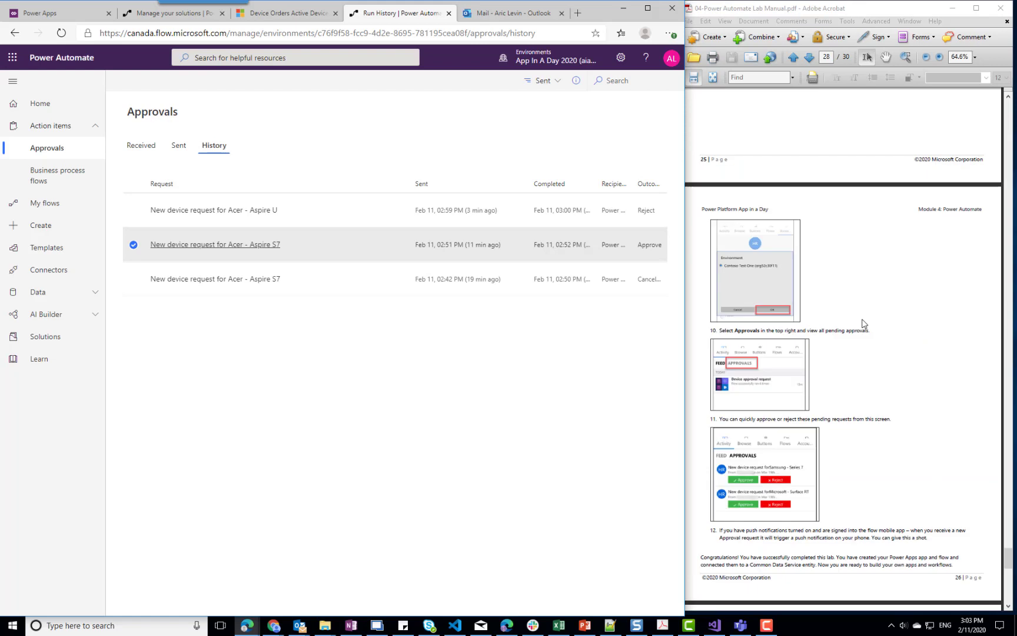